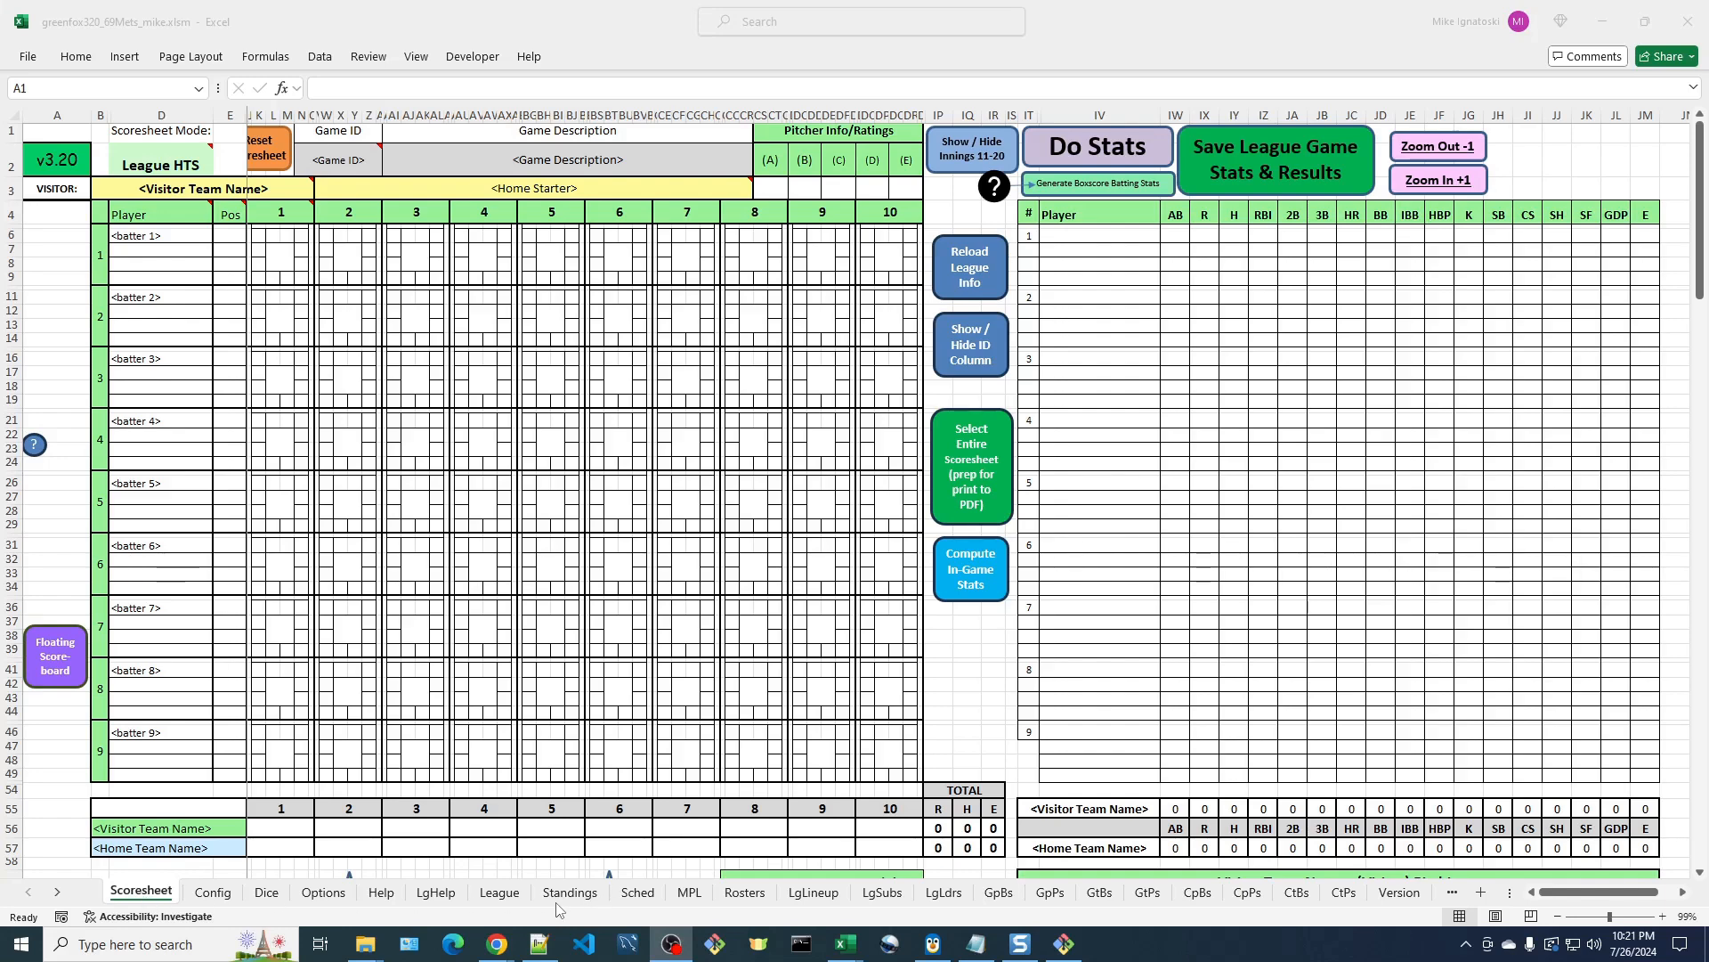
{"action": "left_click", "coordinate": [501, 896]}
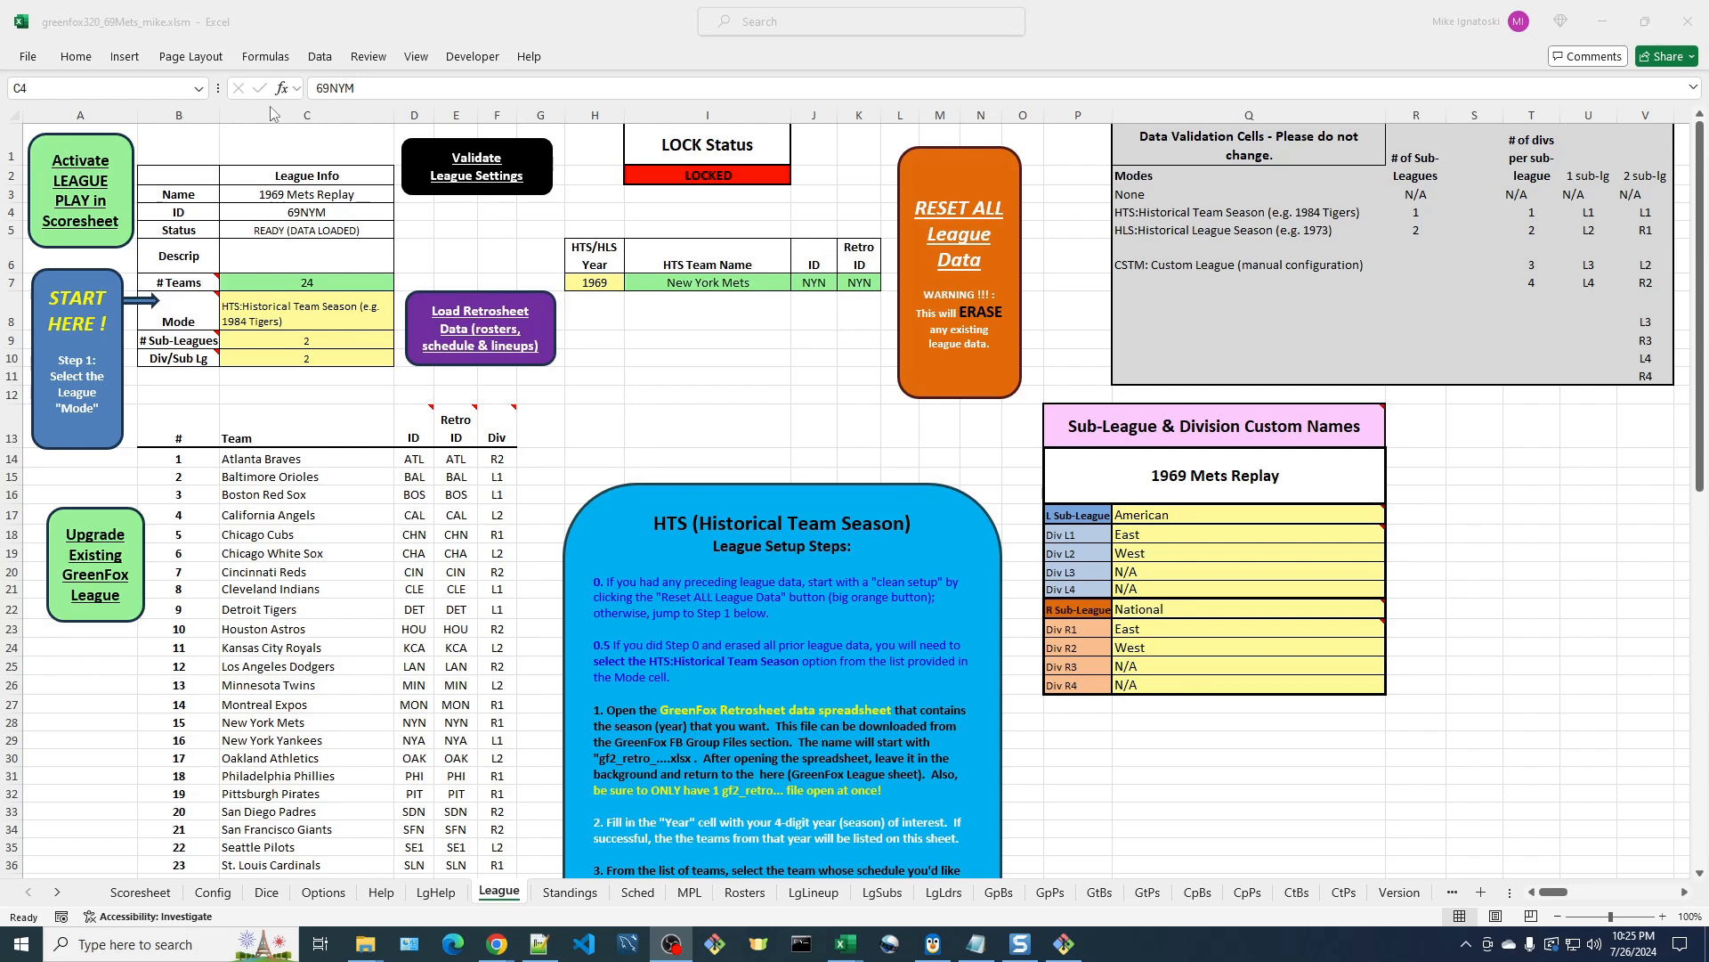
{"action": "left_click", "coordinate": [262, 25]}
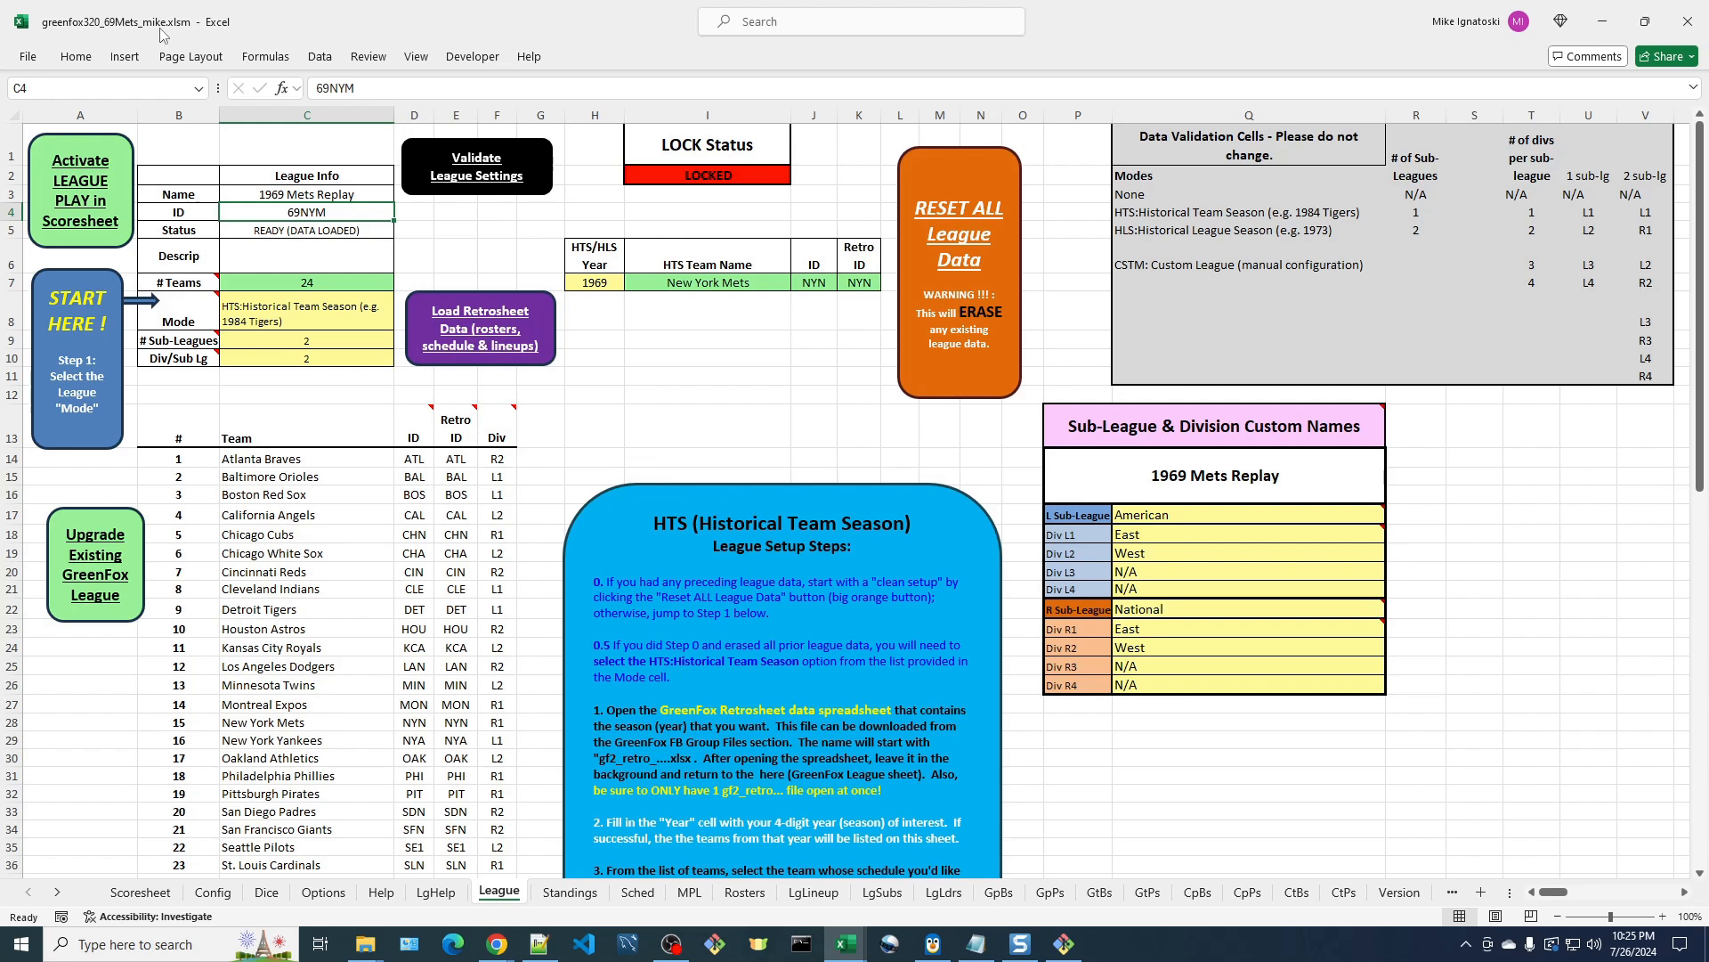
{"action": "mouse_move", "coordinate": [844, 946]}
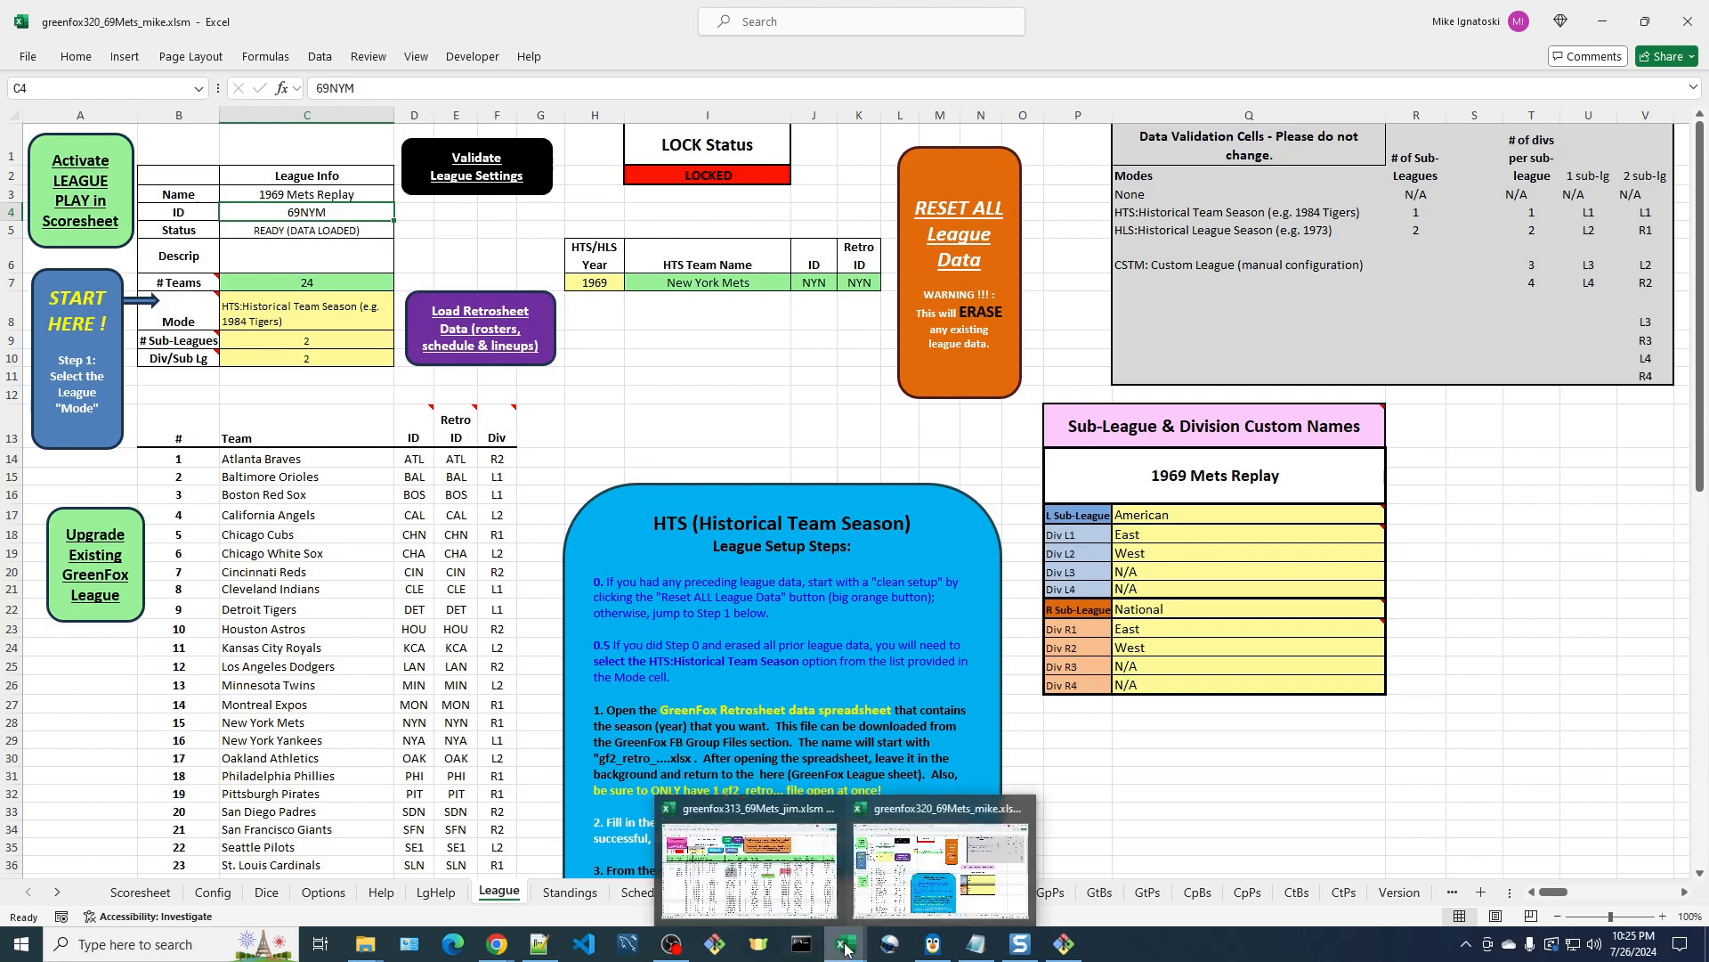
{"action": "mouse_move", "coordinate": [792, 837]}
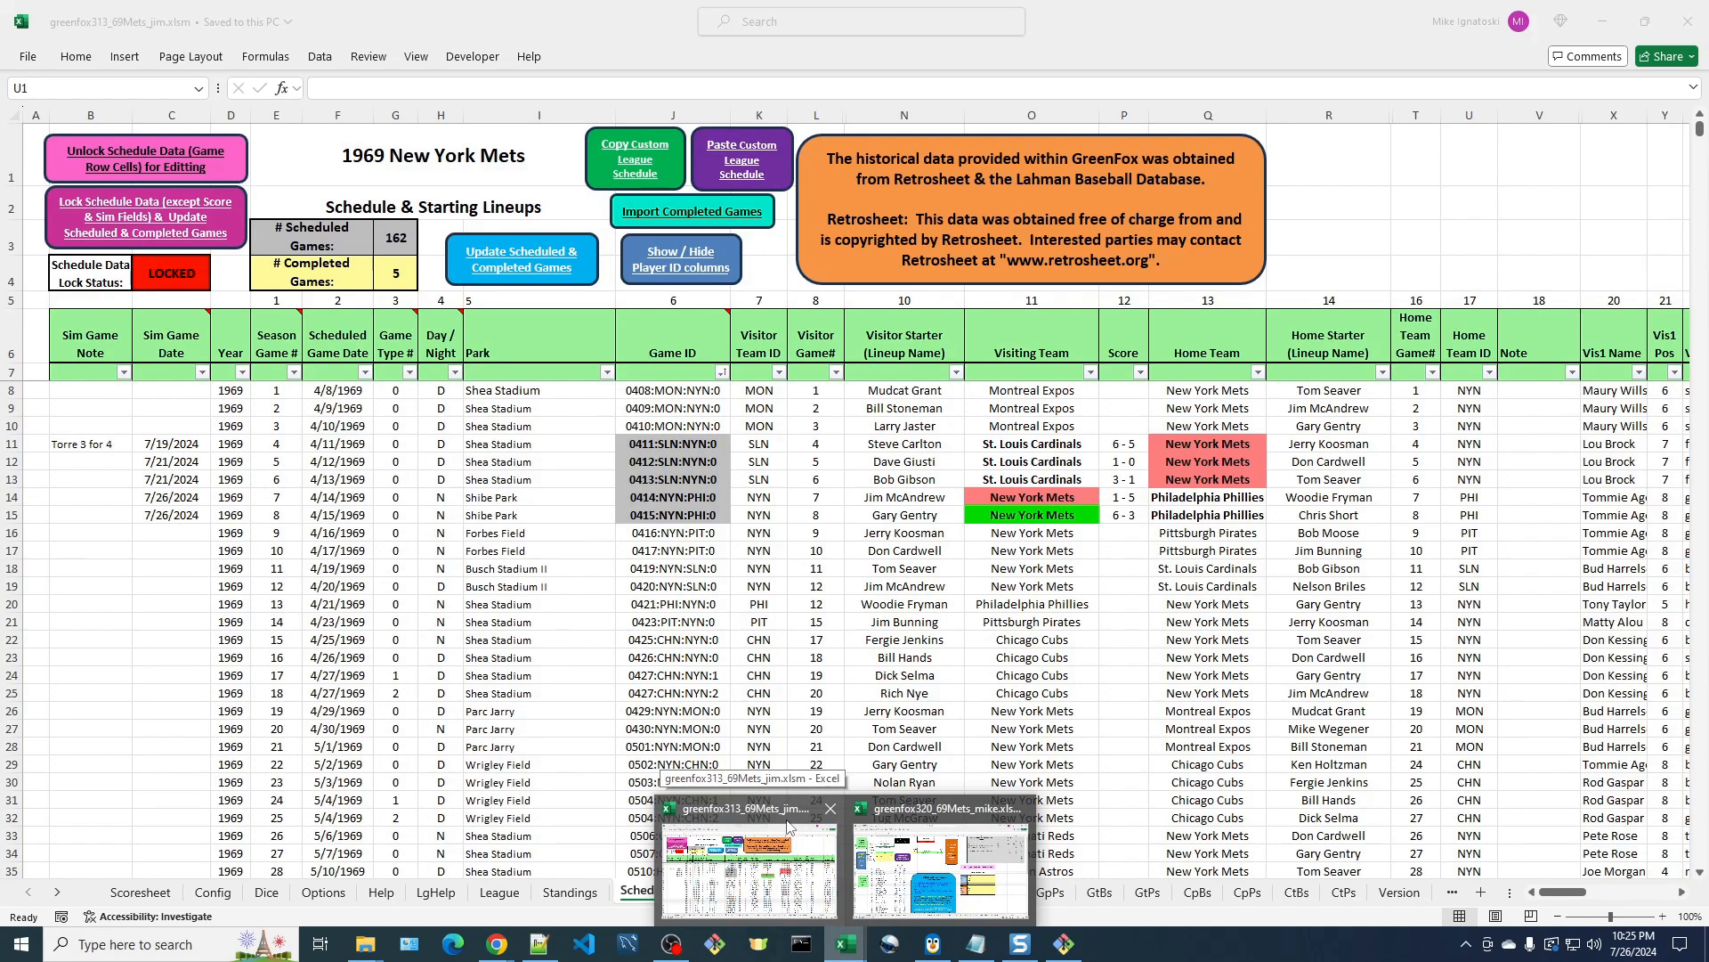
{"action": "left_click", "coordinate": [787, 828]}
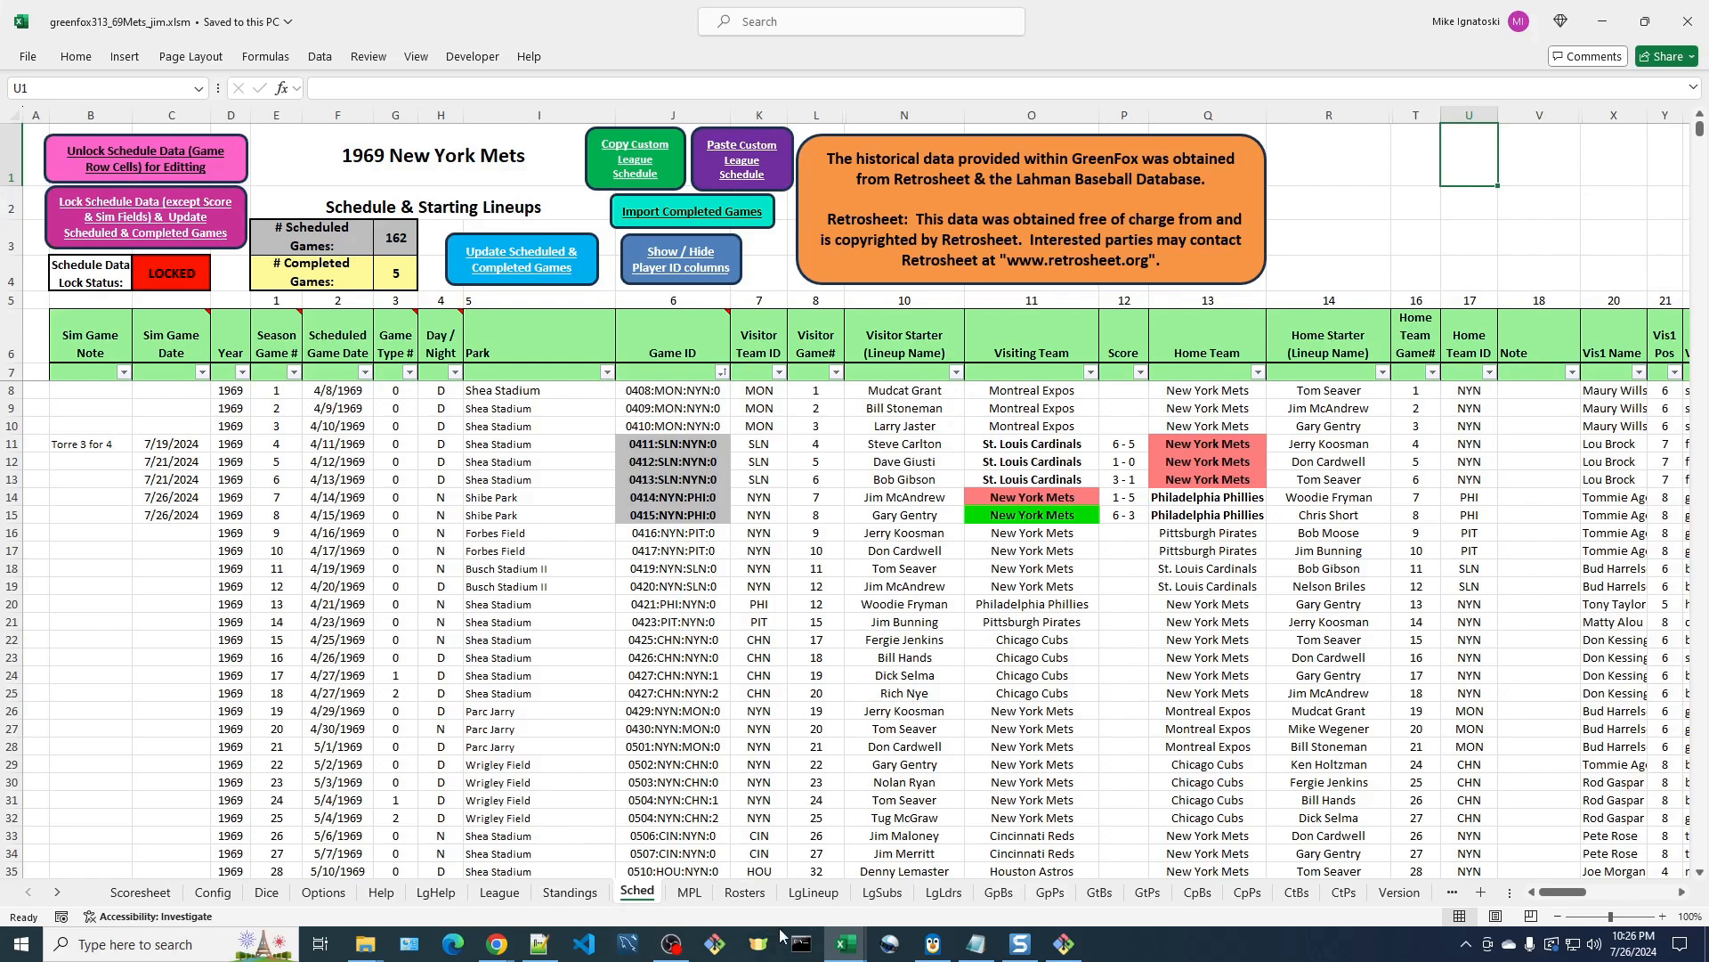
Switch back to greenfox320_69Mets_mike.xlsm and examine the completed games on its Sched sheet
{"action": "mouse_move", "coordinate": [846, 943]}
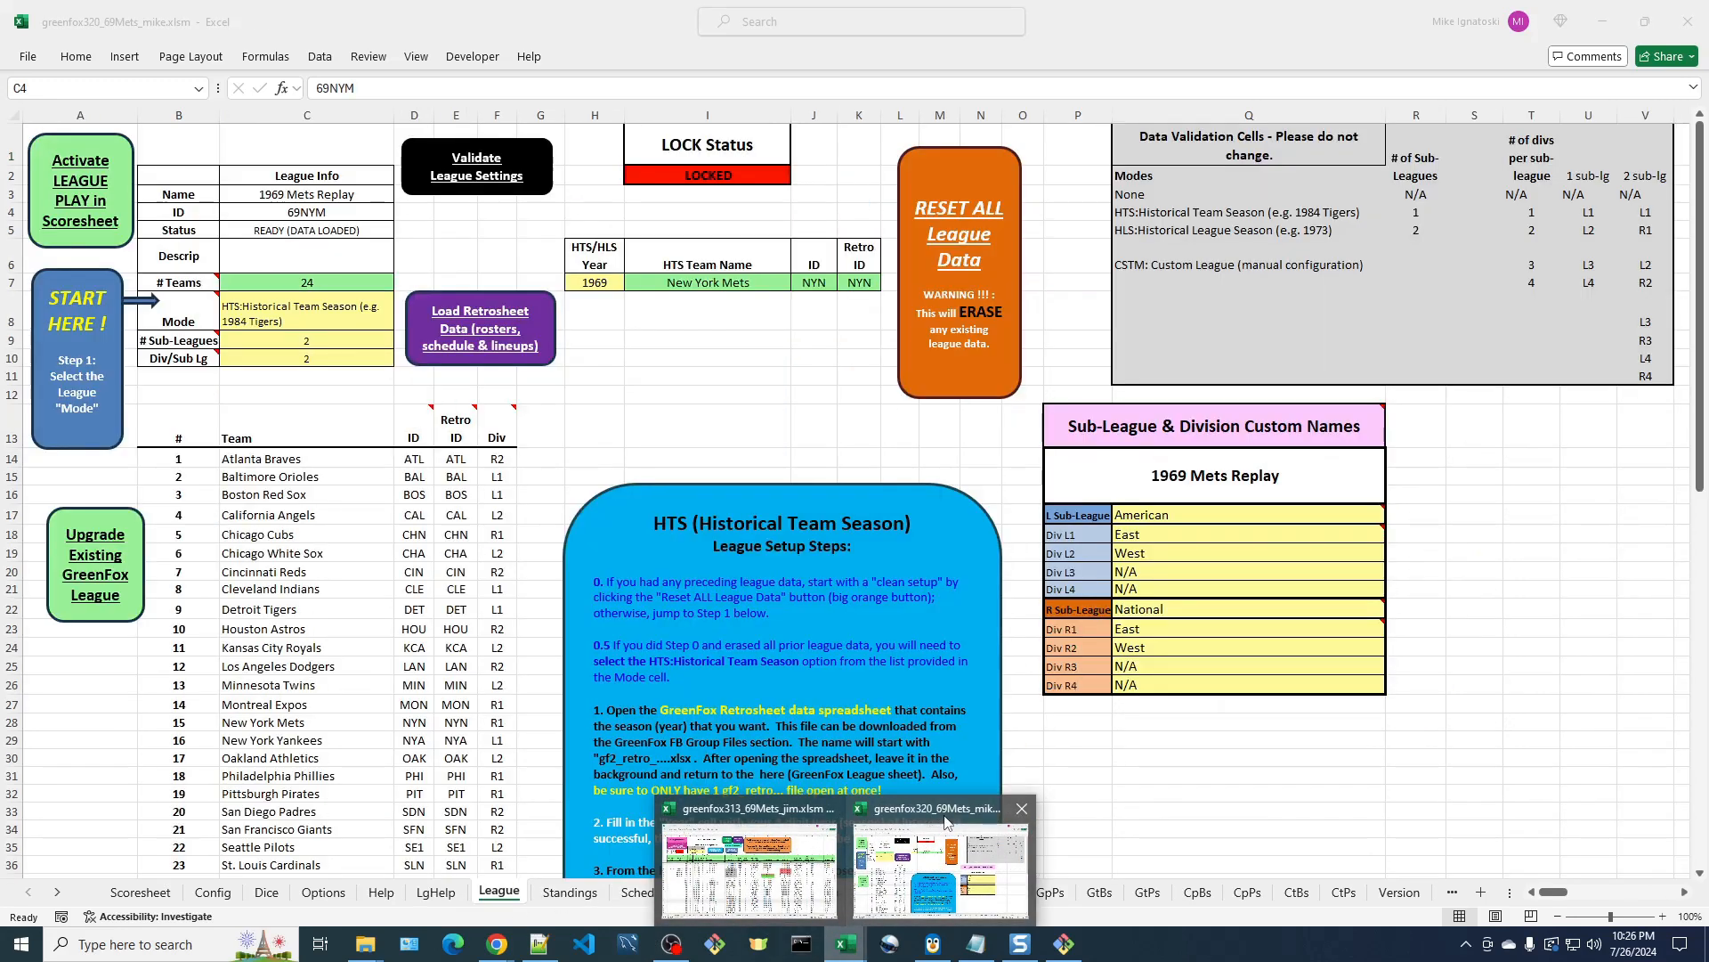
{"action": "left_click", "coordinate": [930, 824]}
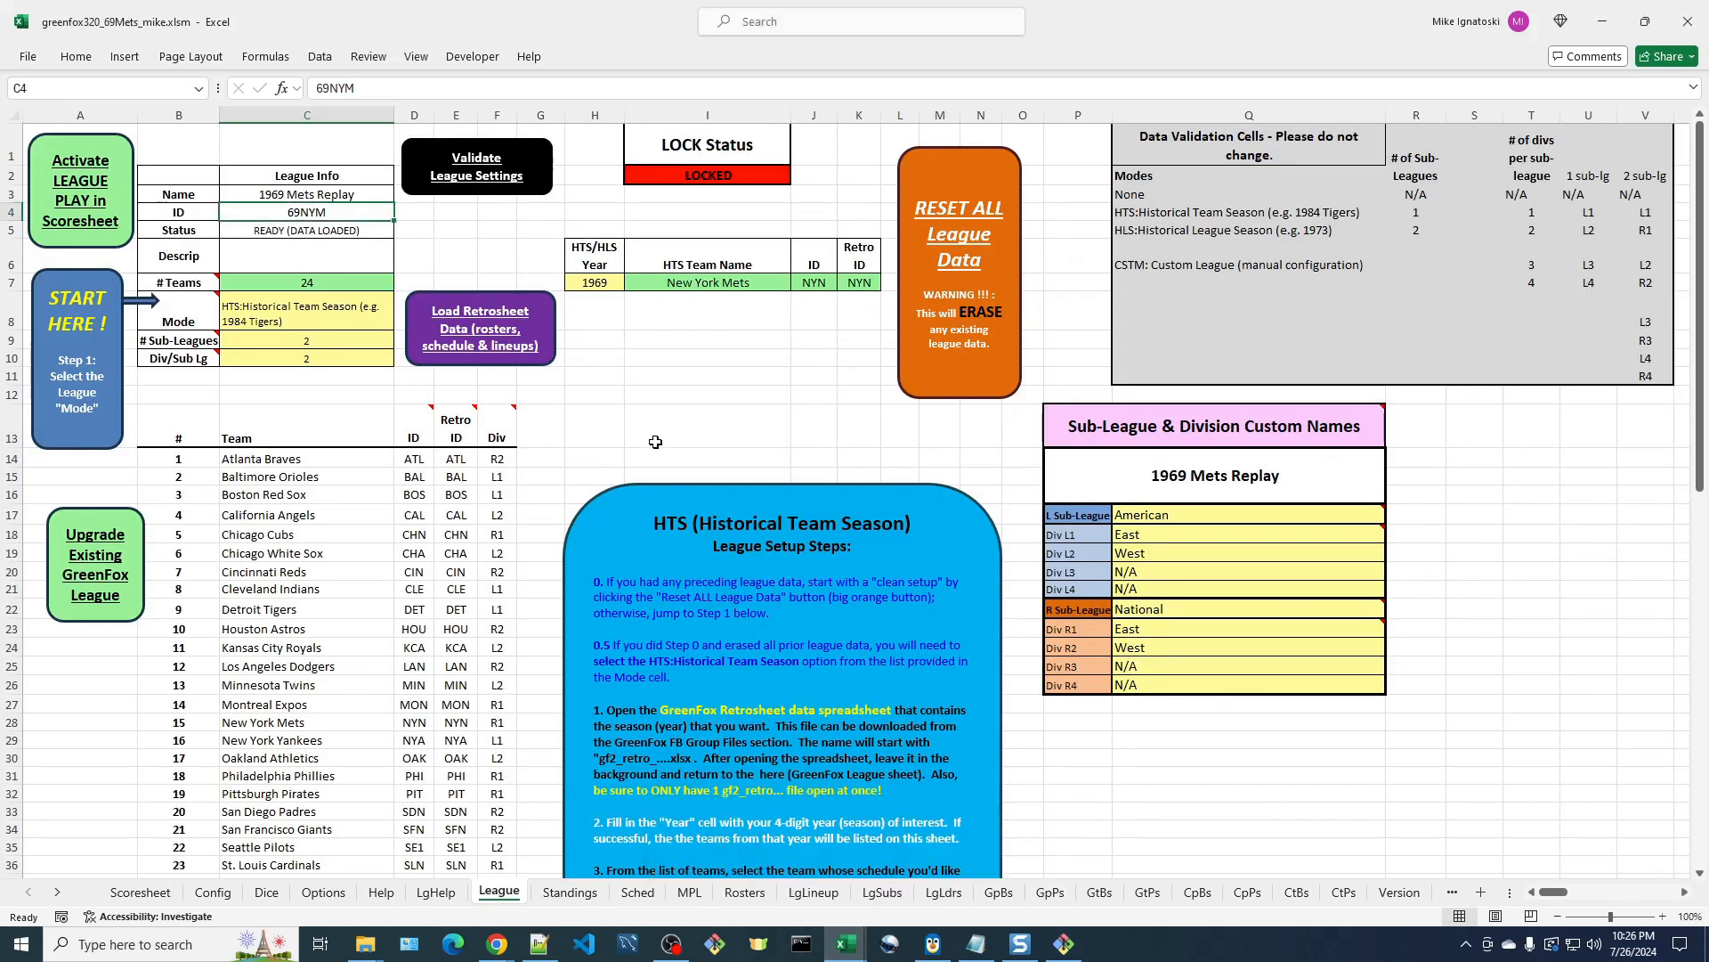
{"action": "left_click", "coordinate": [637, 893]}
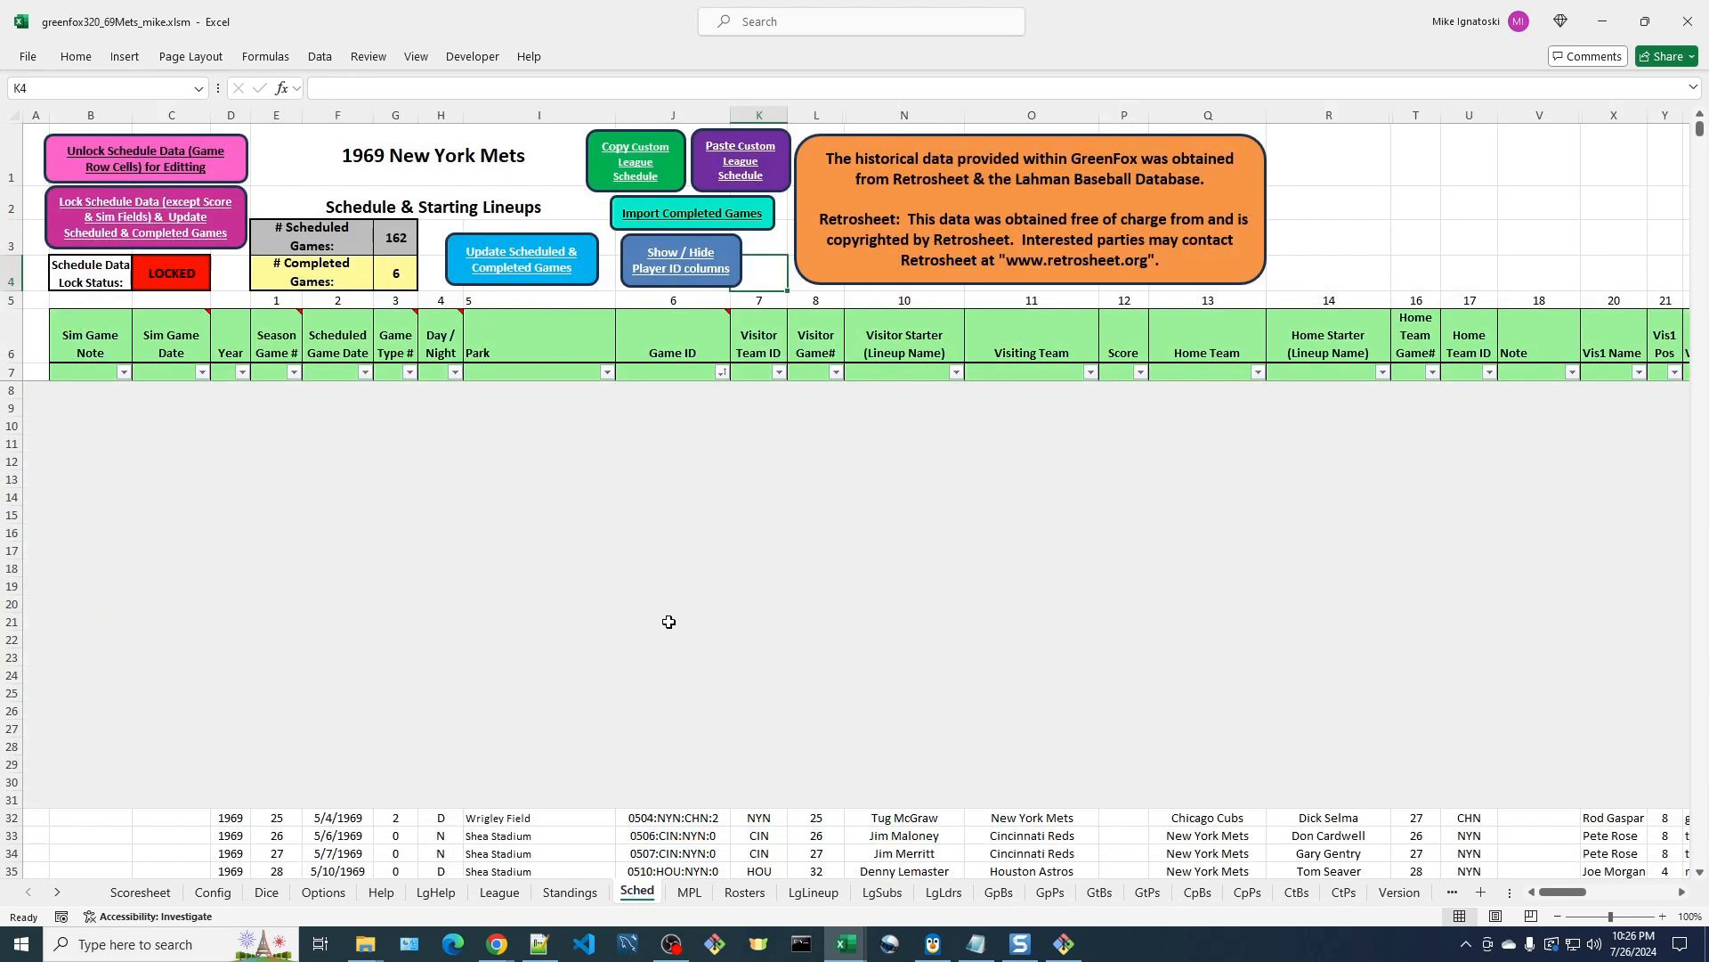
{"action": "scroll", "coordinate": [575, 734], "scroll_direction": "down", "scroll_amount": 1}
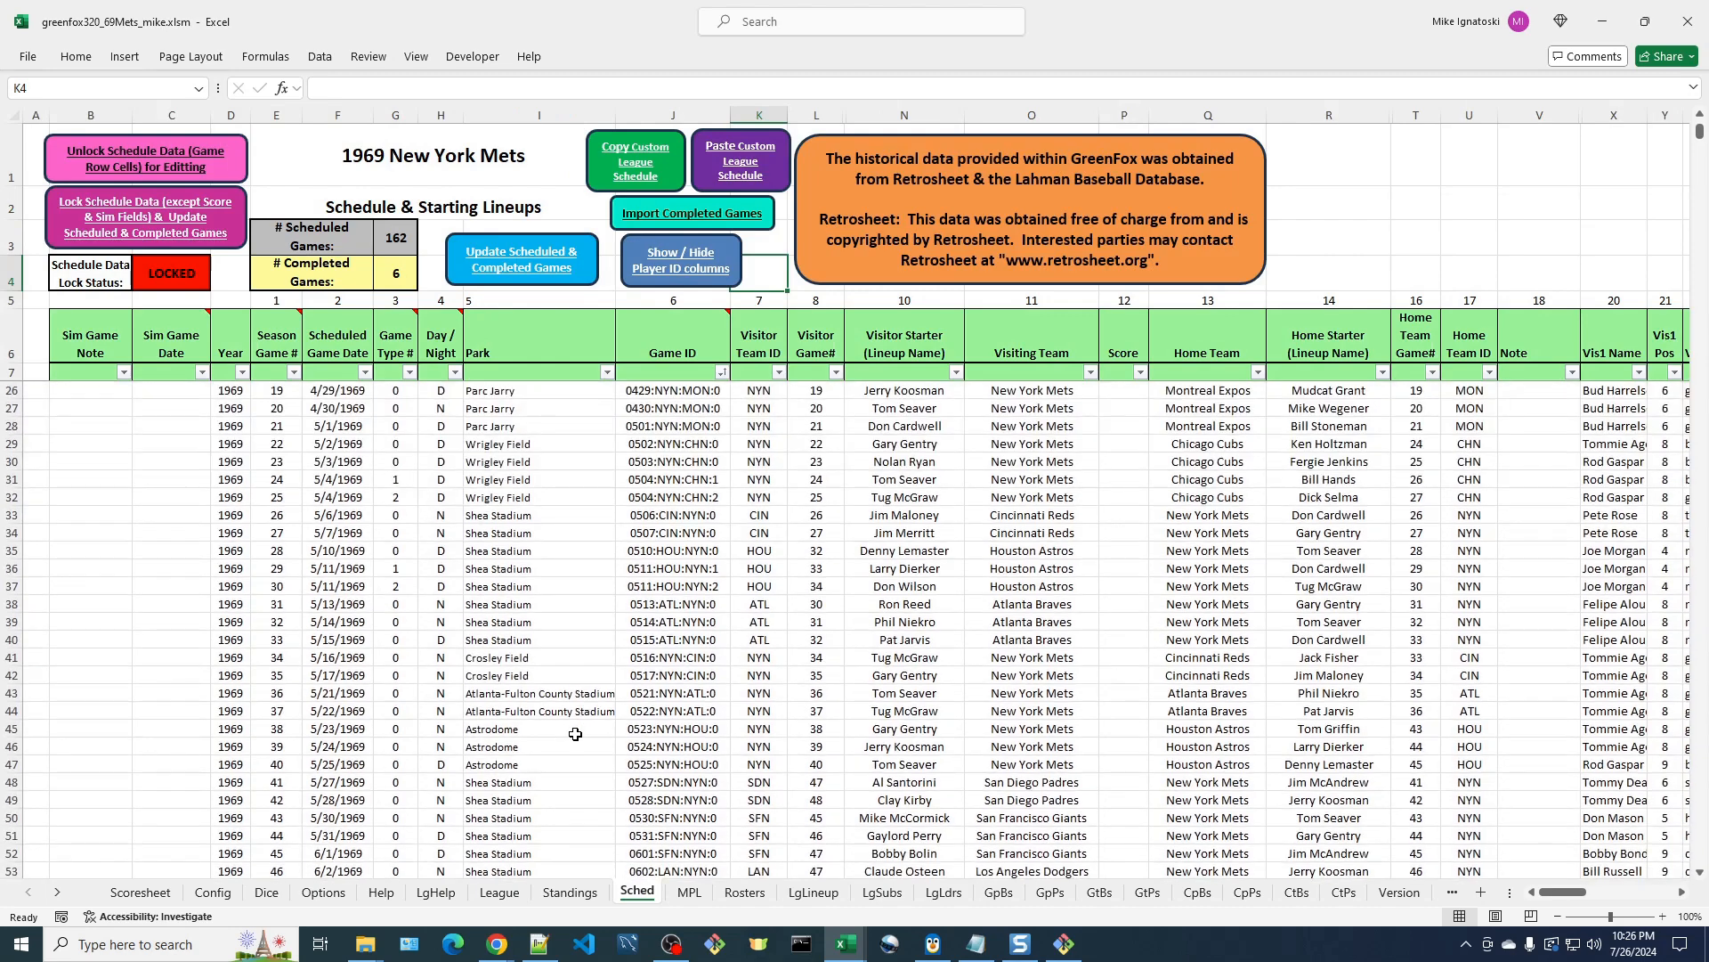
{"action": "scroll", "coordinate": [576, 734], "scroll_direction": "up", "scroll_amount": 1}
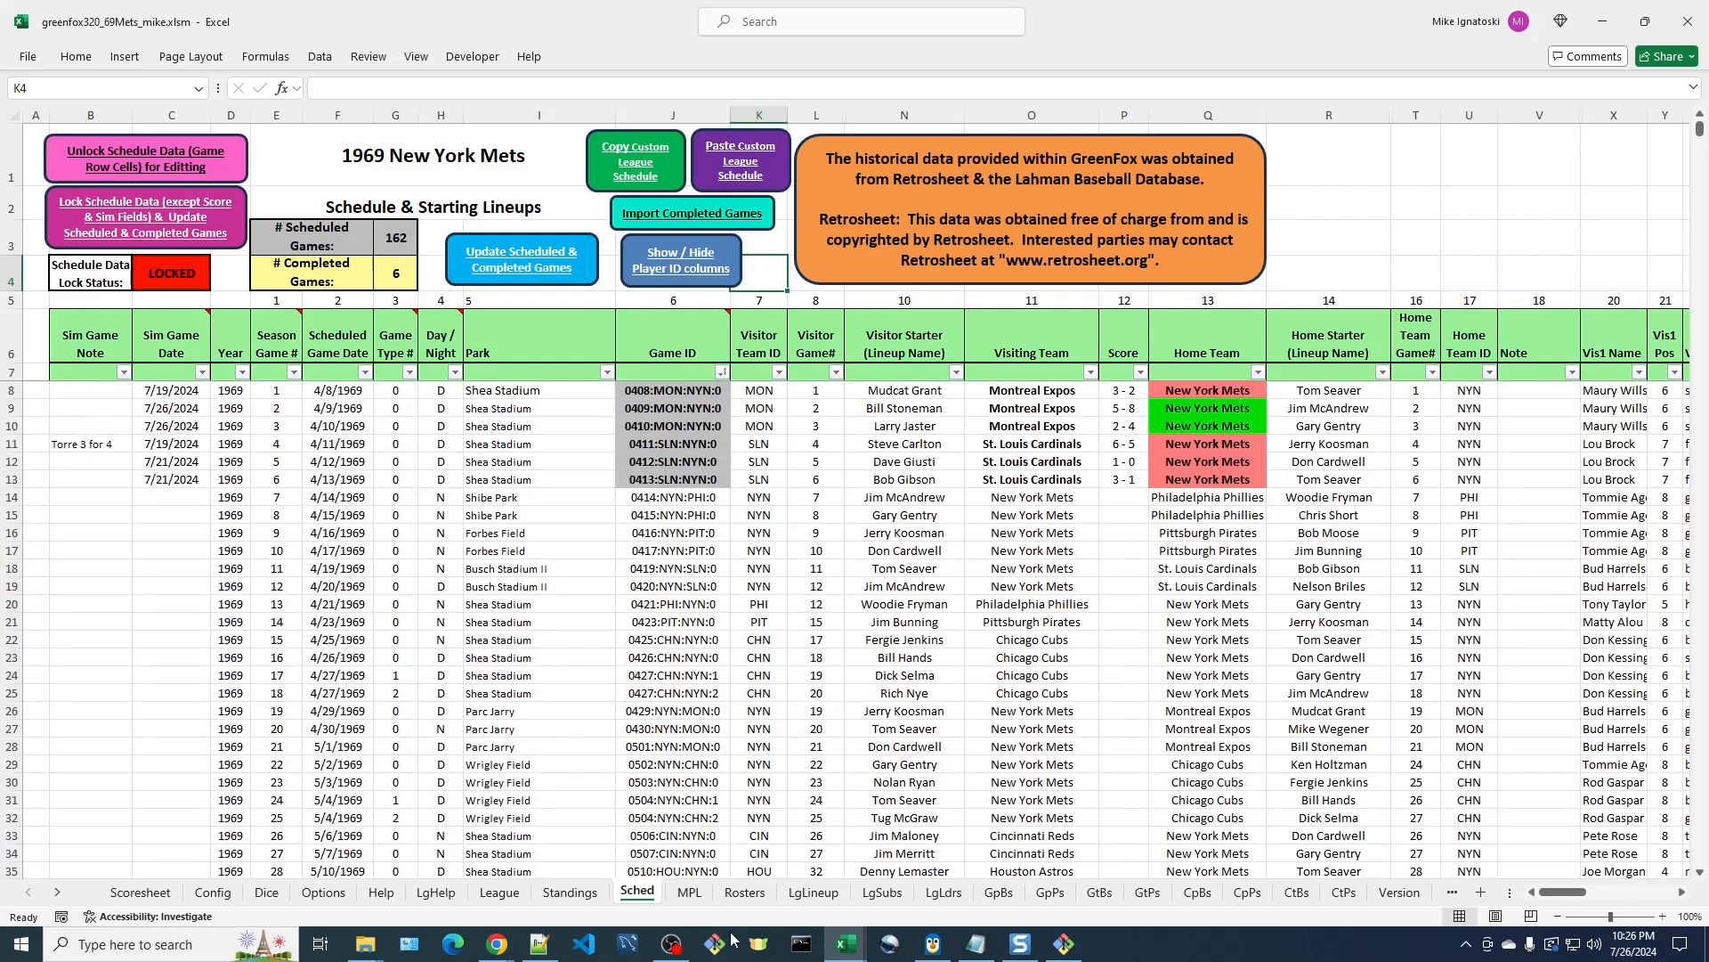
Compare the completed games in greenfox313_69Mets_jim.xlsm with this schedule and return to greenfox320_69Mets_mike.xlsm
{"action": "mouse_move", "coordinate": [847, 947]}
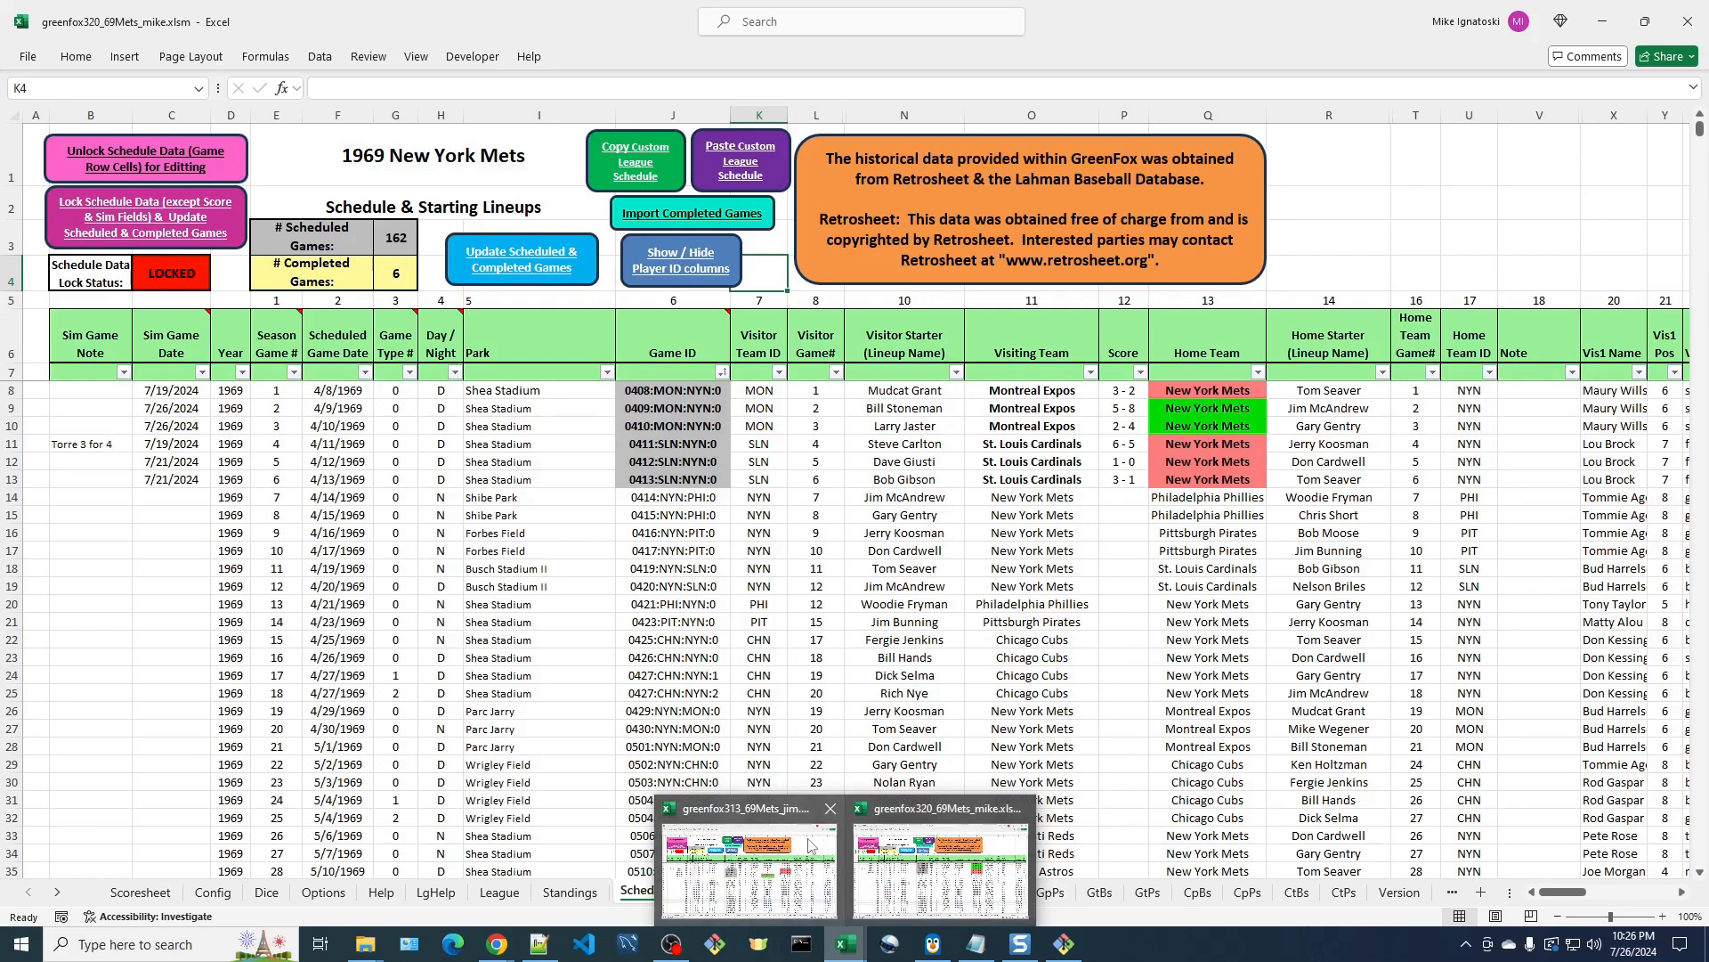
{"action": "left_click", "coordinate": [781, 826]}
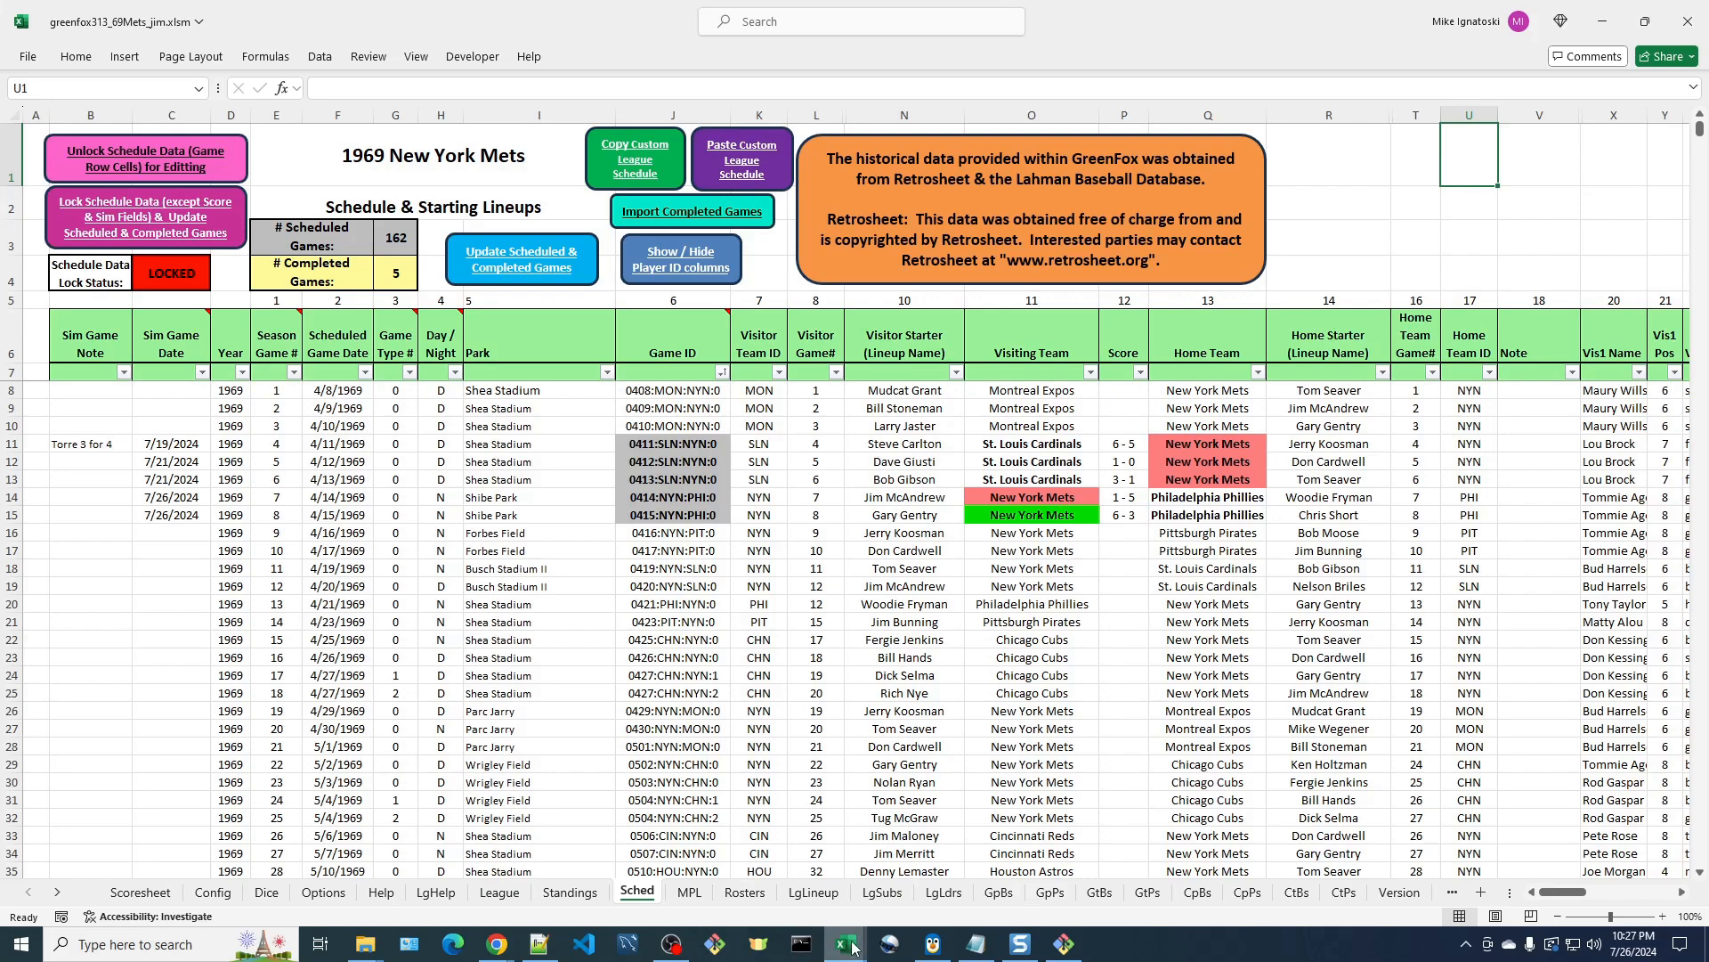
{"action": "mouse_move", "coordinate": [849, 946]}
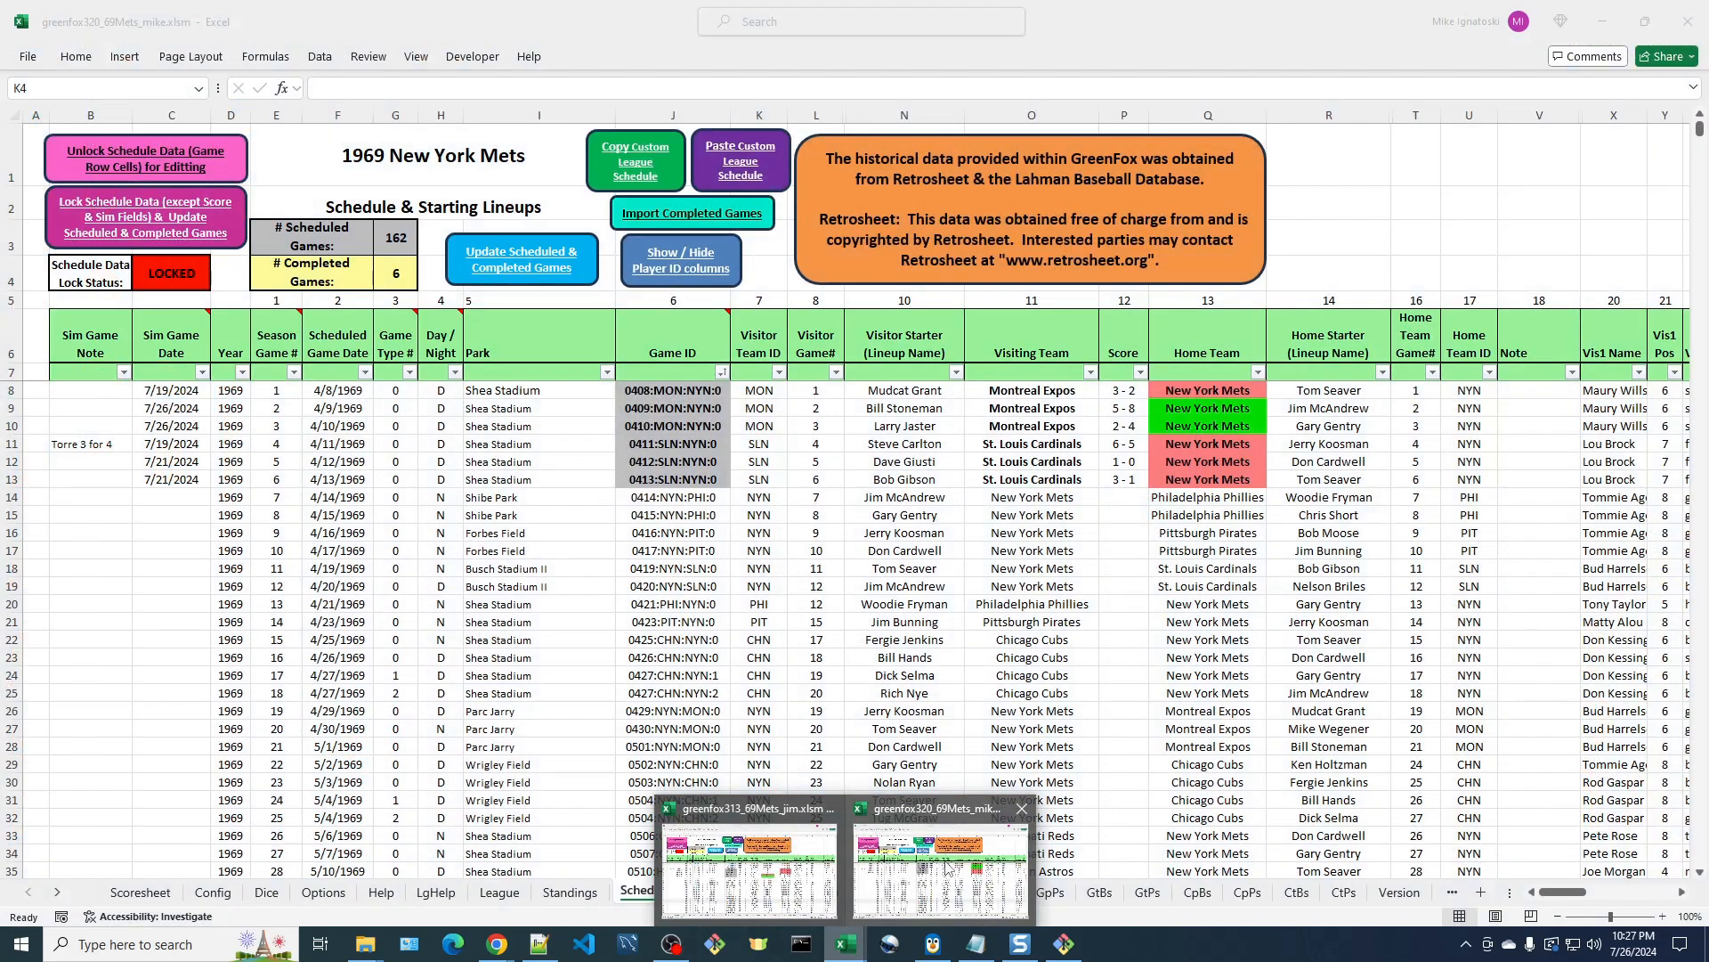
{"action": "left_click", "coordinate": [944, 858]}
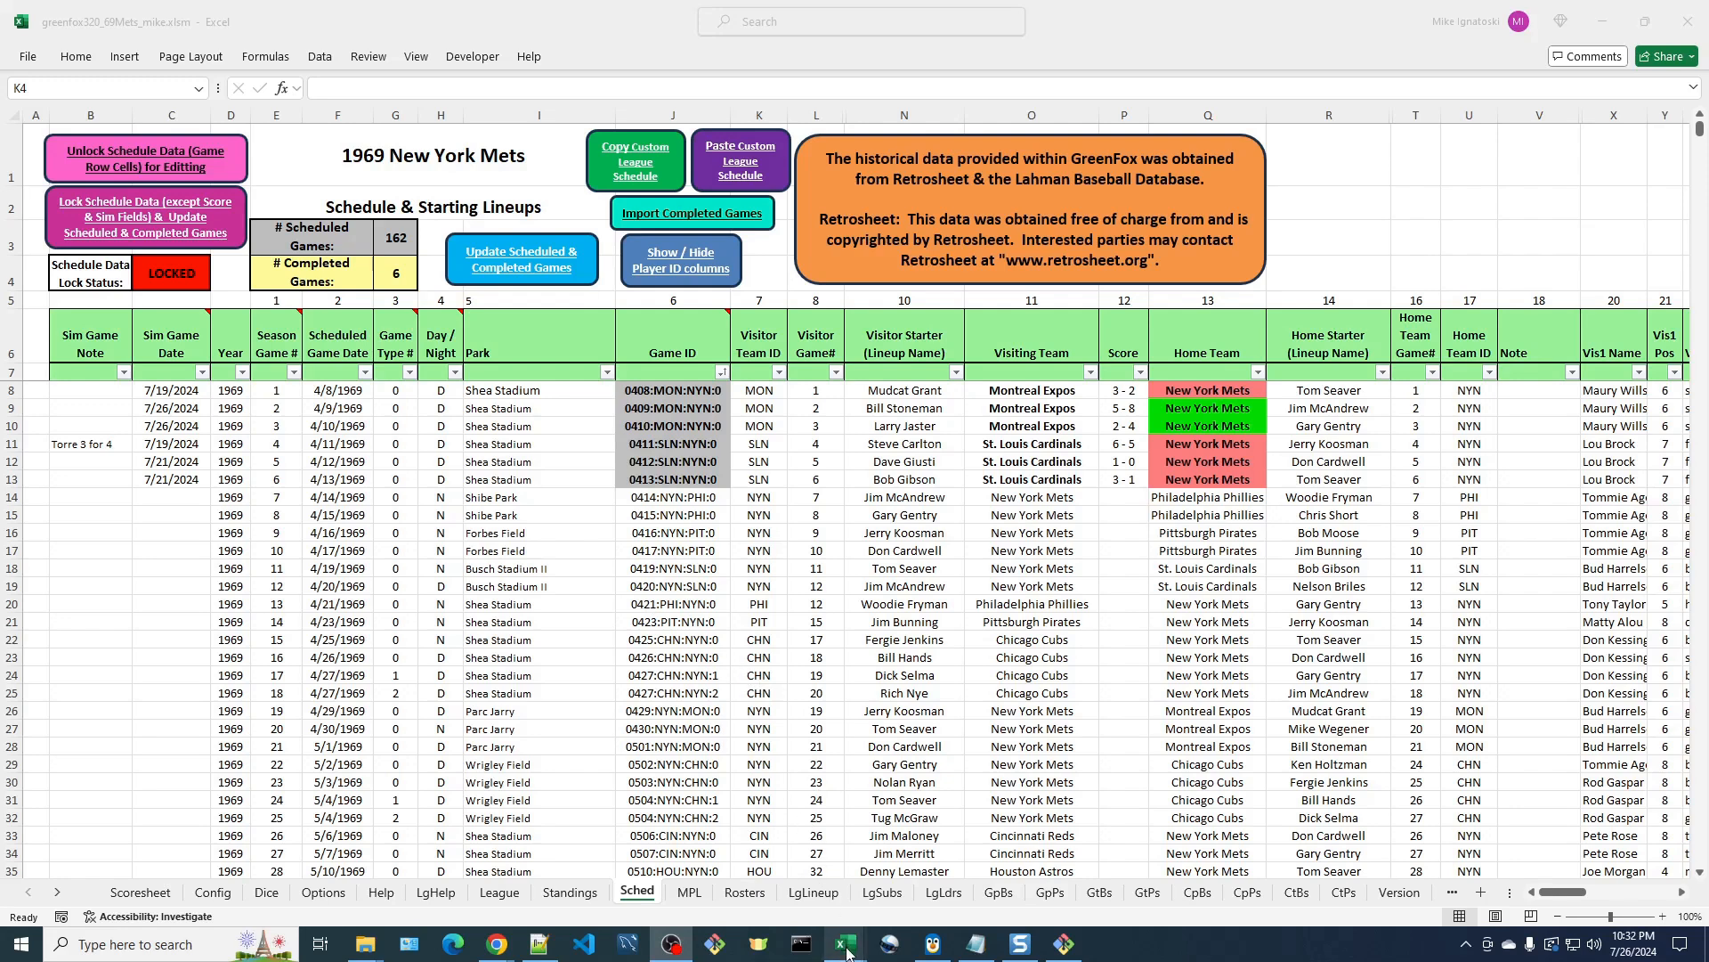
{"action": "mouse_move", "coordinate": [846, 951]}
{"action": "left_click", "coordinate": [743, 257]}
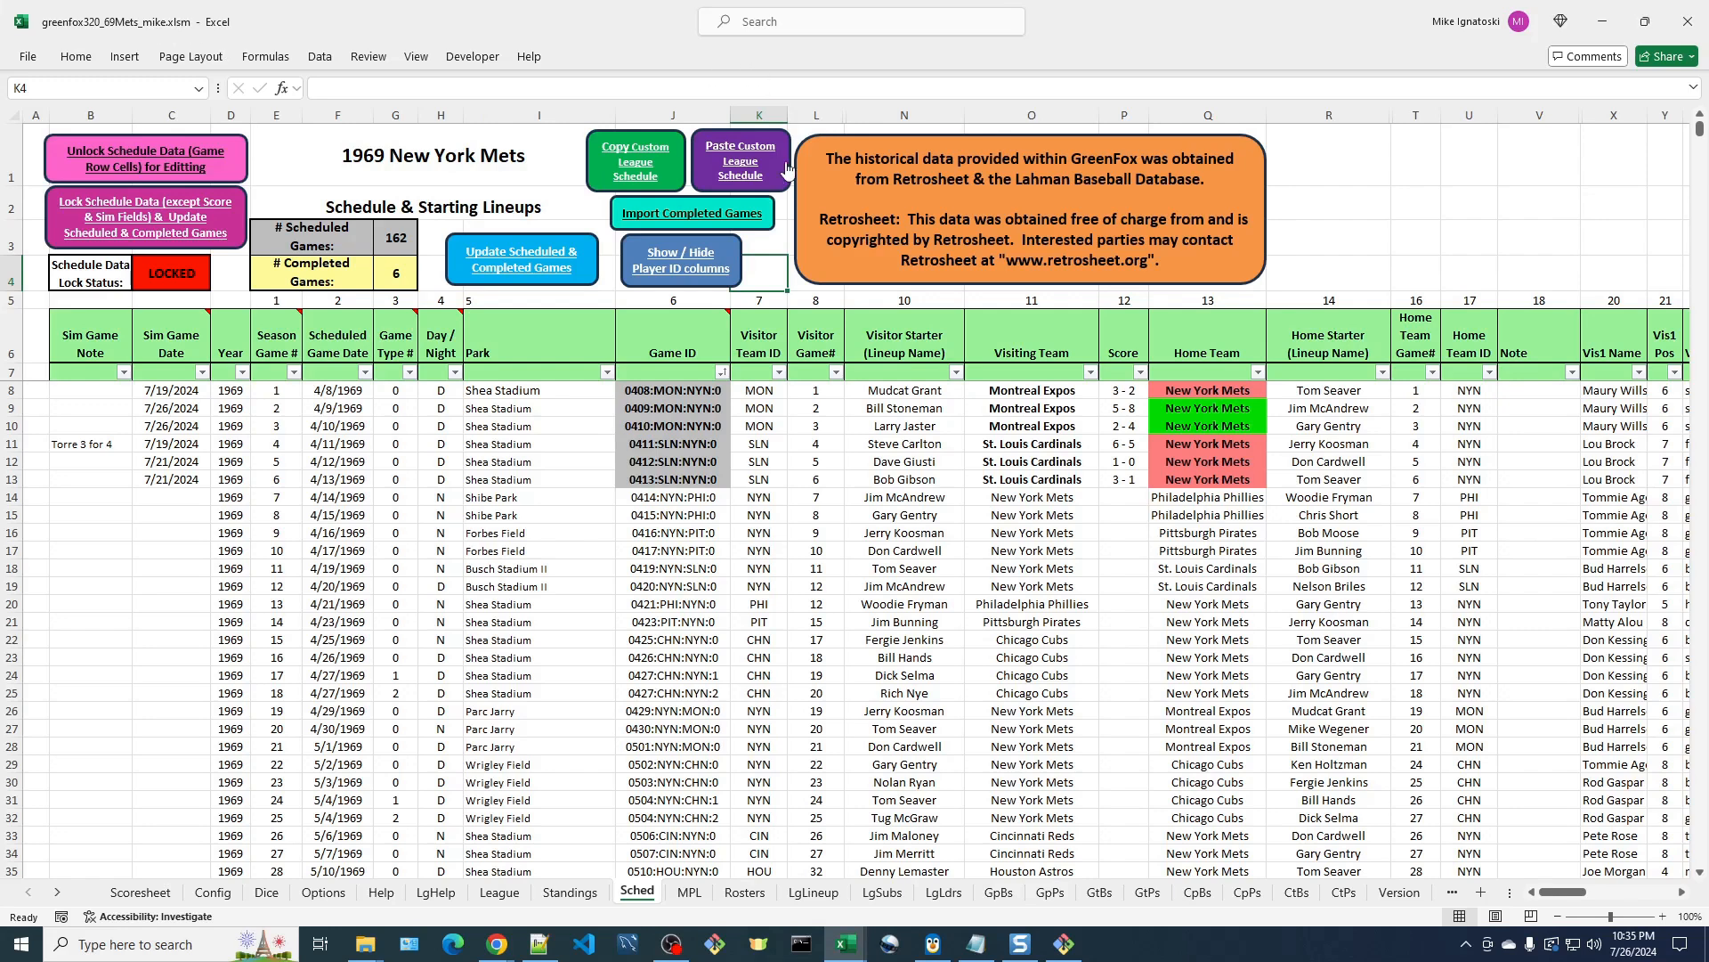
{"action": "left_click", "coordinate": [699, 222]}
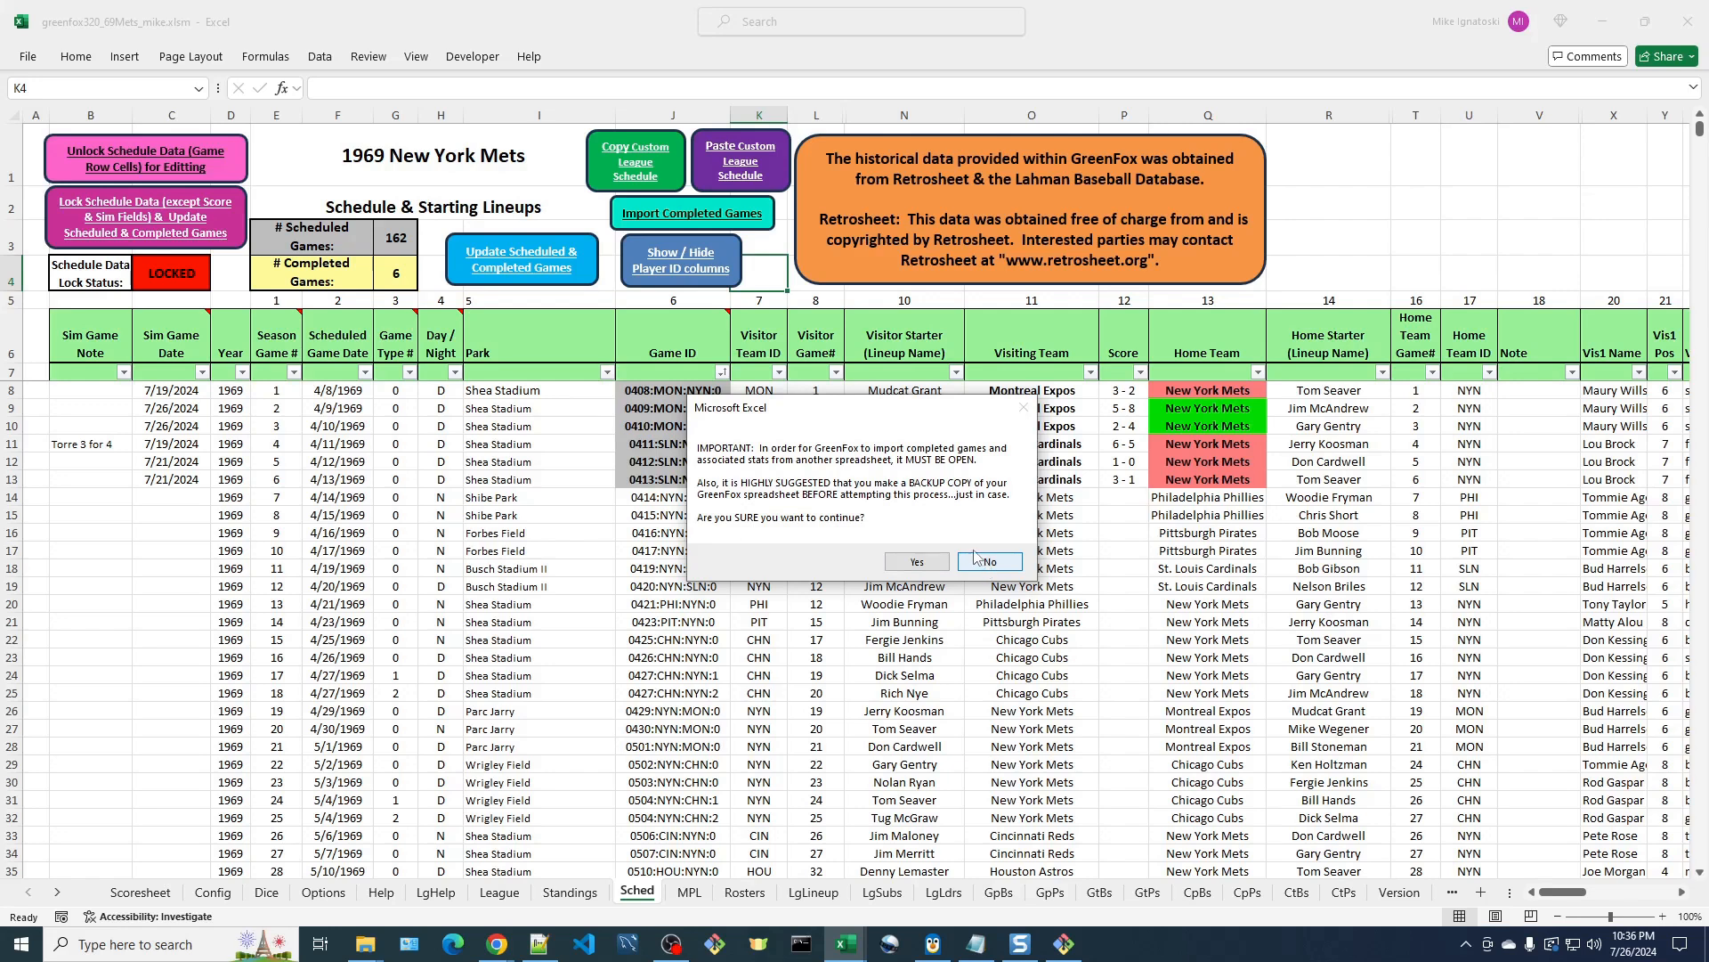
{"action": "left_click", "coordinate": [940, 566]}
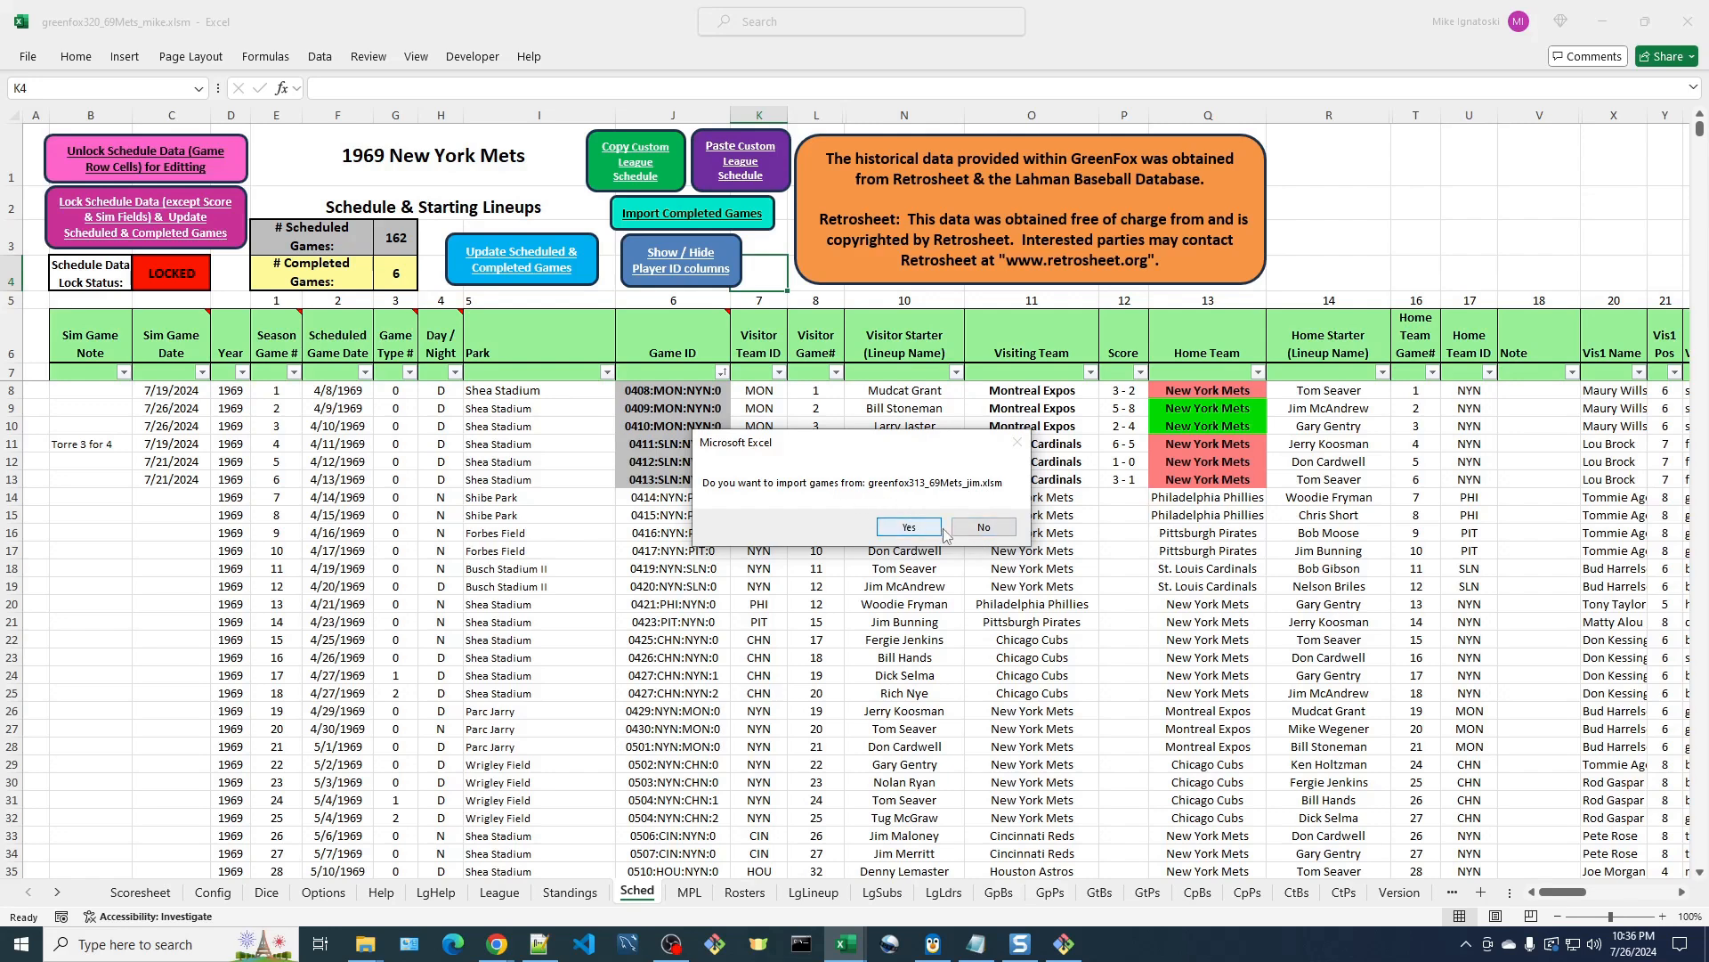
{"action": "left_click", "coordinate": [994, 531]}
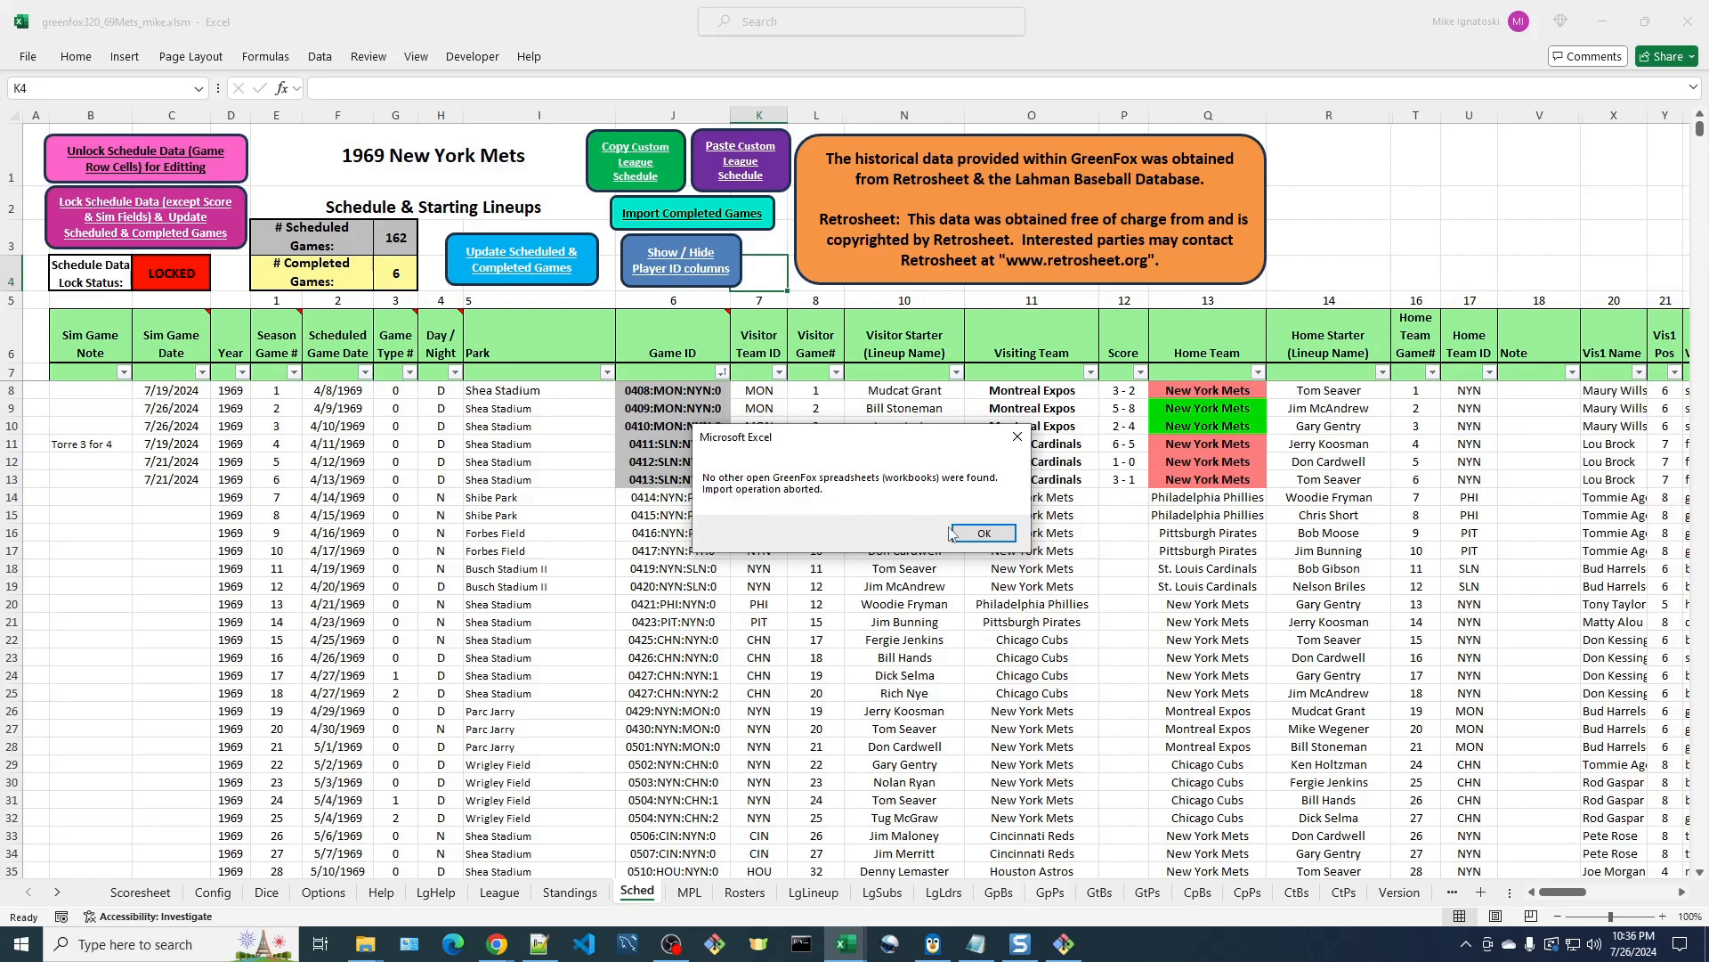
{"action": "left_click", "coordinate": [988, 533]}
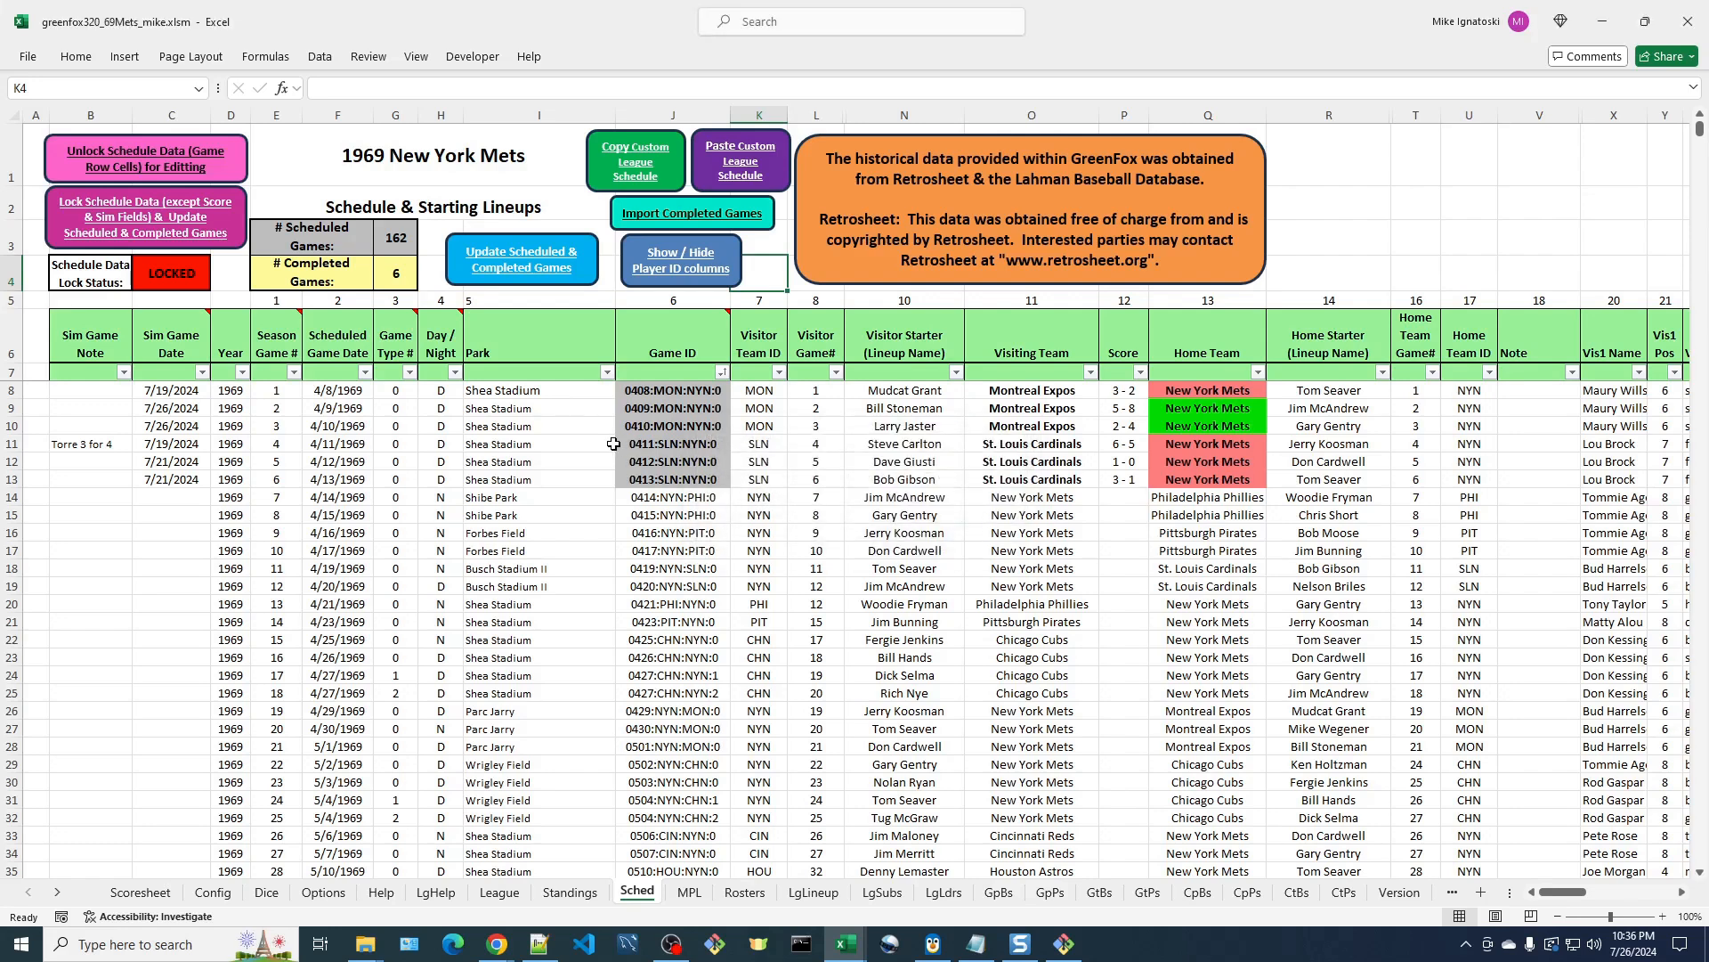
Import the completed games 0414:NYN:PHI:0 and 0415:NYN:PHI:0 with their stats from greenfox313_69Mets_jim.xlsm
{"action": "left_click", "coordinate": [697, 218]}
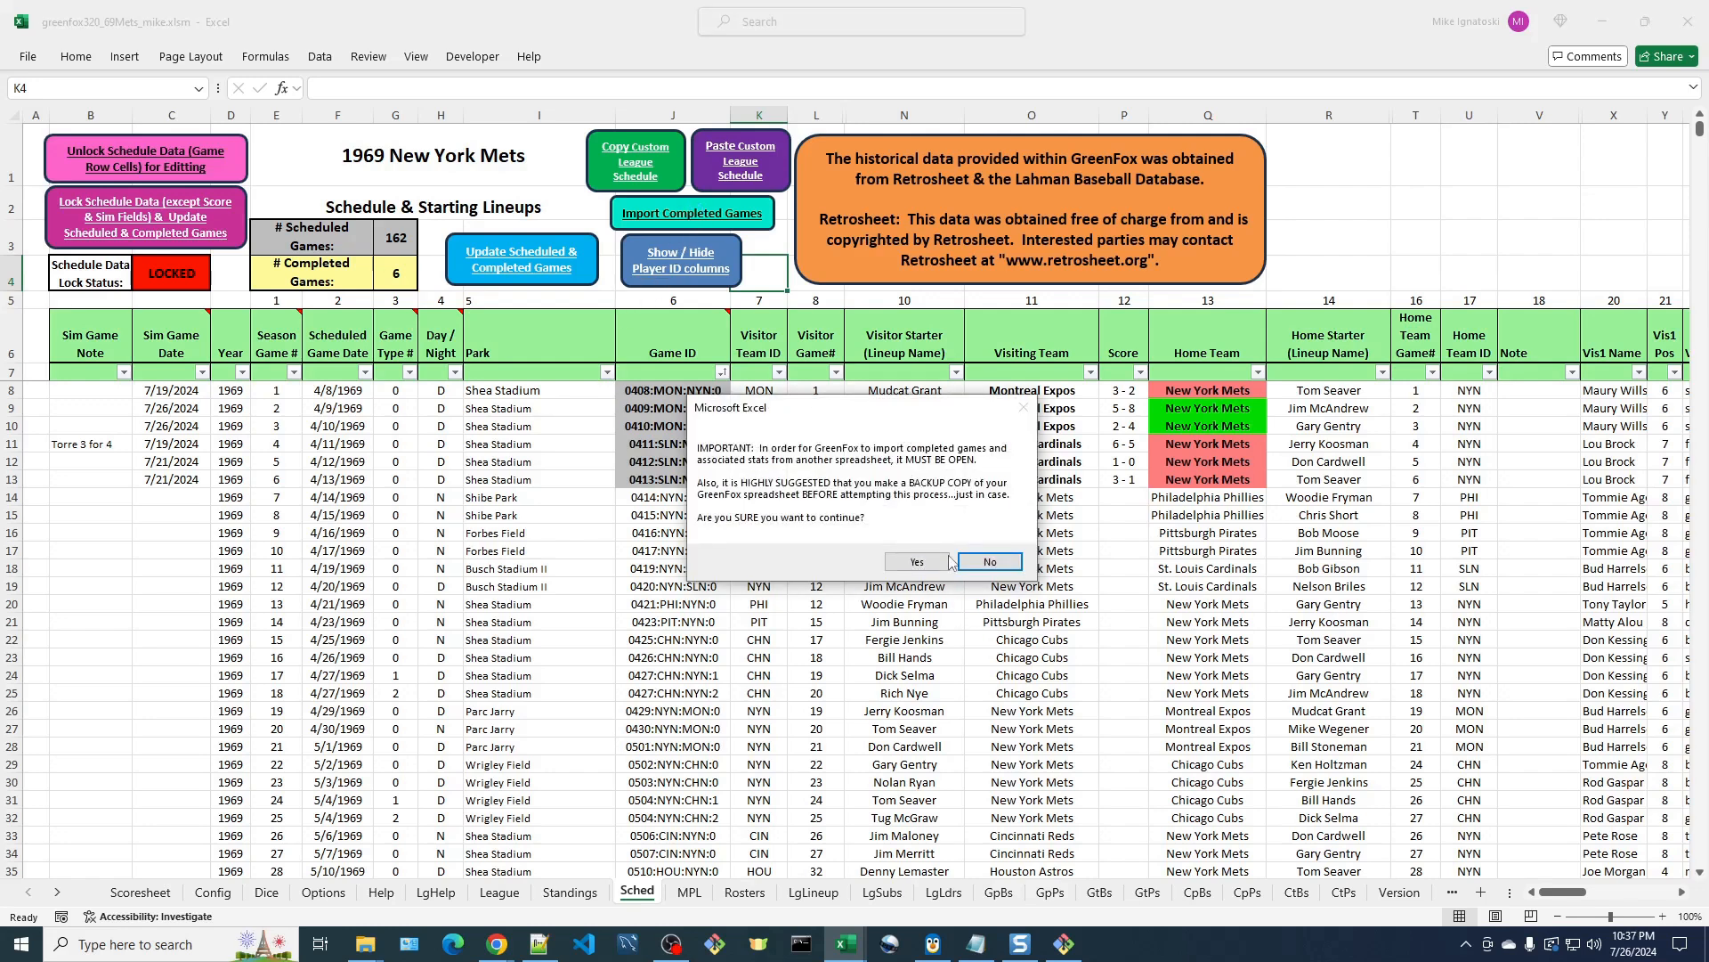
{"action": "left_click", "coordinate": [917, 562]}
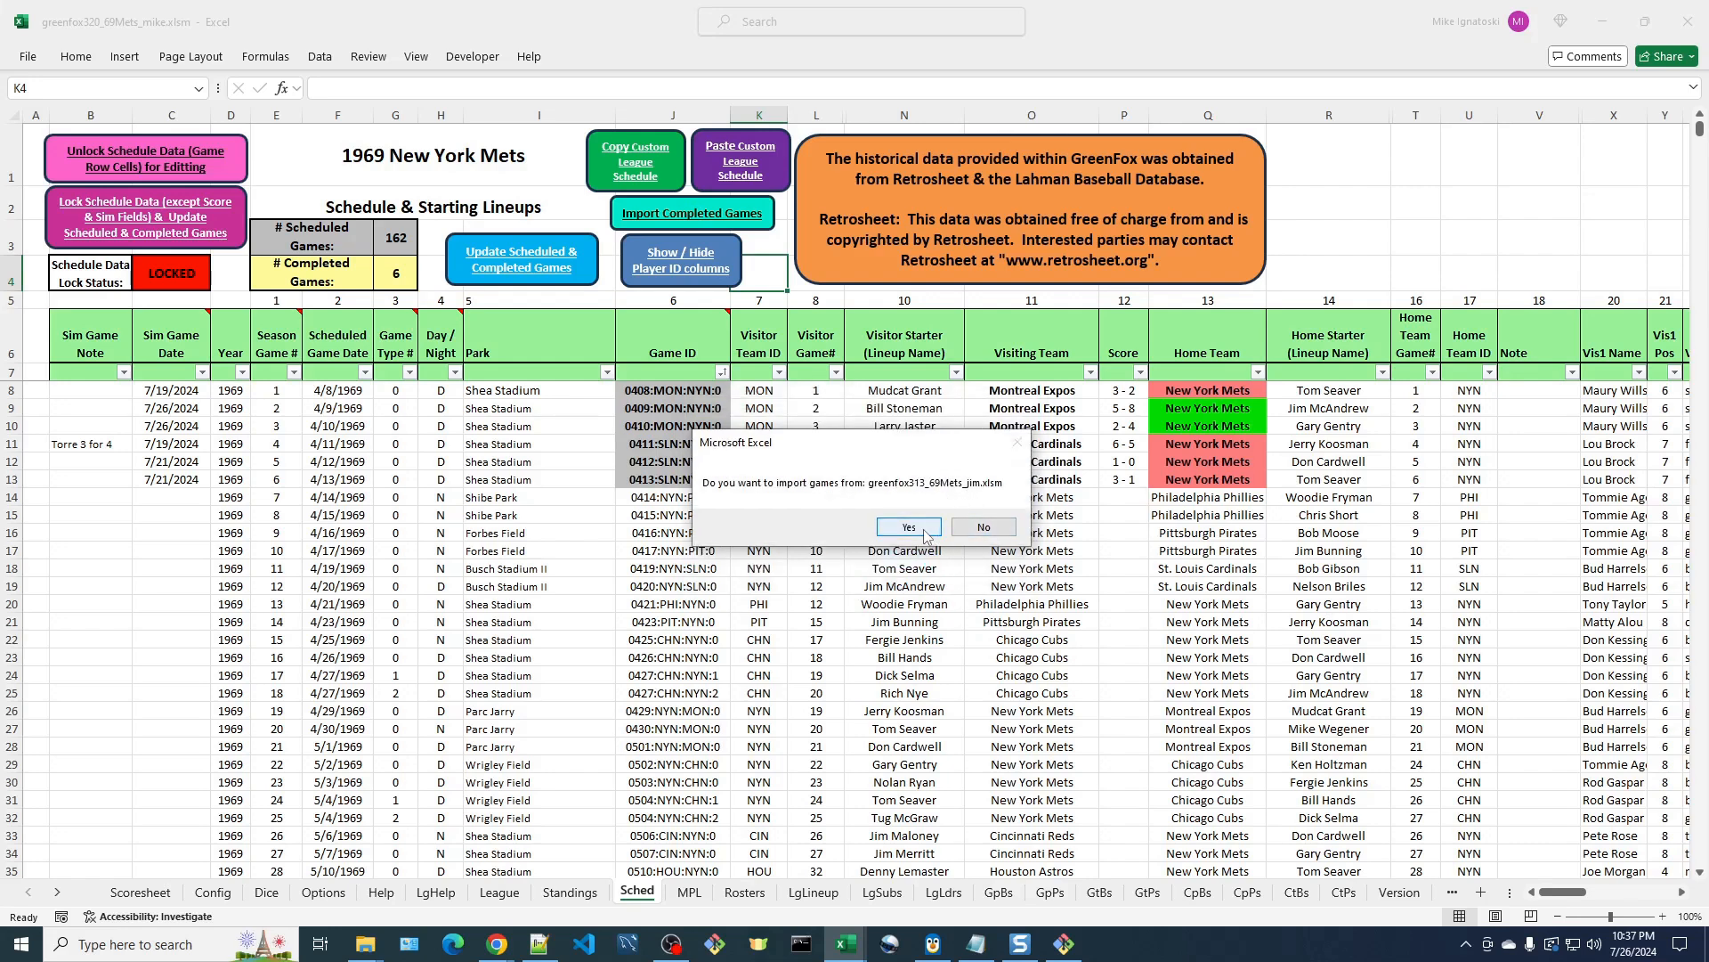
{"action": "left_click", "coordinate": [926, 534]}
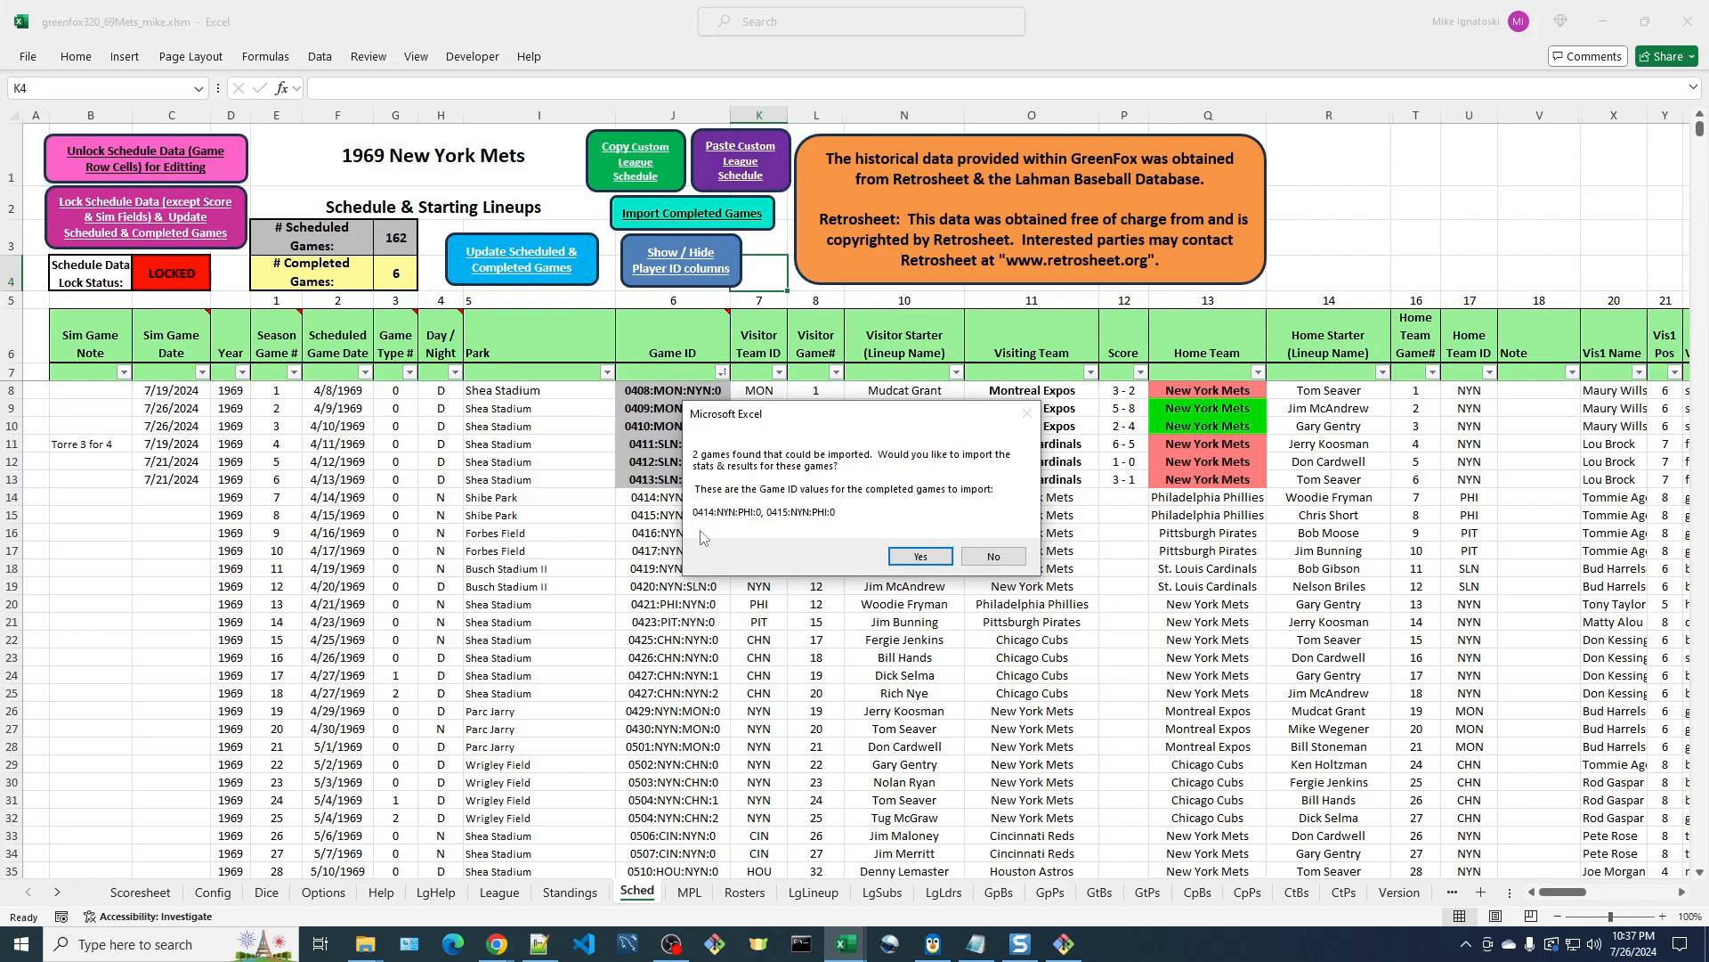
{"action": "left_click_drag", "start_coordinate": [859, 422], "coordinate": [680, 545]}
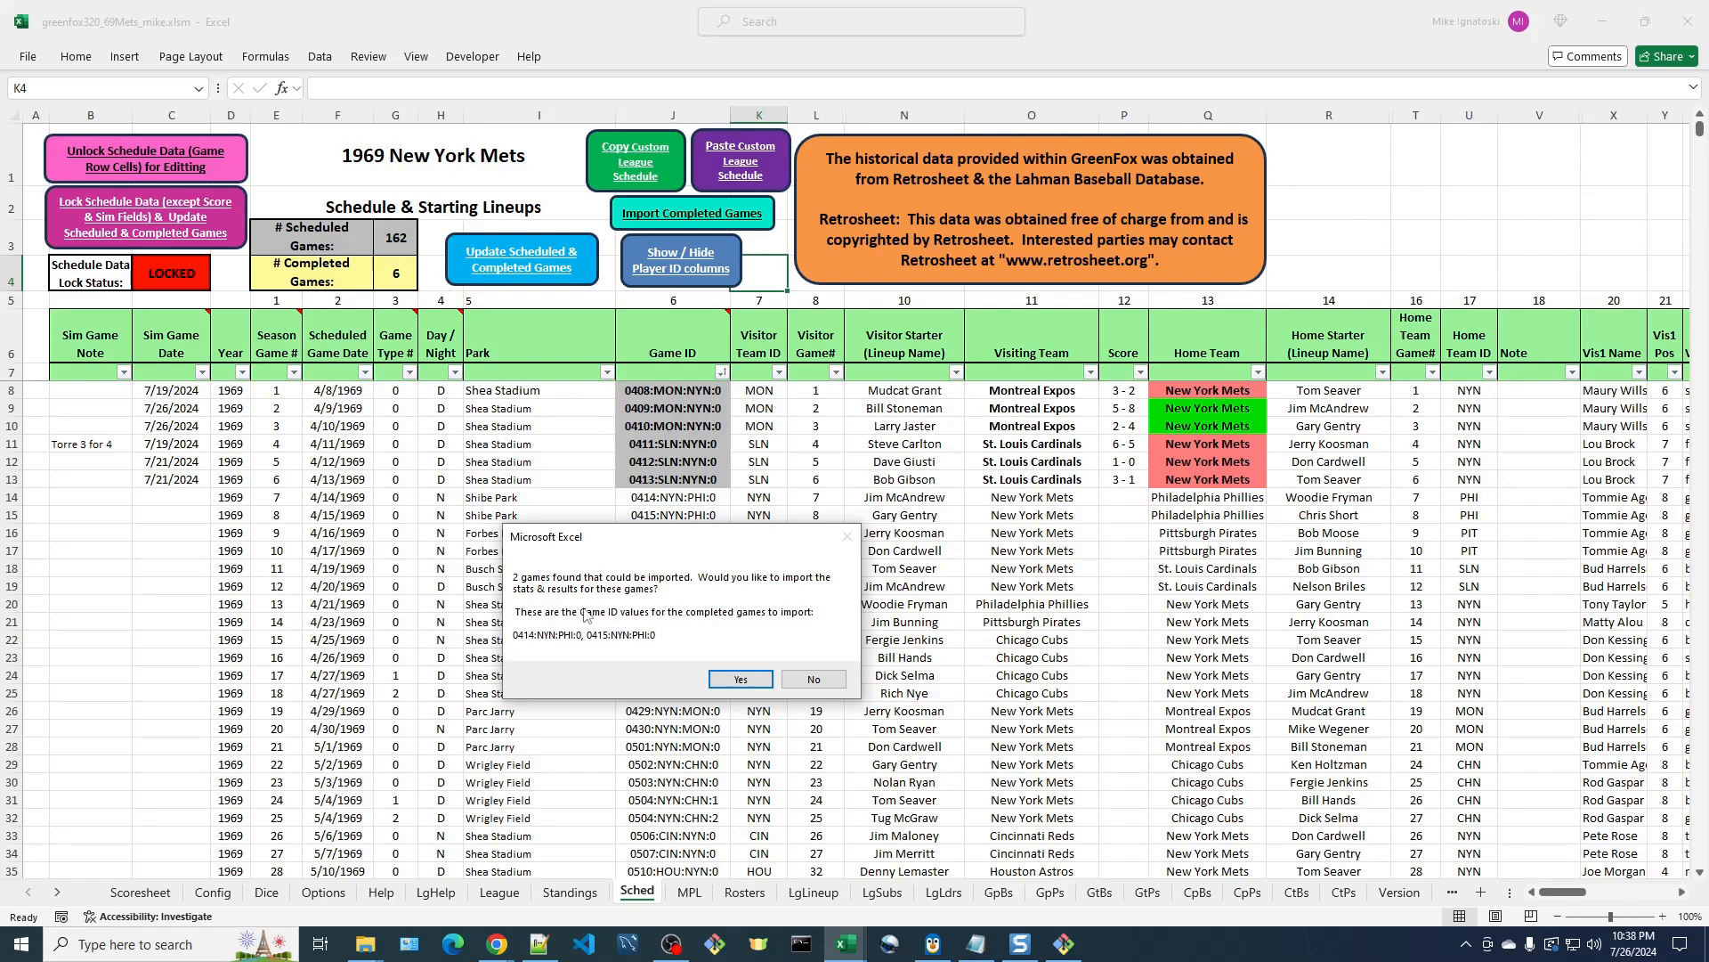
{"action": "left_click", "coordinate": [713, 681]}
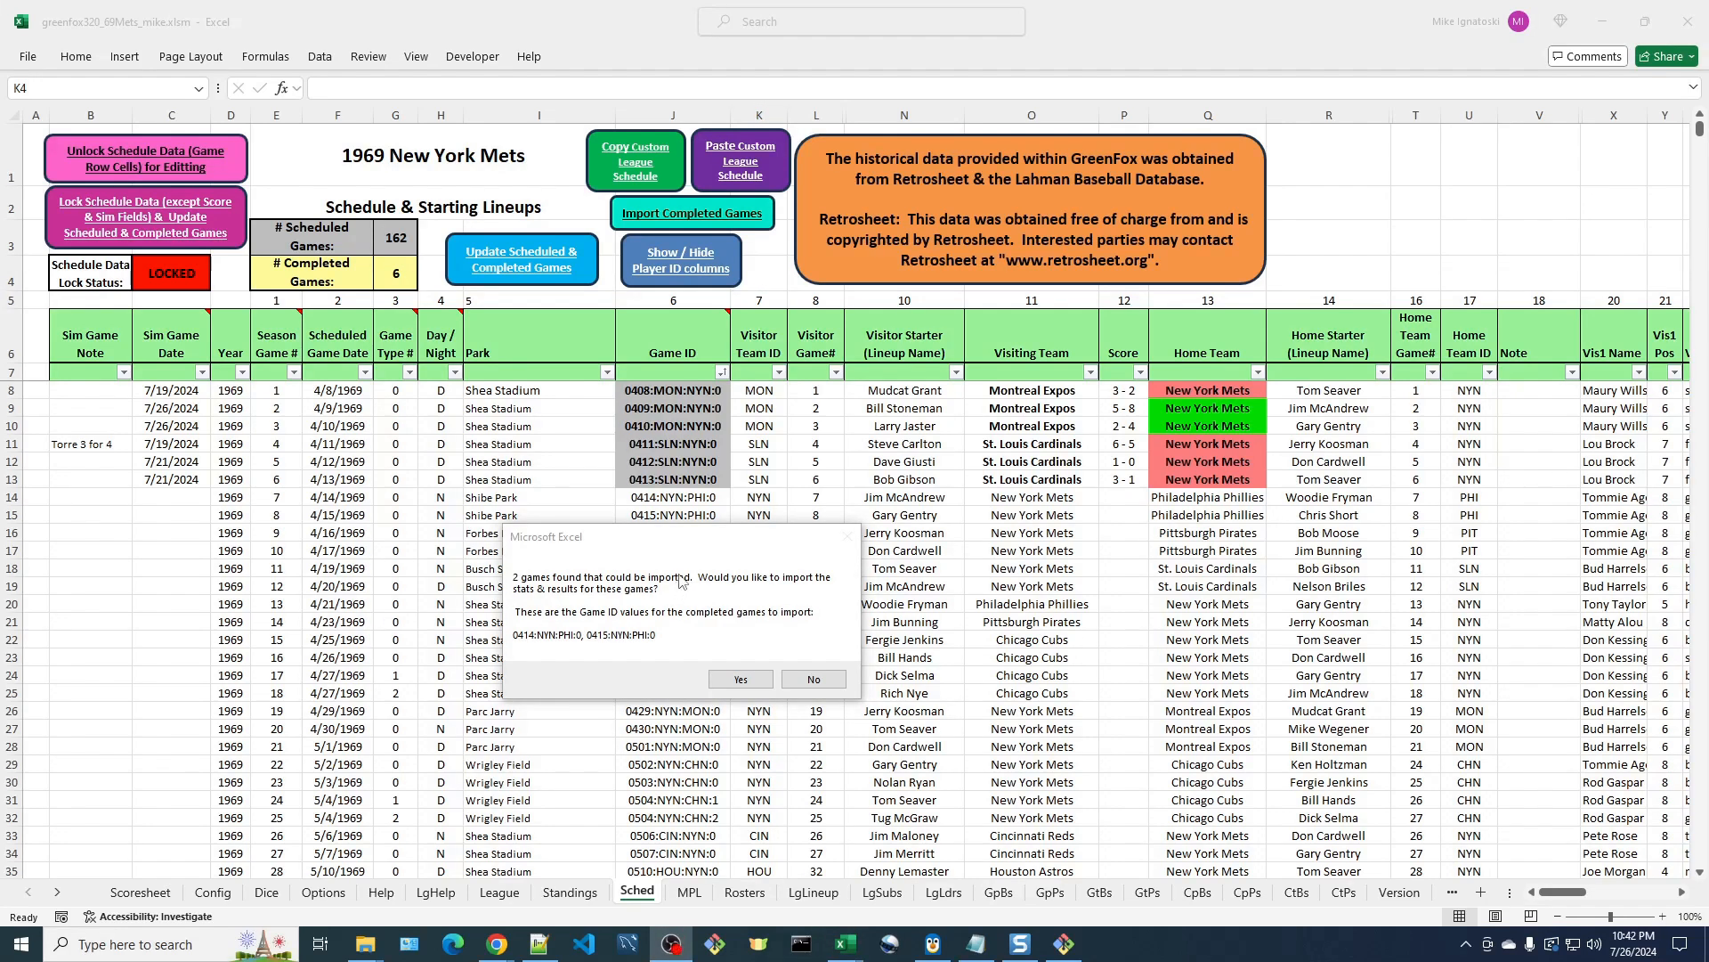
{"action": "left_click_drag", "start_coordinate": [679, 547], "coordinate": [786, 363]}
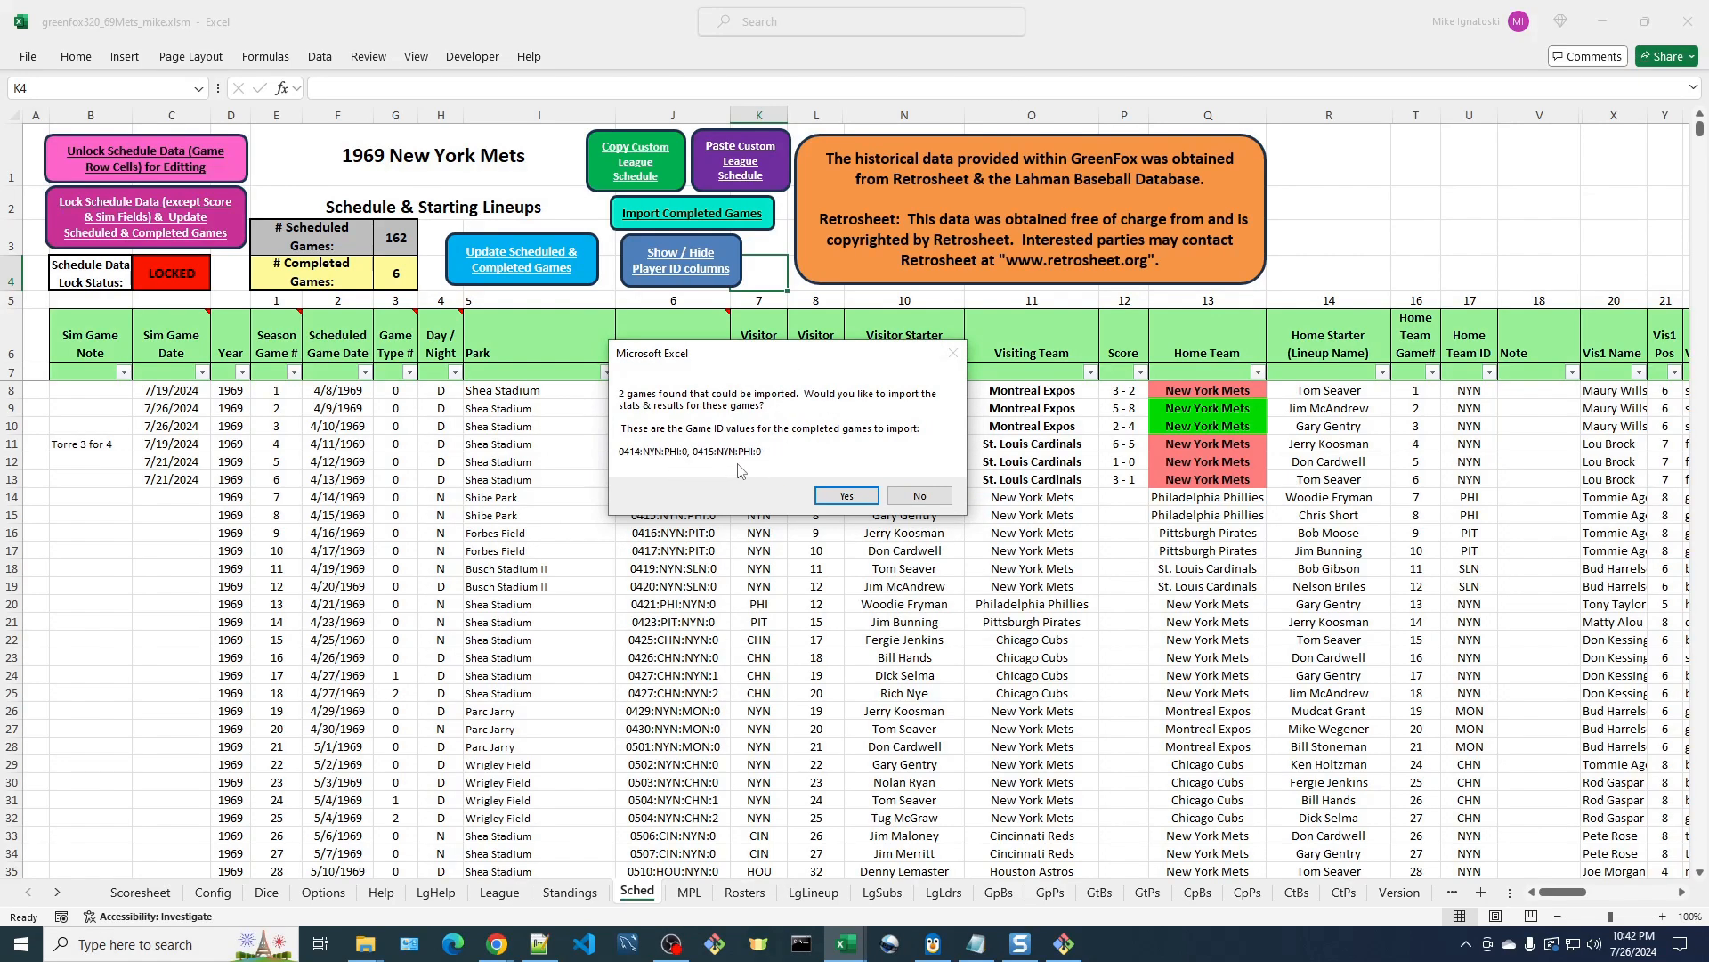
{"action": "left_click_drag", "start_coordinate": [854, 358], "coordinate": [859, 554]}
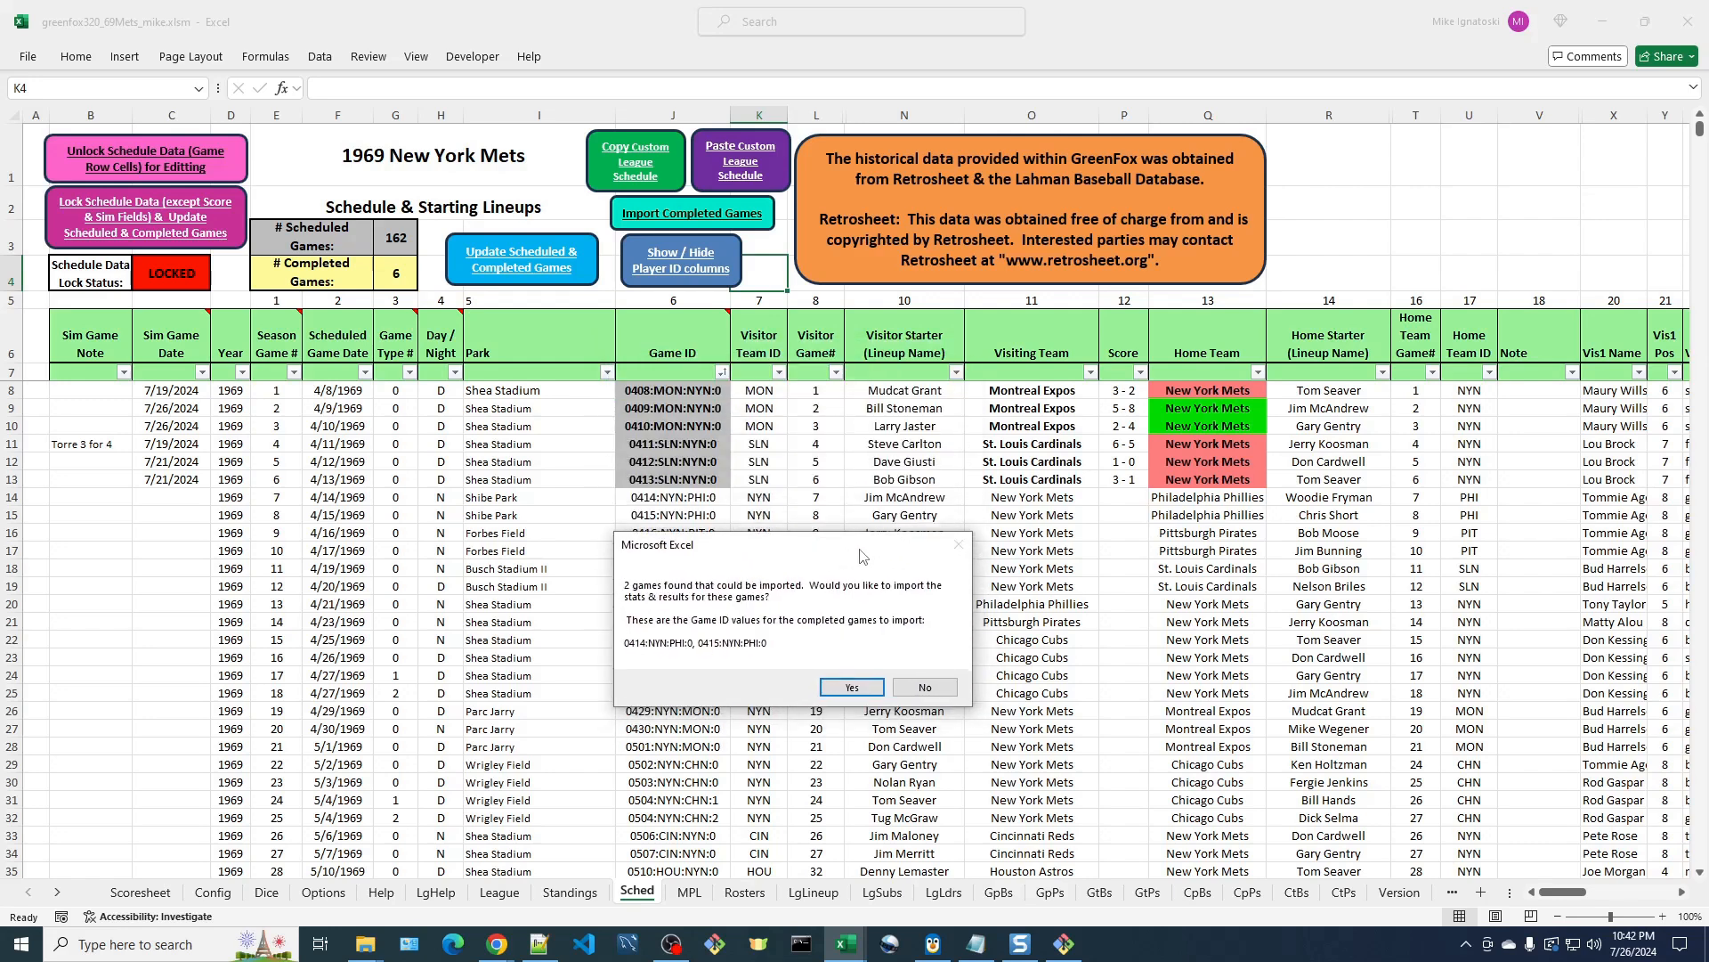
{"action": "left_click", "coordinate": [855, 689]}
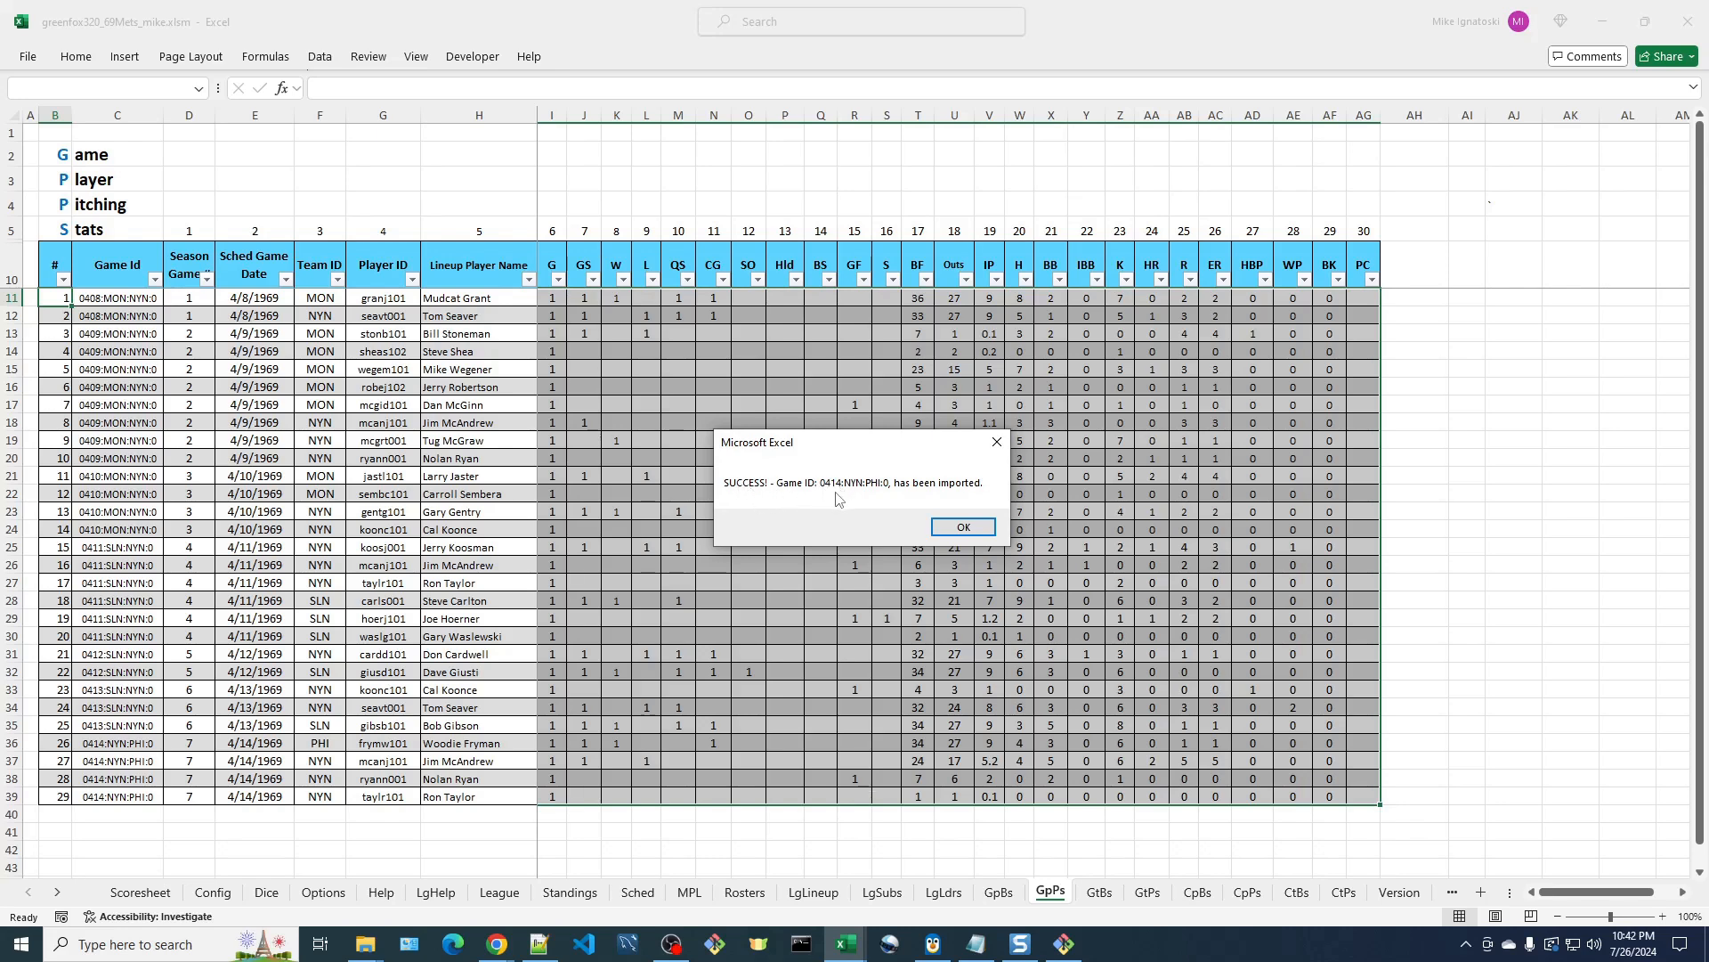
{"action": "left_click", "coordinate": [982, 532]}
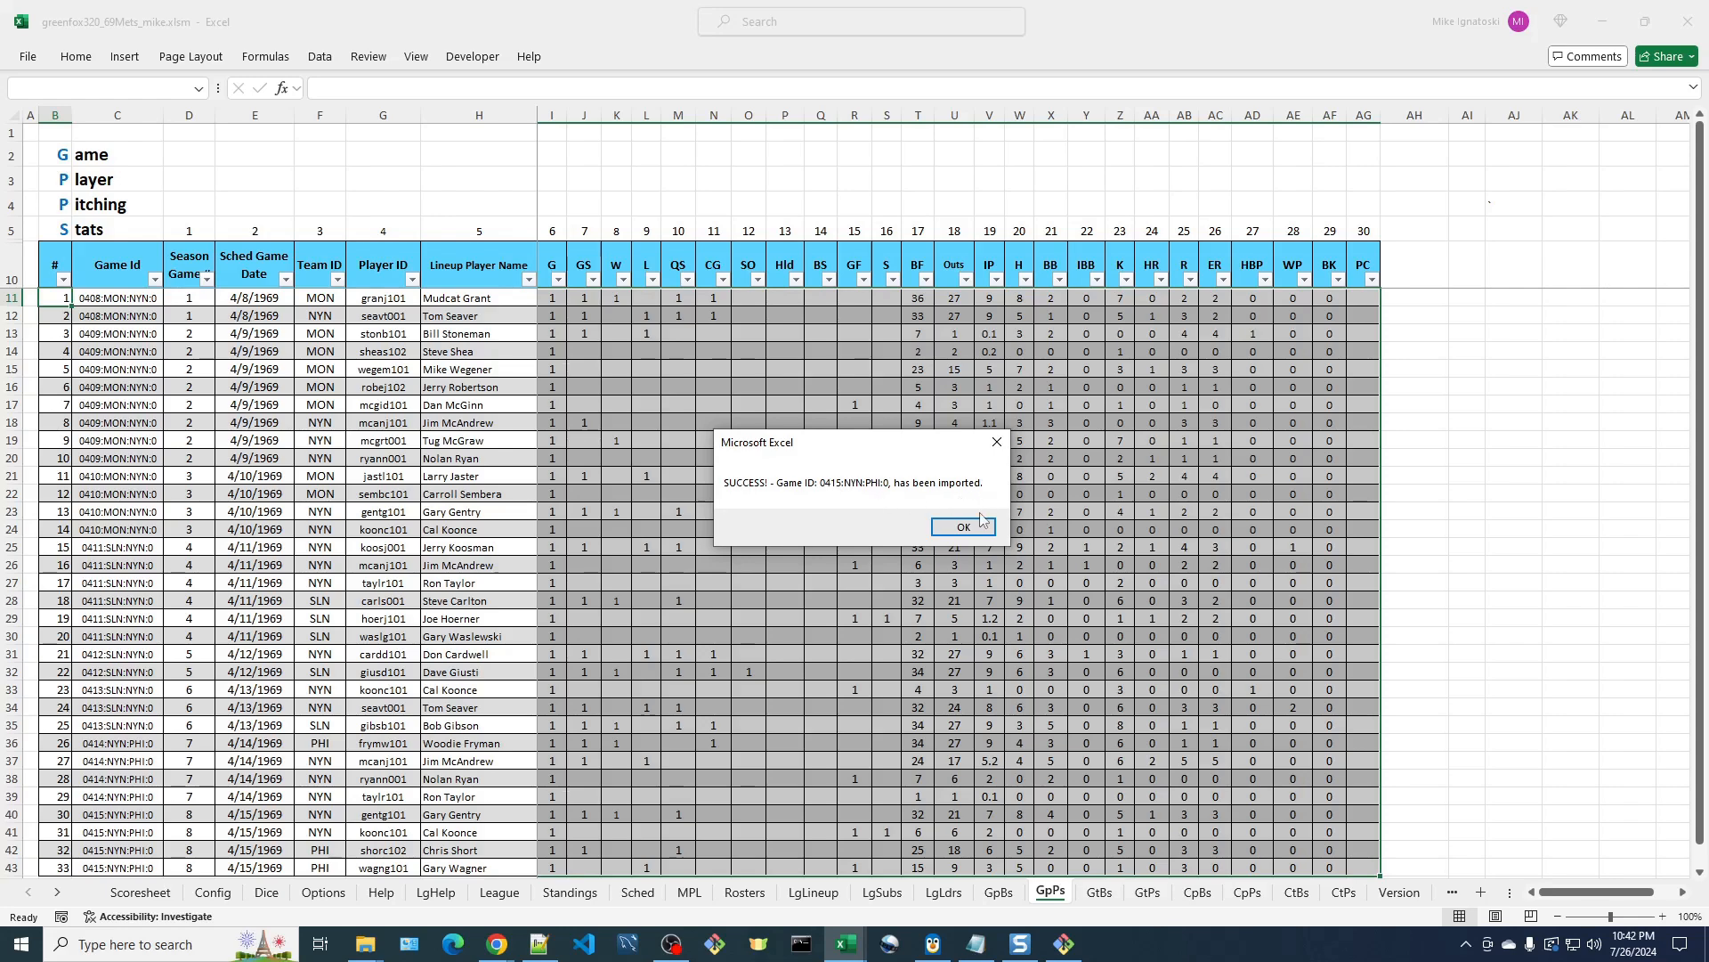
{"action": "left_click", "coordinate": [964, 528]}
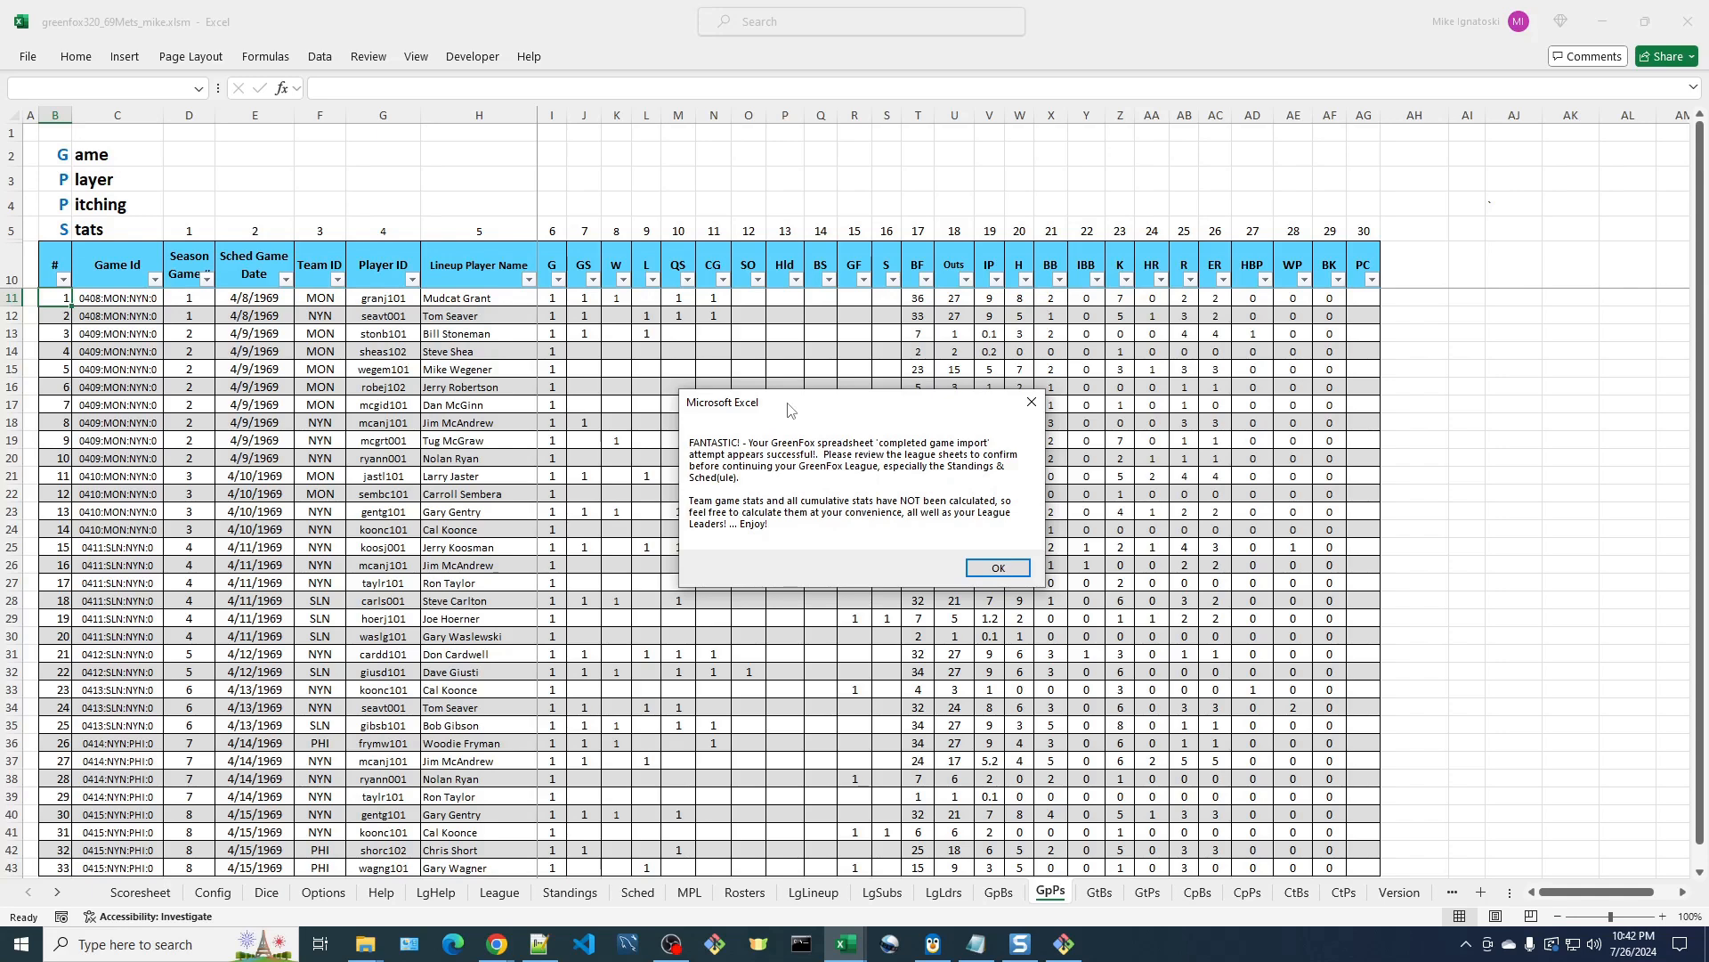
{"action": "left_click_drag", "start_coordinate": [792, 408], "coordinate": [764, 389]}
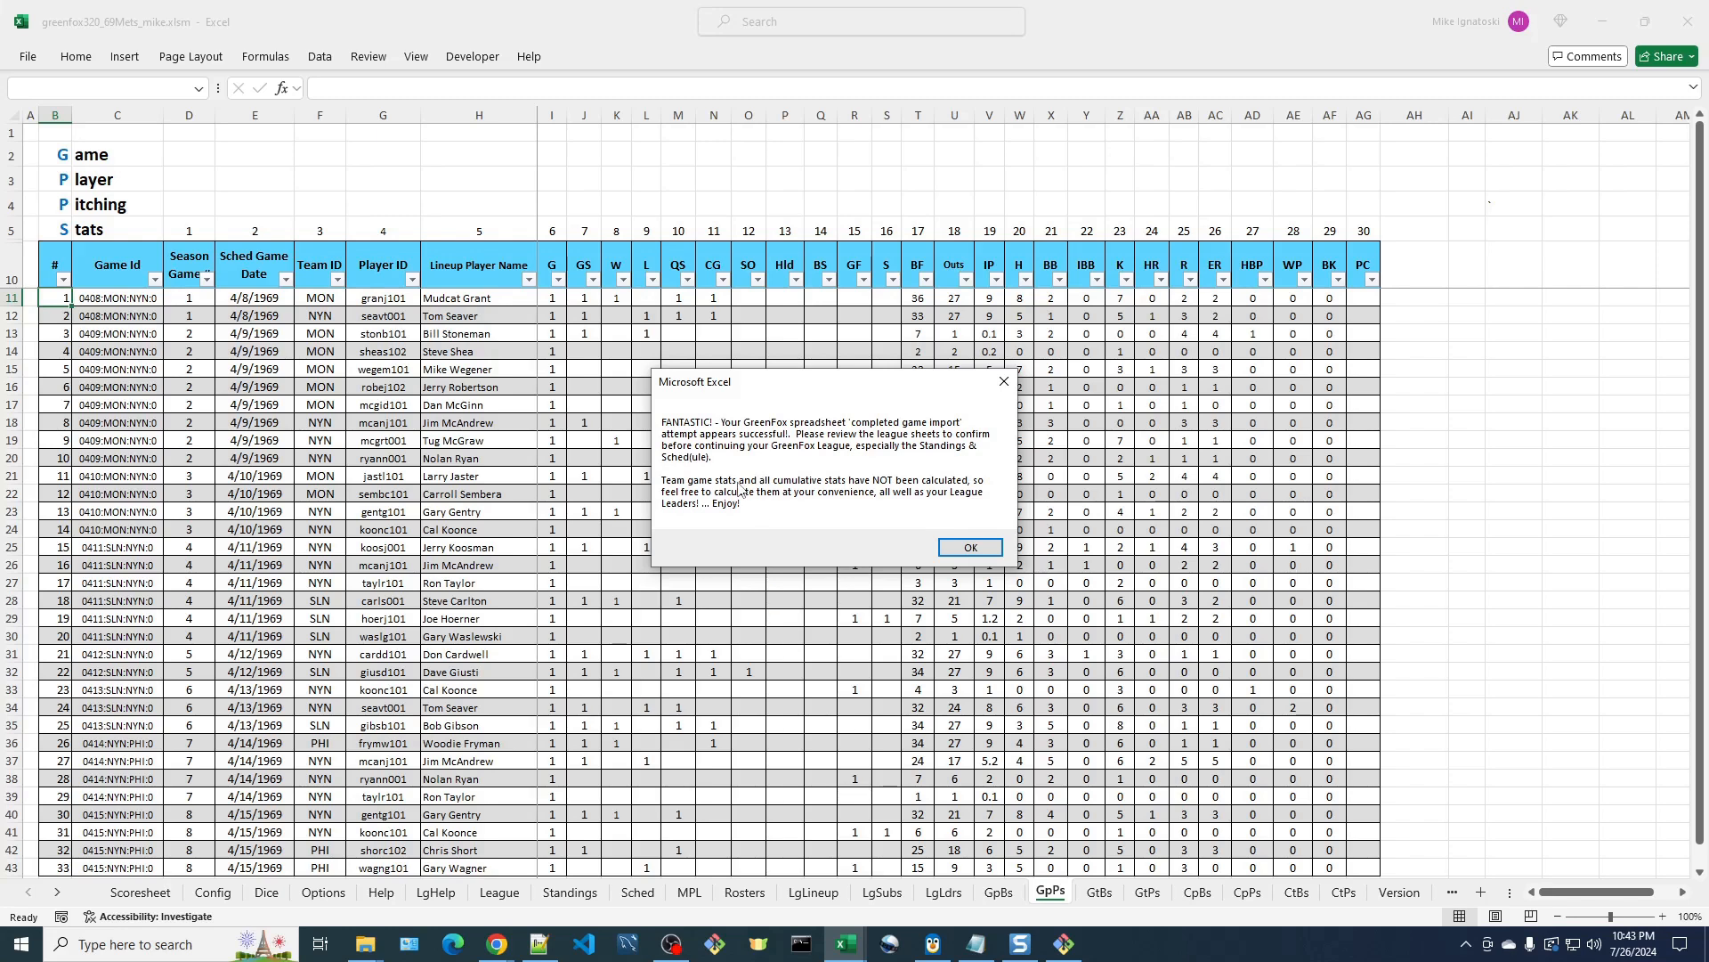
{"action": "left_click", "coordinate": [974, 547]}
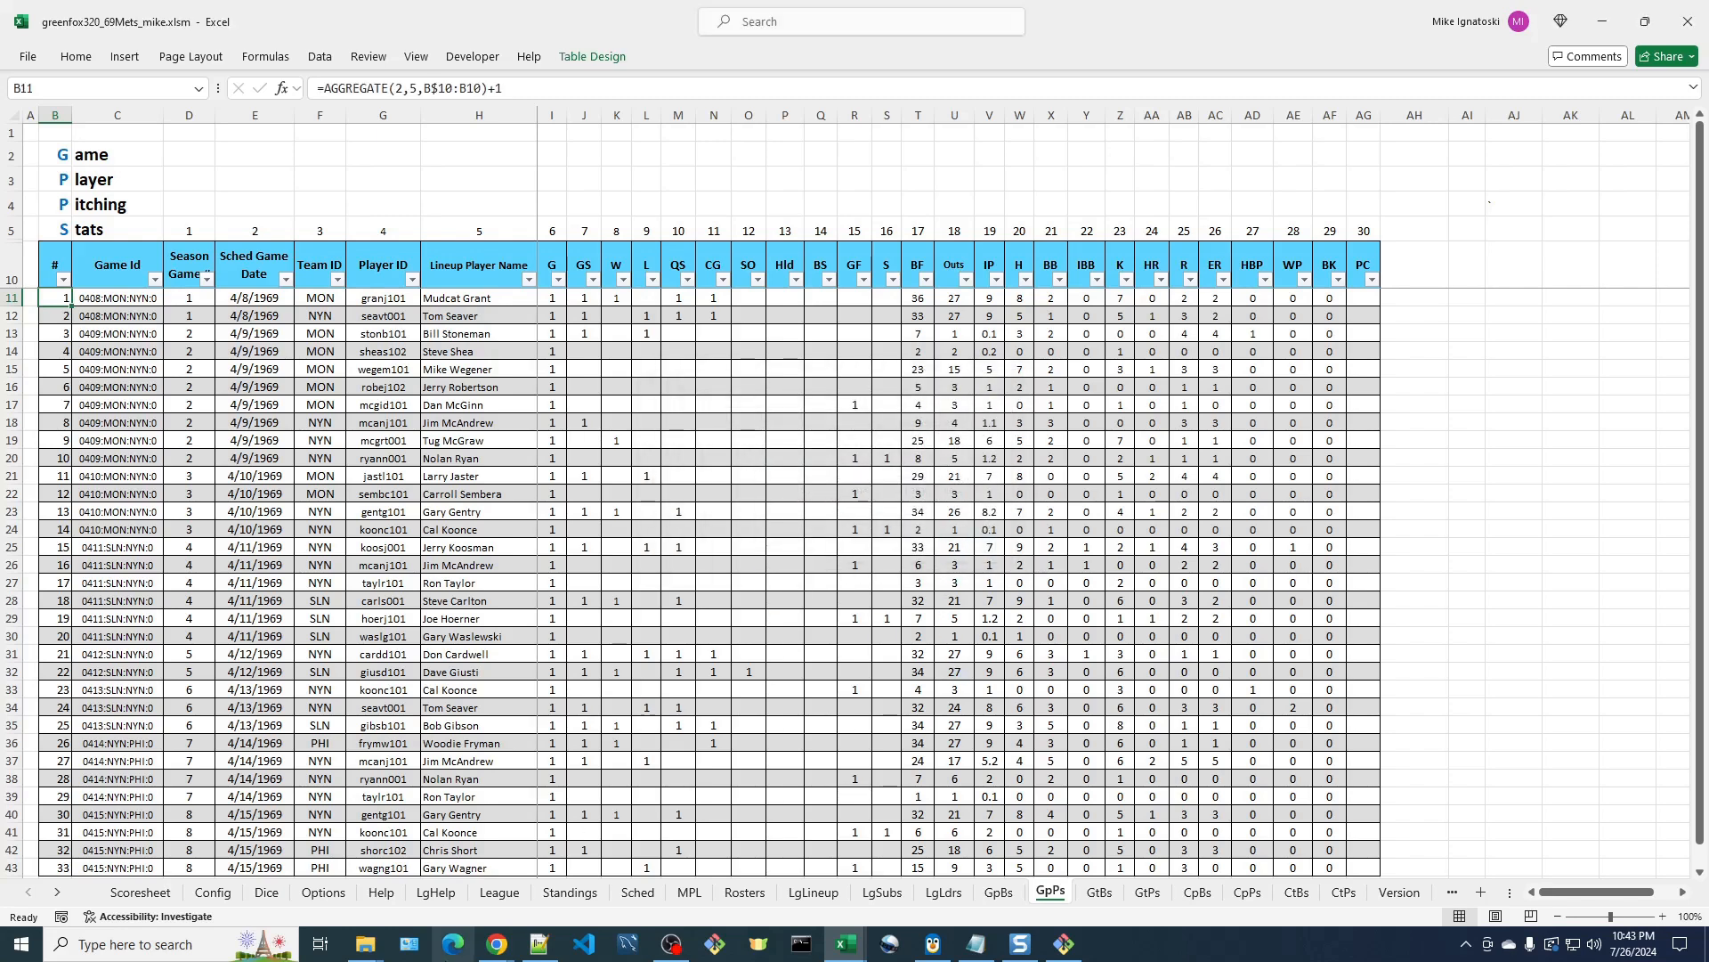
Check the imported games on the Sched, Standings and GpBs sheets
{"action": "left_click", "coordinate": [648, 894]}
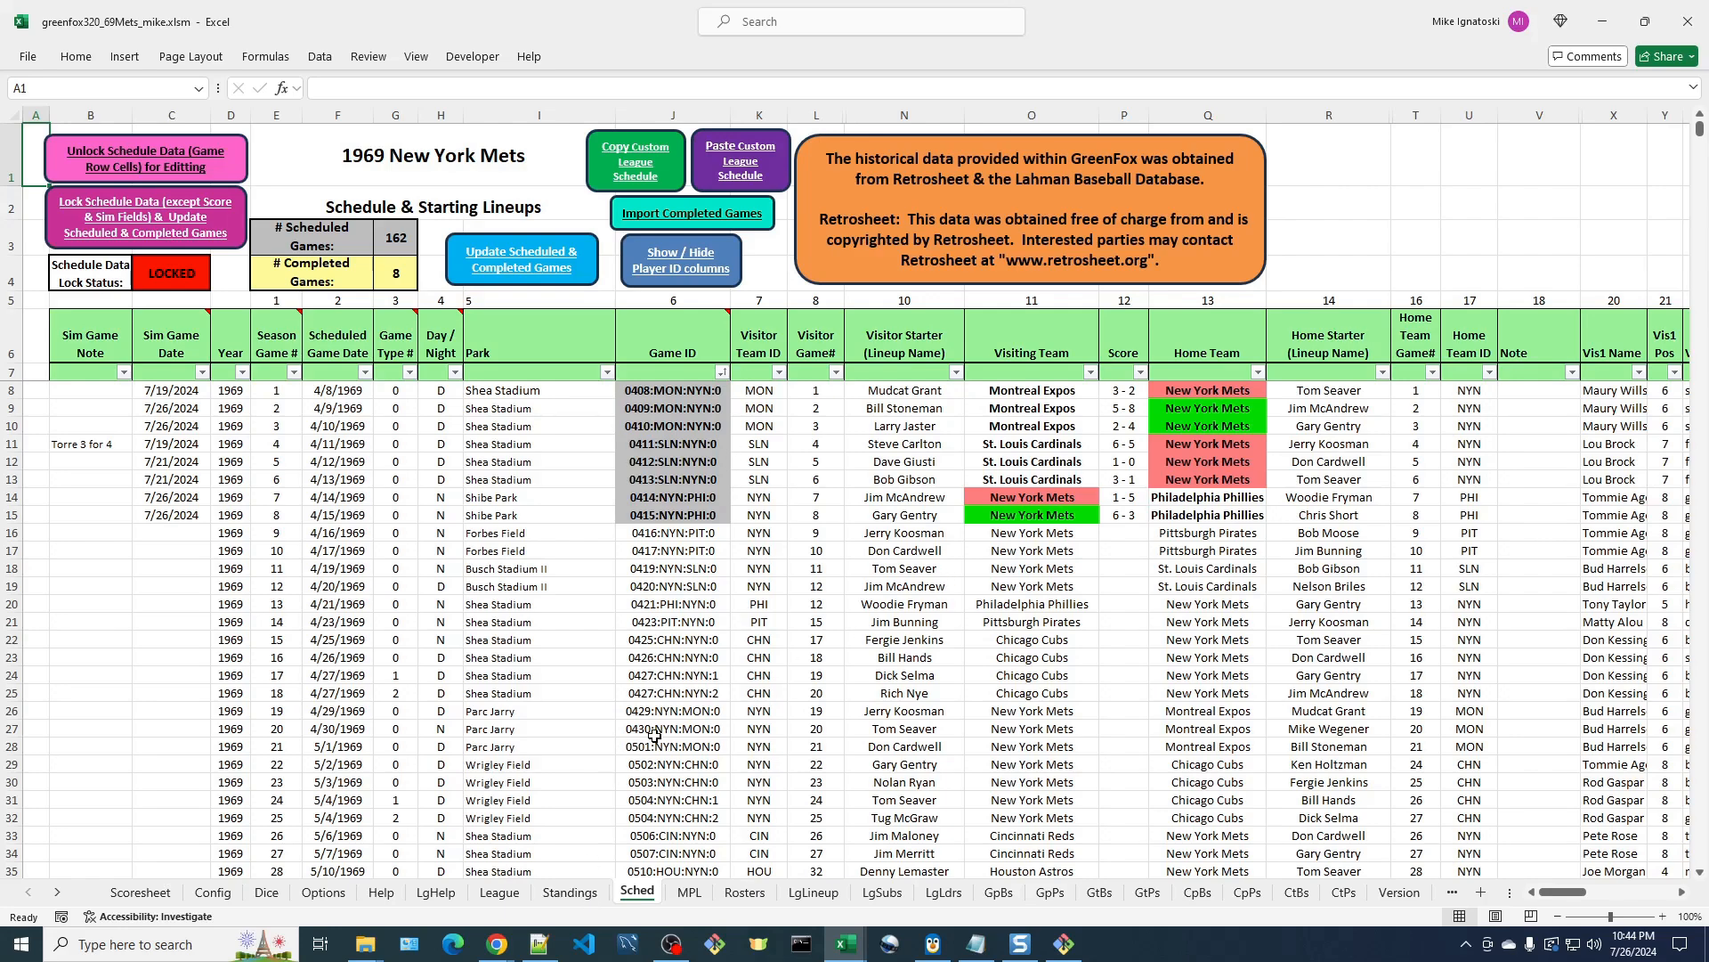
{"action": "left_click", "coordinate": [574, 894]}
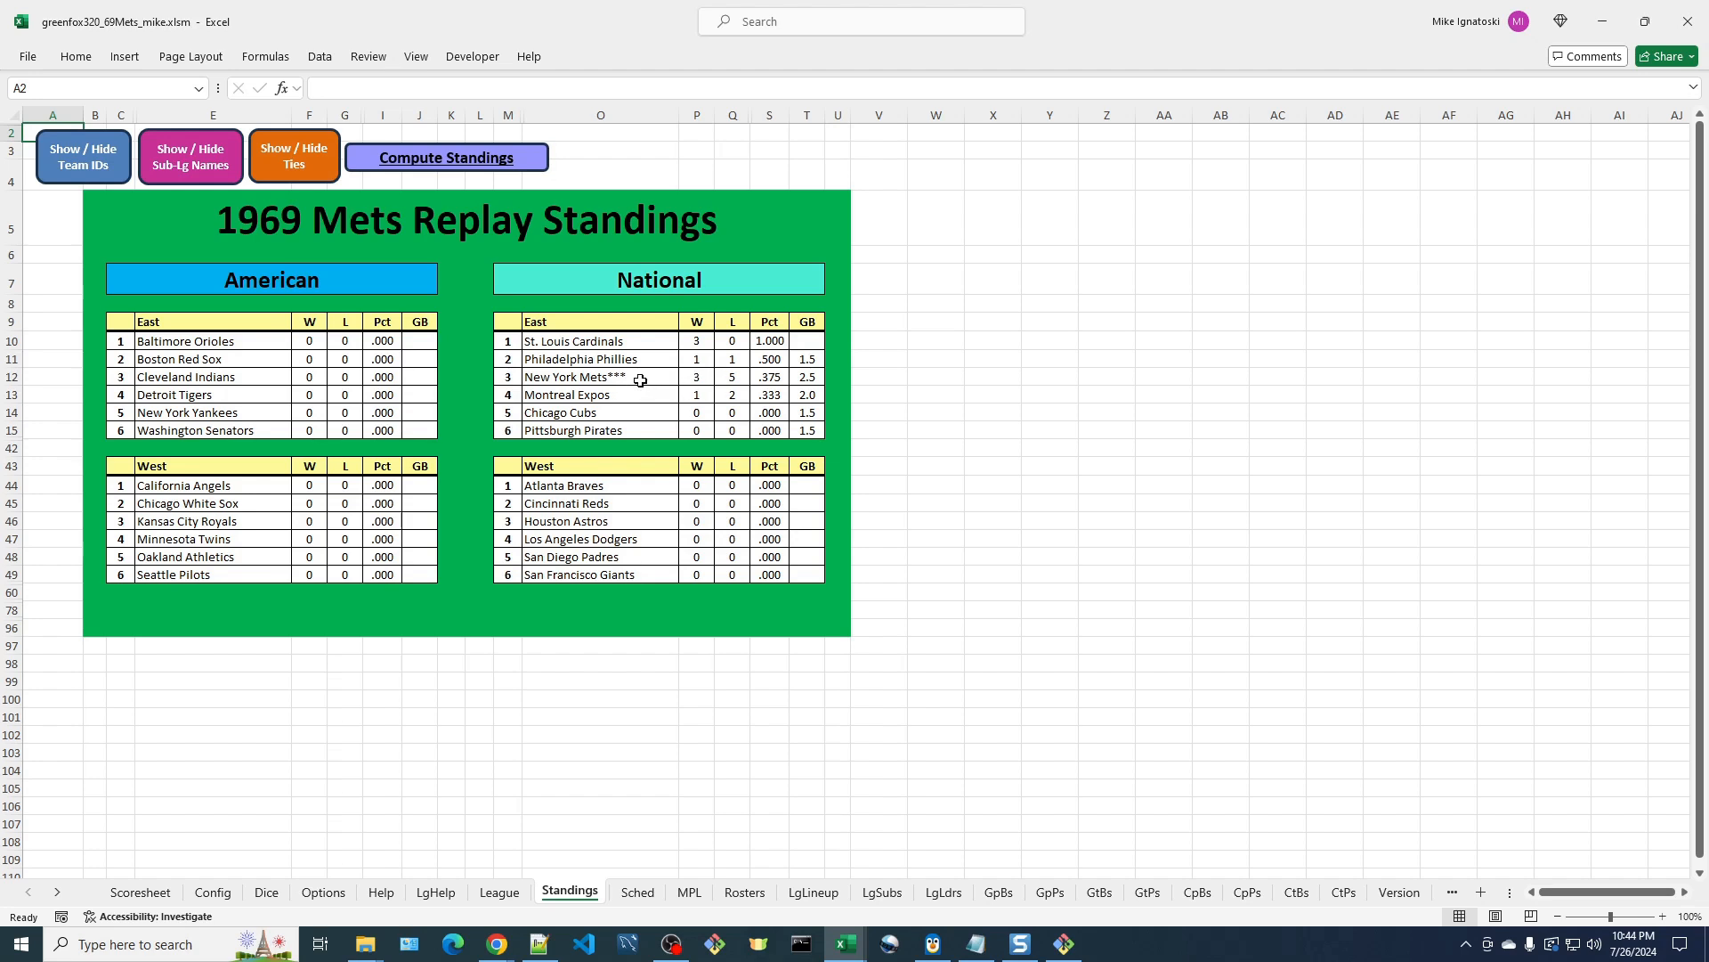
{"action": "left_click", "coordinate": [637, 893]}
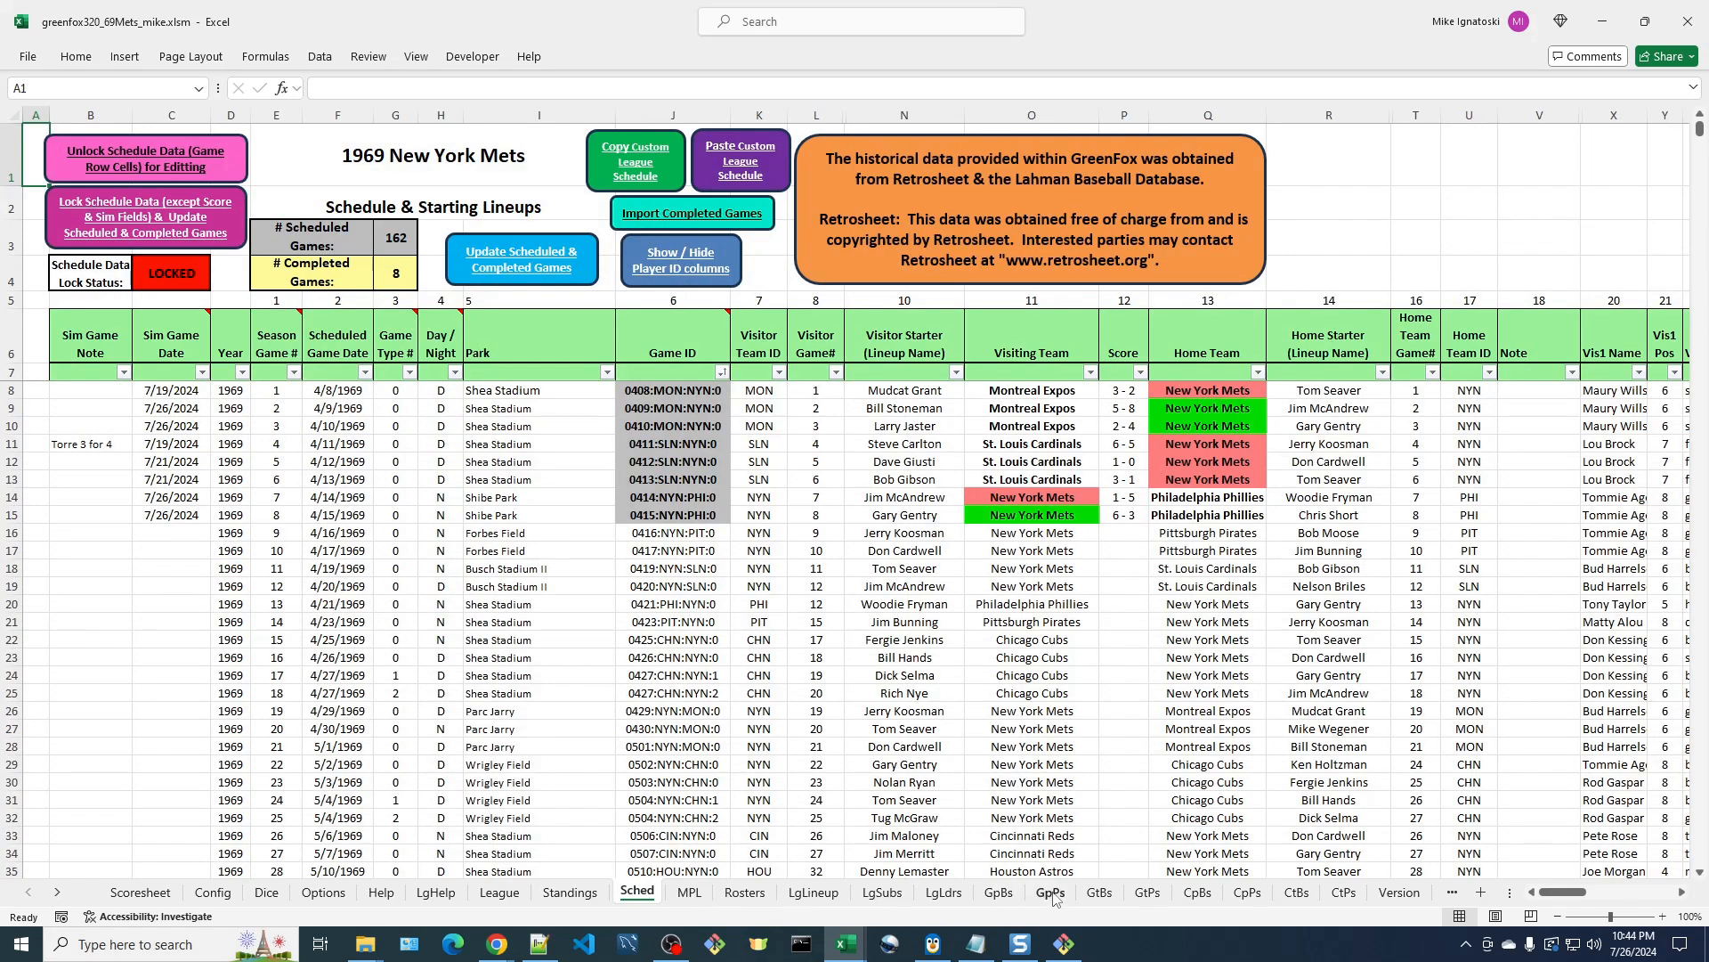
{"action": "left_click", "coordinate": [999, 893]}
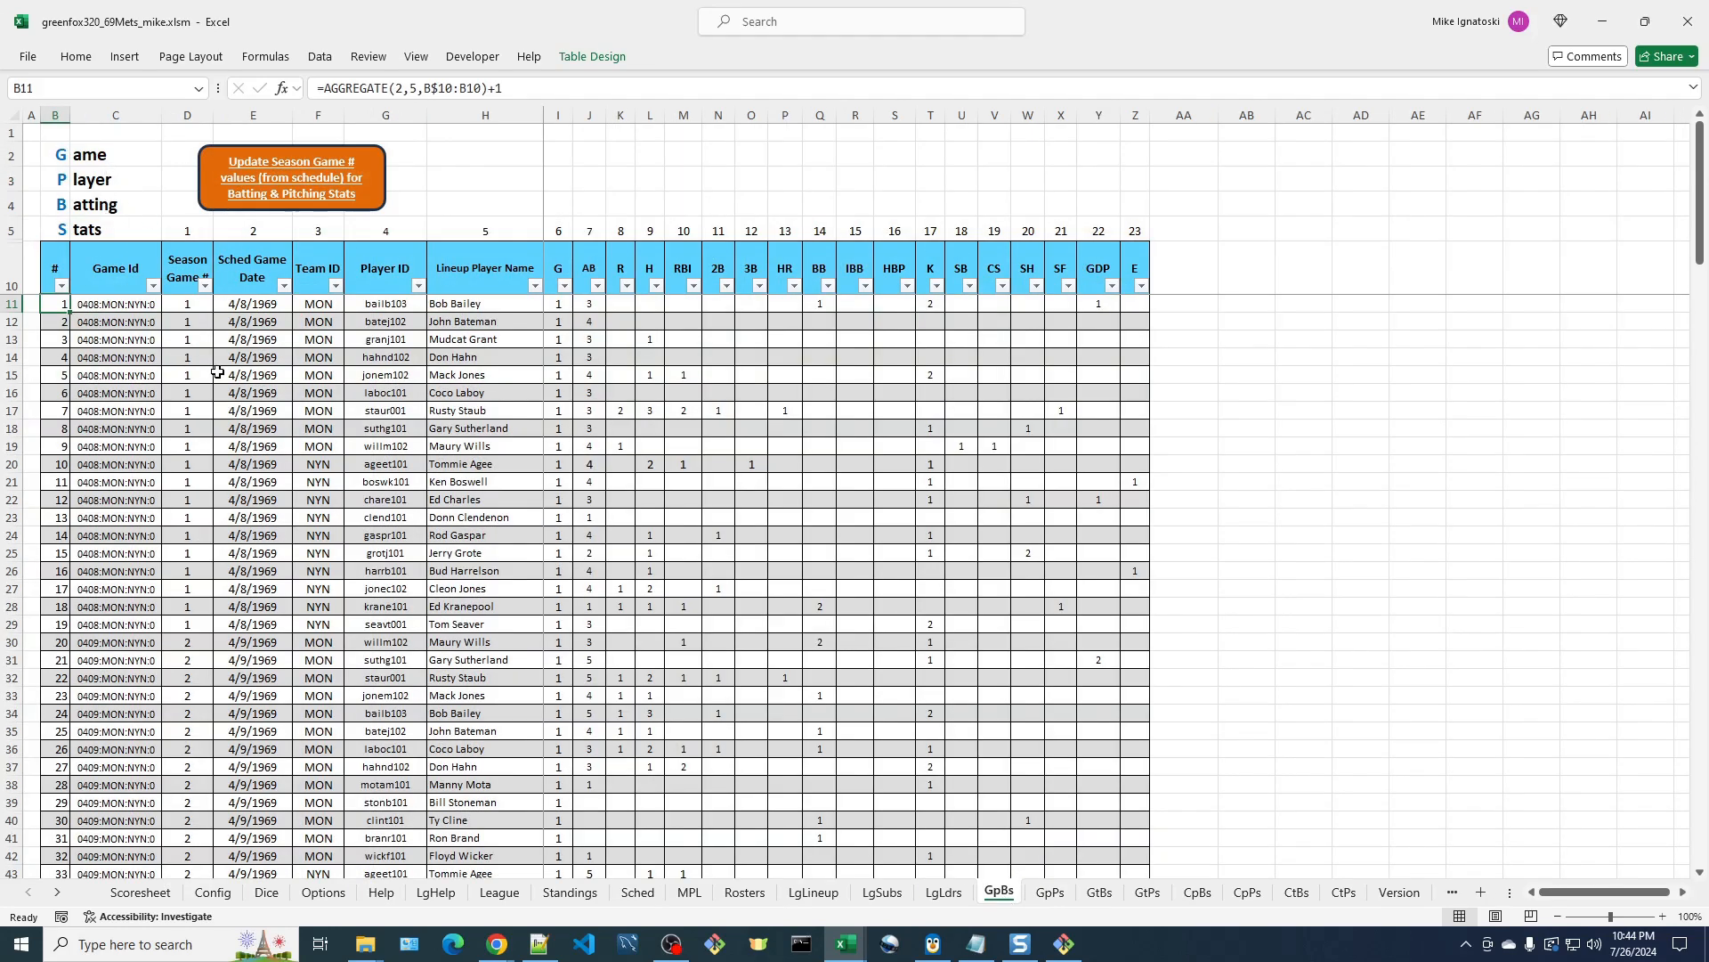
Examine the imported games' player batting and pitching records on the GpBs and GpPs sheets
{"action": "scroll", "coordinate": [305, 422], "scroll_direction": "down", "scroll_amount": 9}
{"action": "scroll", "coordinate": [306, 422], "scroll_direction": "up", "scroll_amount": 3}
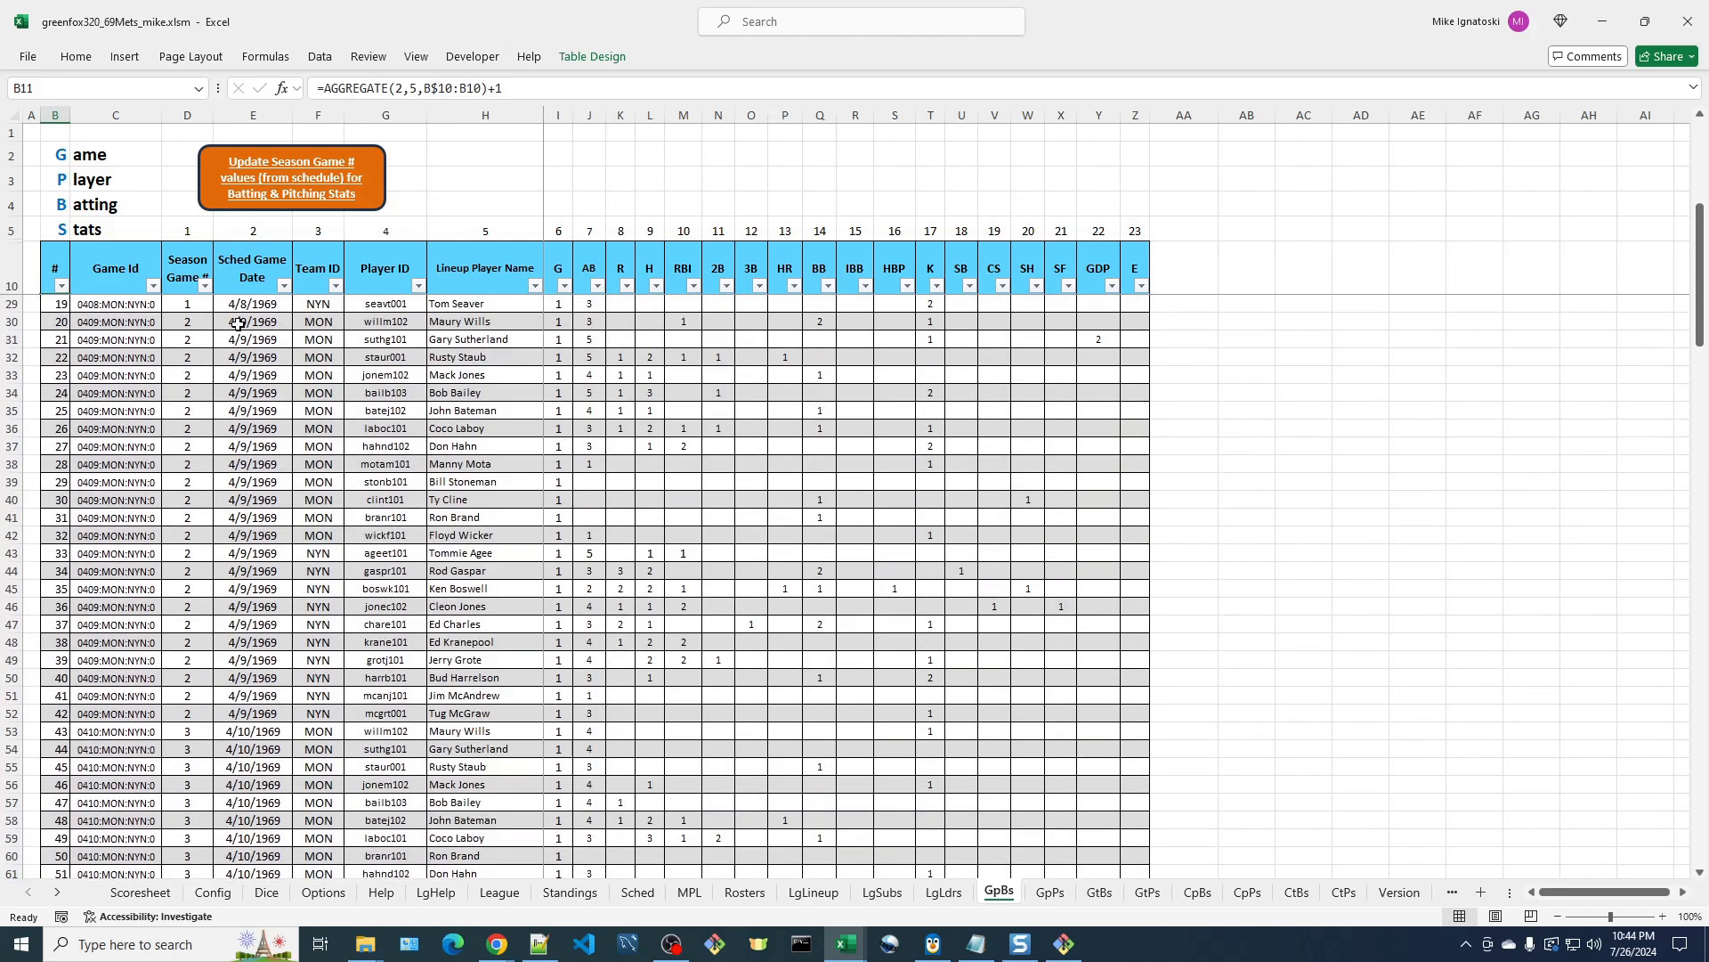
{"action": "scroll", "coordinate": [222, 445], "scroll_direction": "down", "scroll_amount": 16}
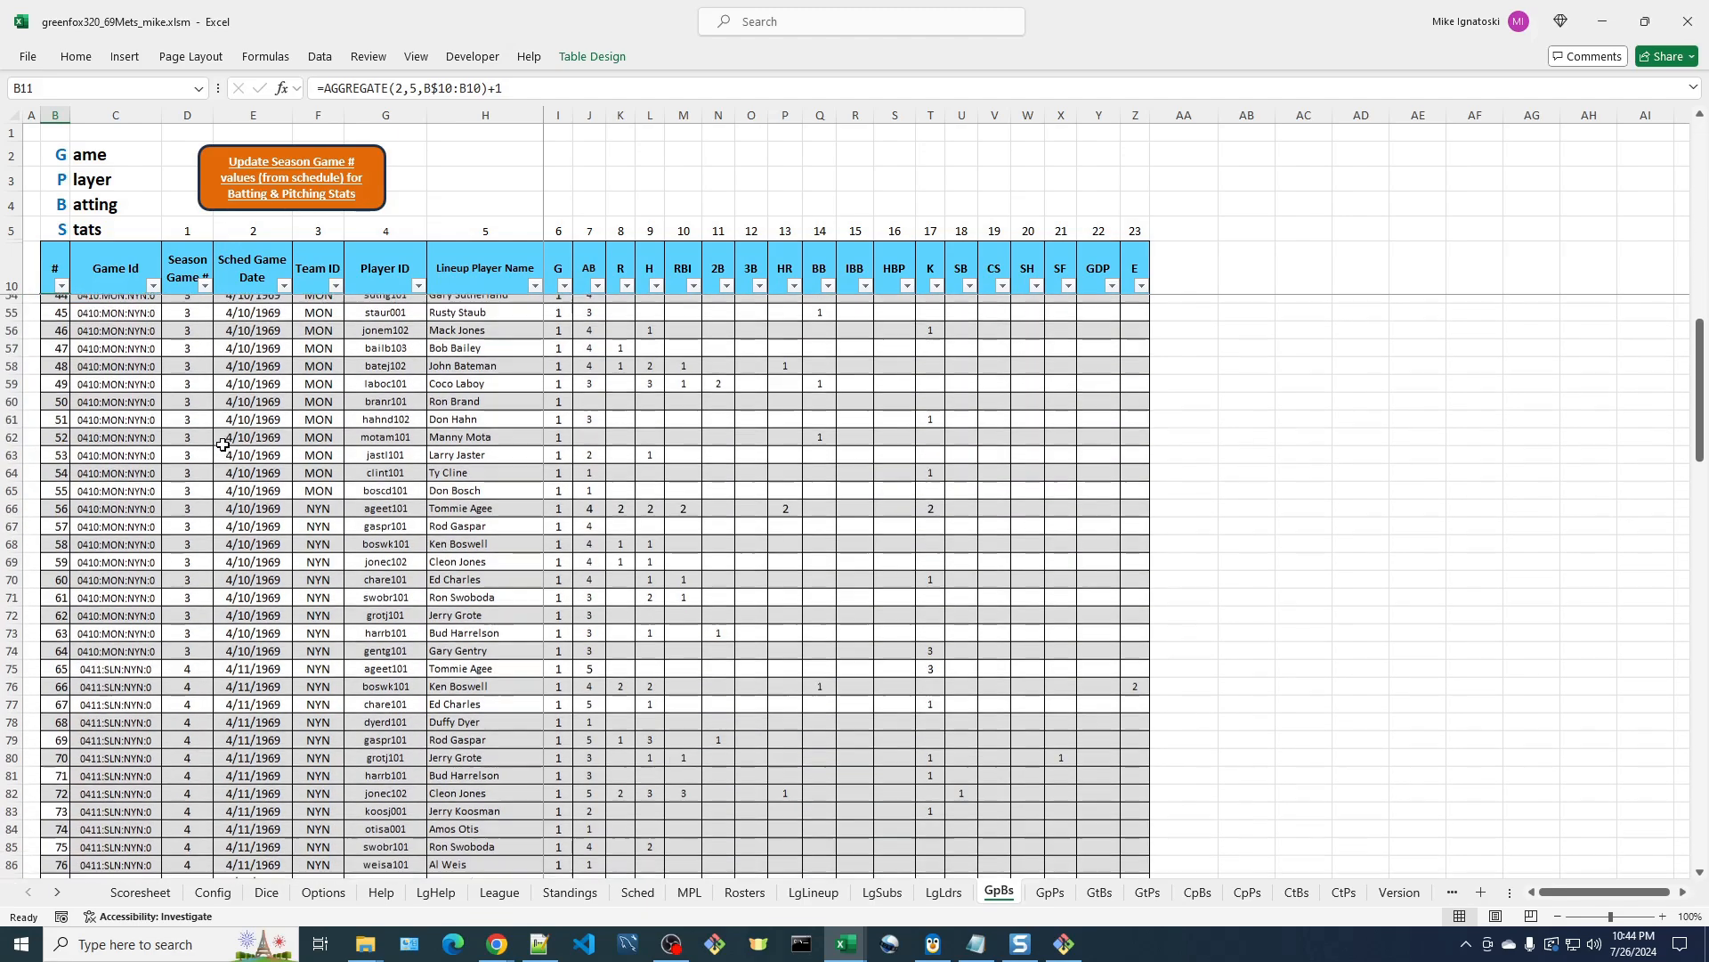
{"action": "scroll", "coordinate": [223, 445], "scroll_direction": "down", "scroll_amount": 16}
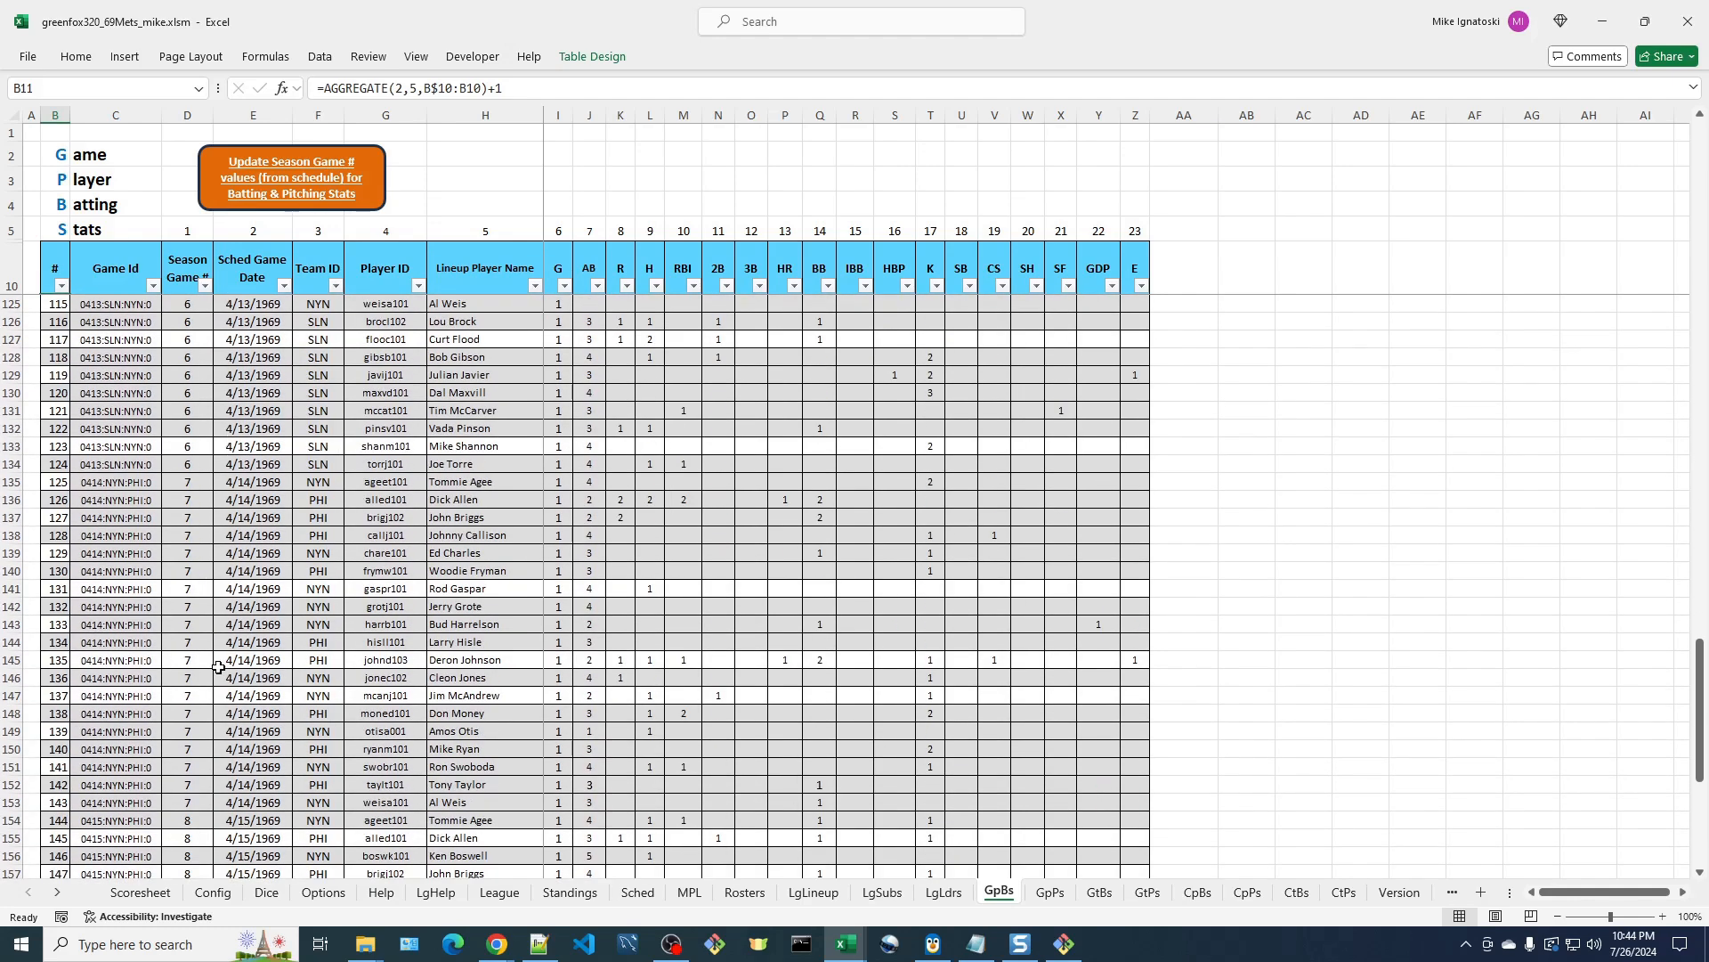
{"action": "scroll", "coordinate": [219, 758], "scroll_direction": "down", "scroll_amount": 7}
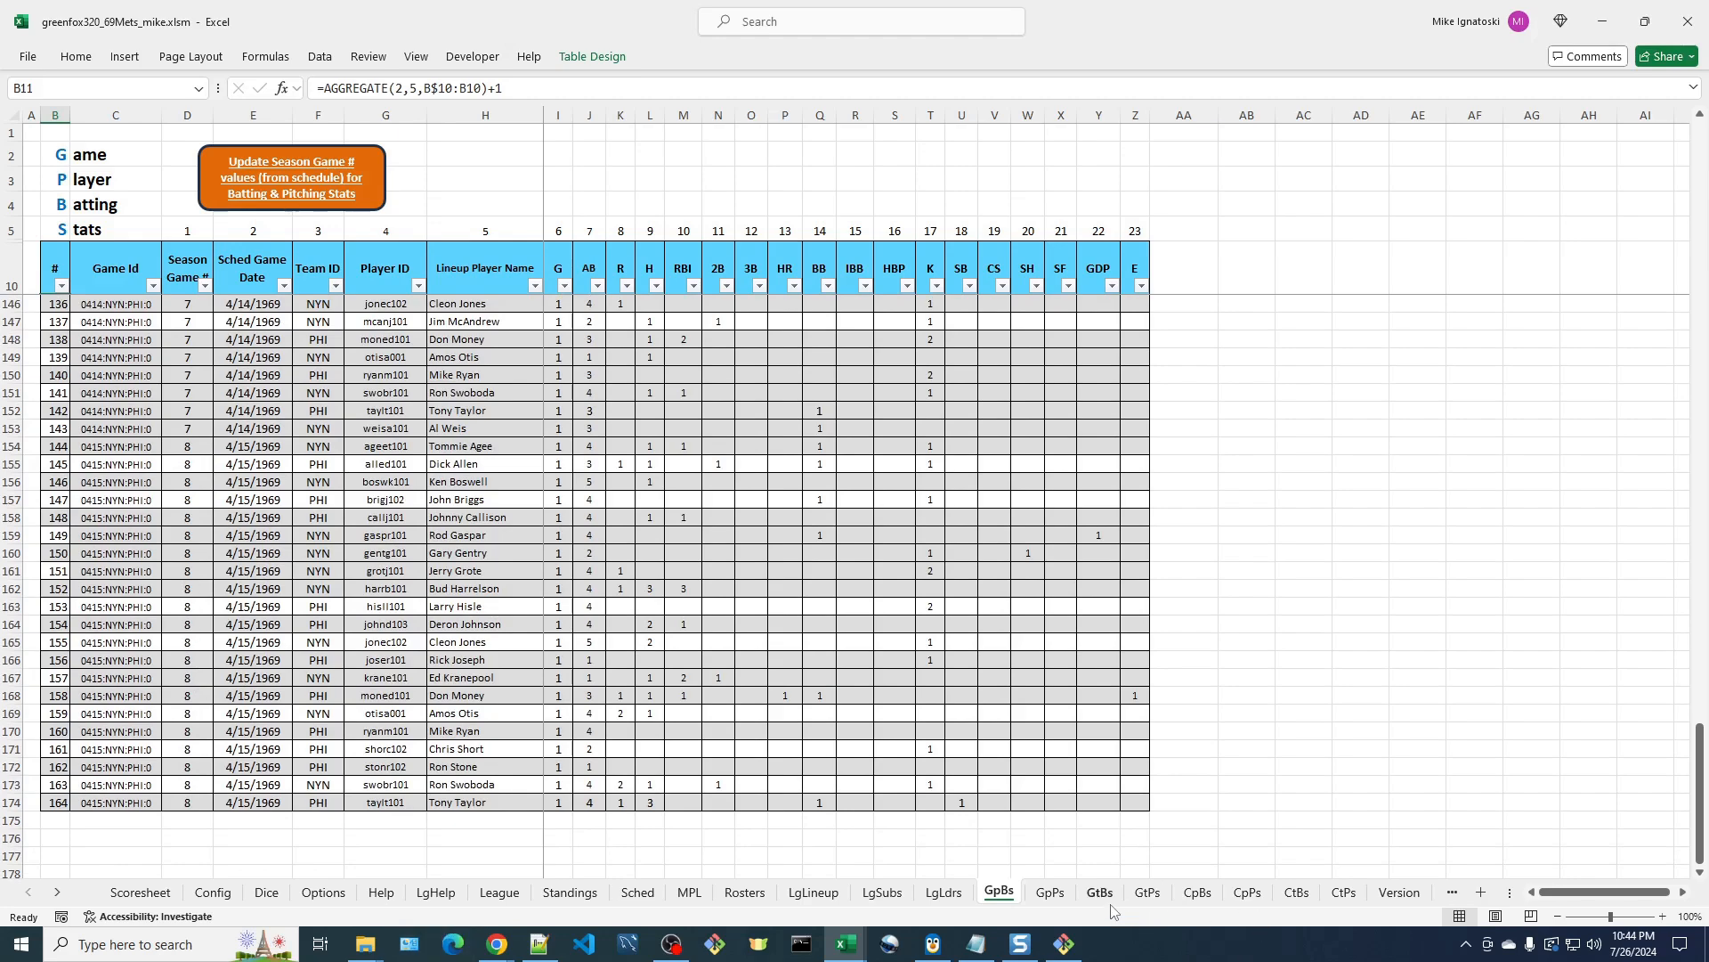
{"action": "left_click", "coordinate": [1052, 893]}
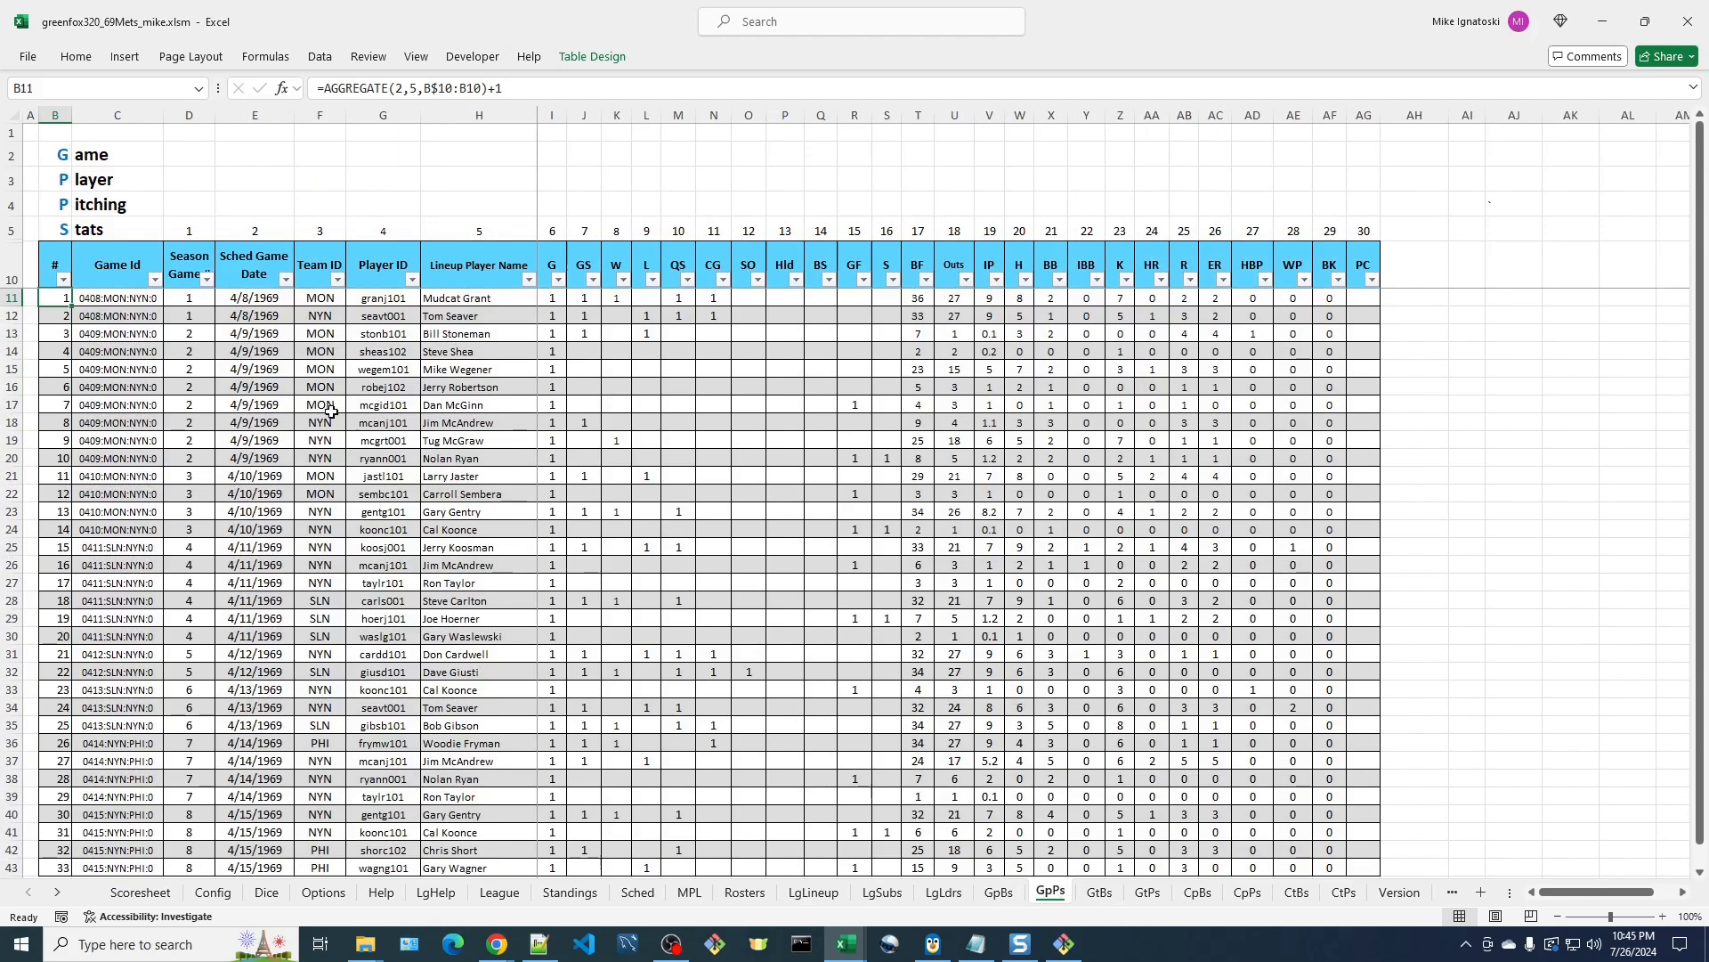
{"action": "scroll", "coordinate": [212, 511], "scroll_direction": "down", "scroll_amount": 6}
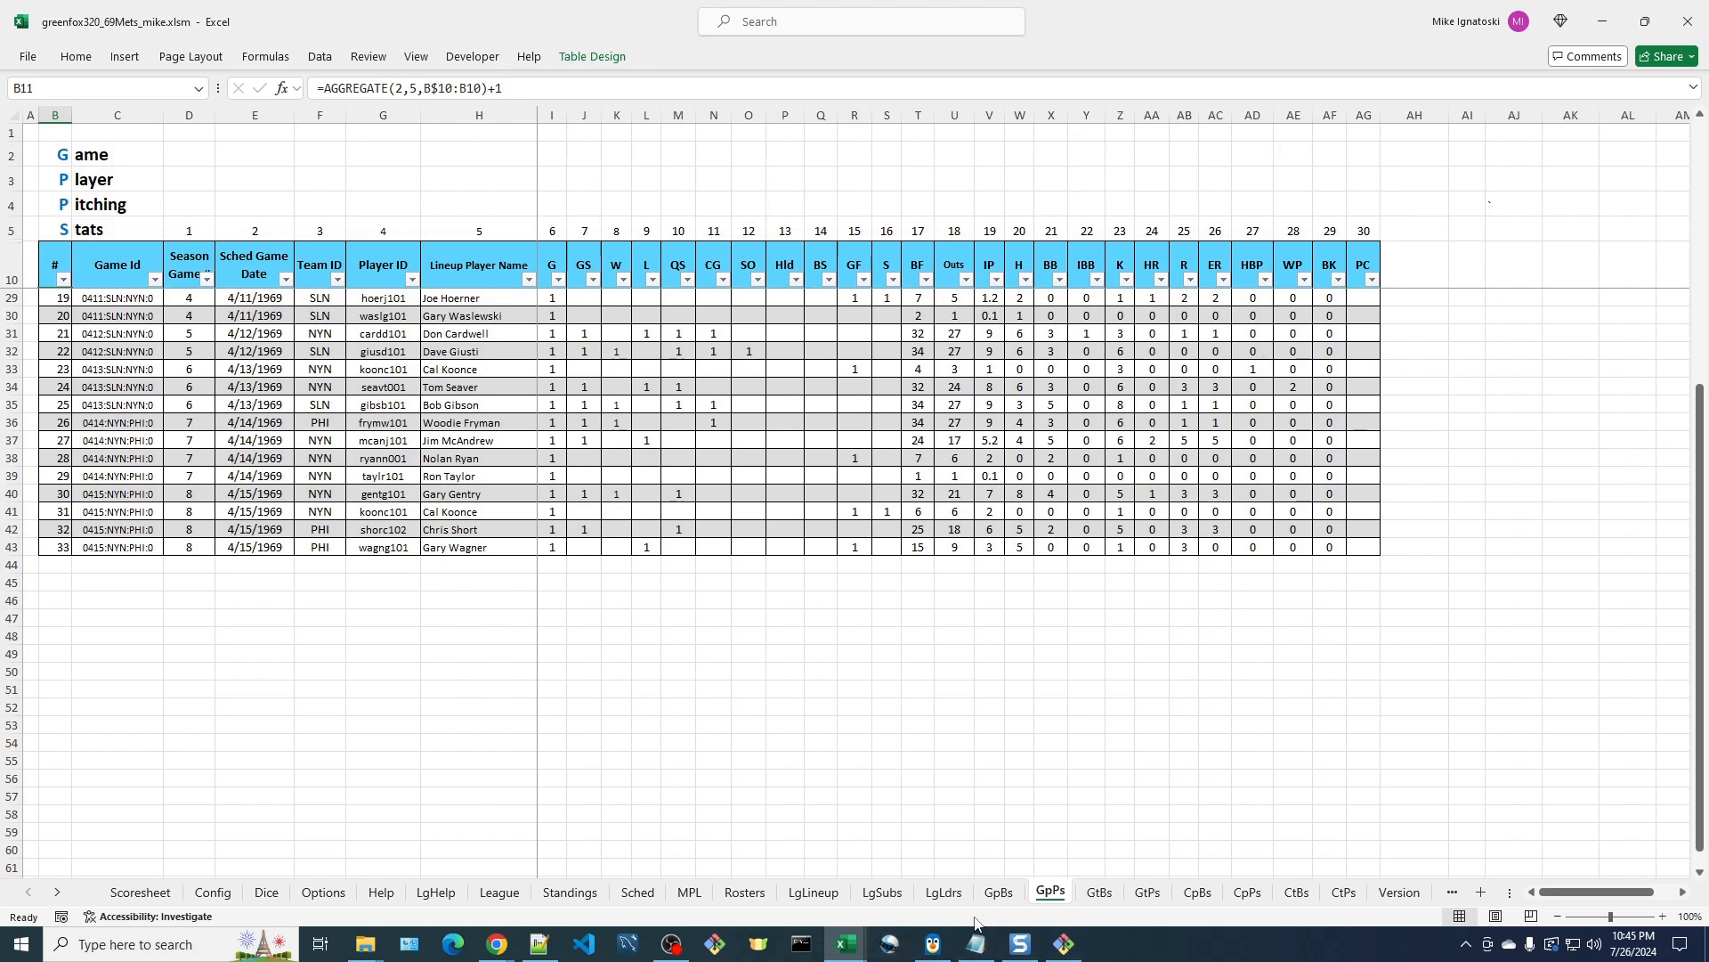
Check the per-game team stats on GtBs and GtPs and recompute both team batting and pitching stats
{"action": "left_click", "coordinate": [1102, 893]}
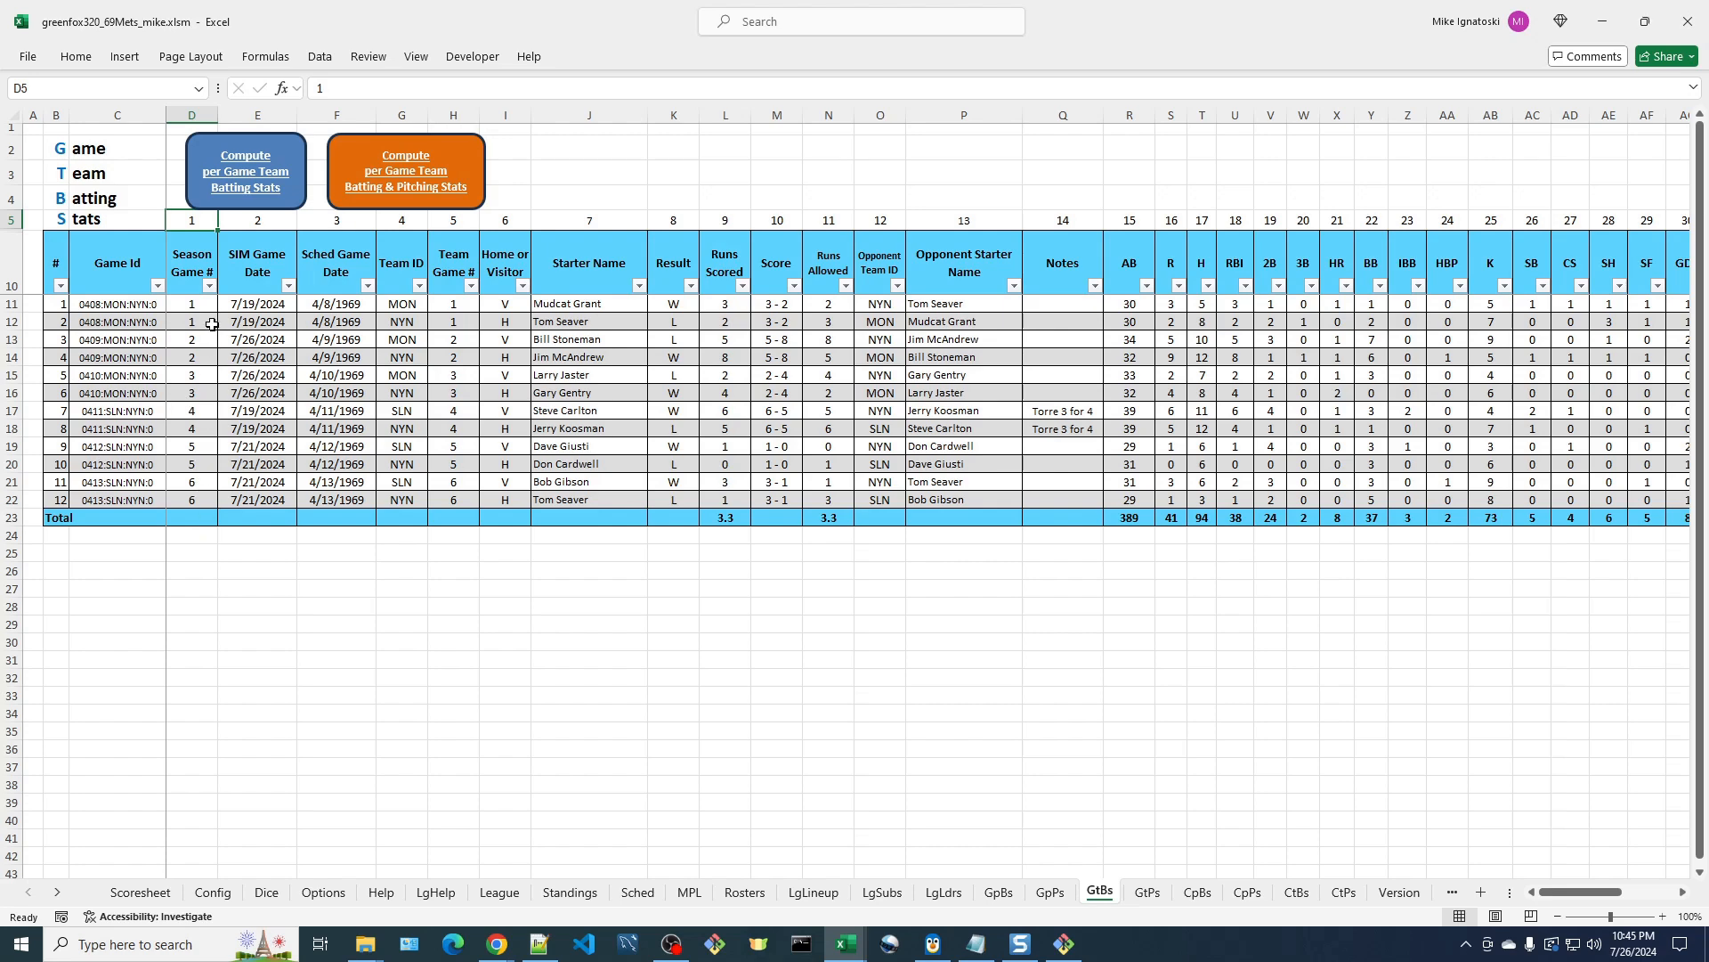
{"action": "left_click", "coordinate": [1148, 892]}
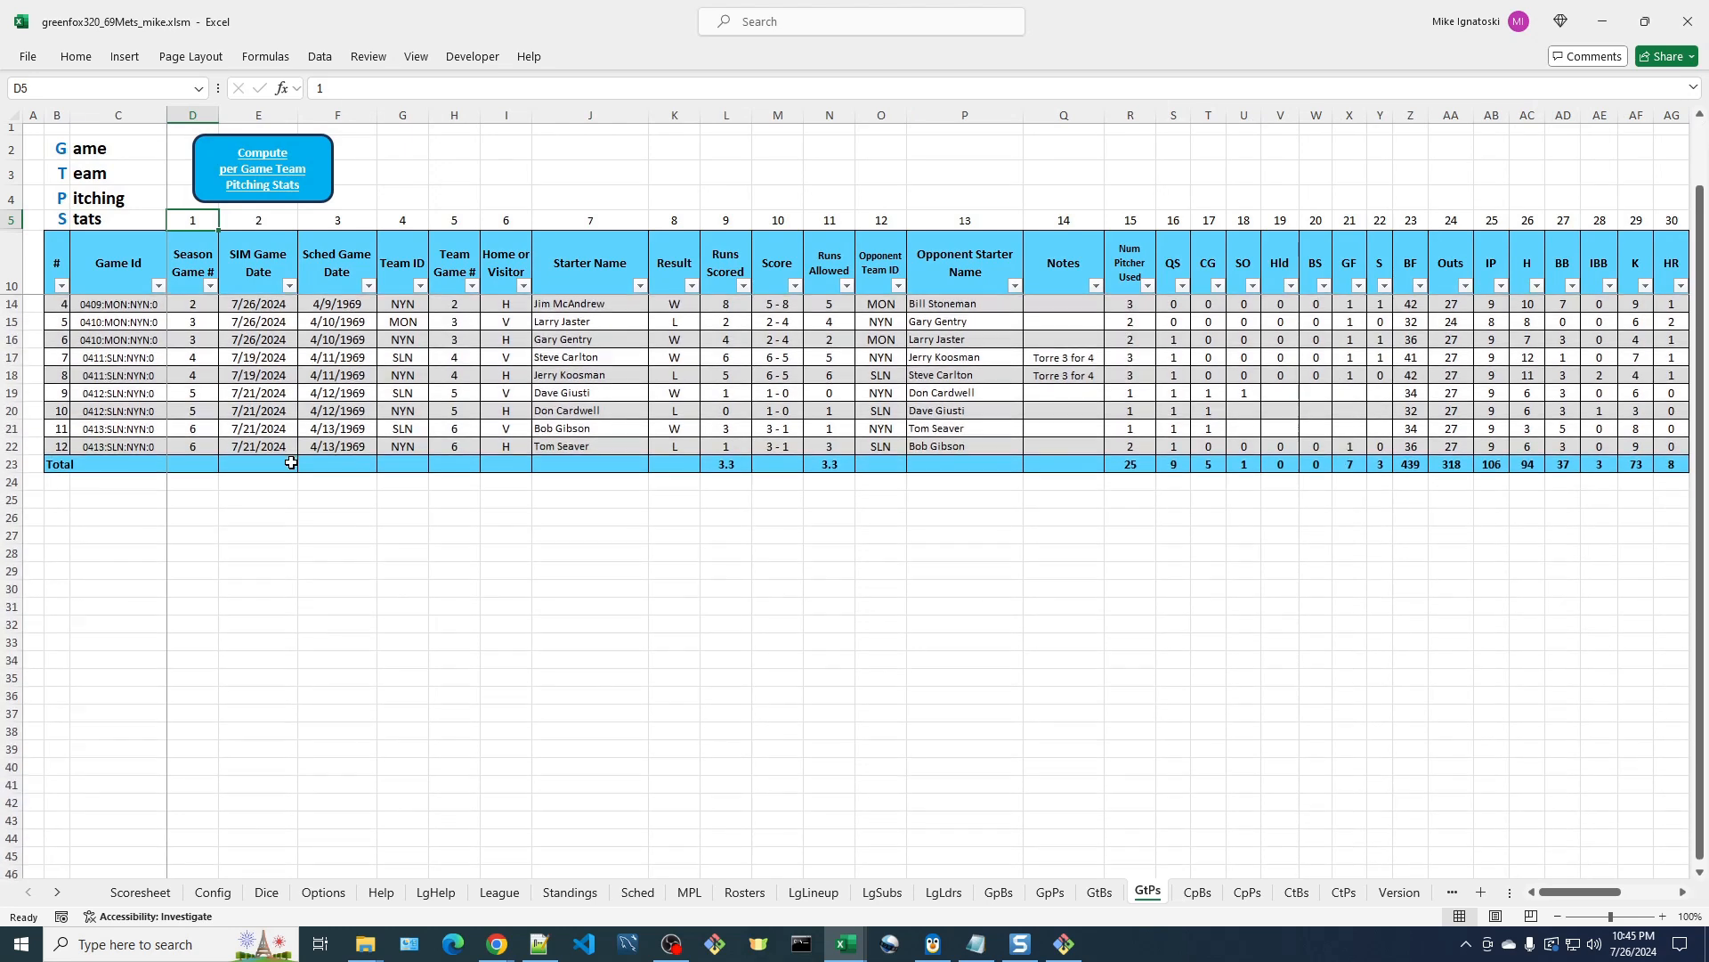
{"action": "left_click", "coordinate": [1107, 898]}
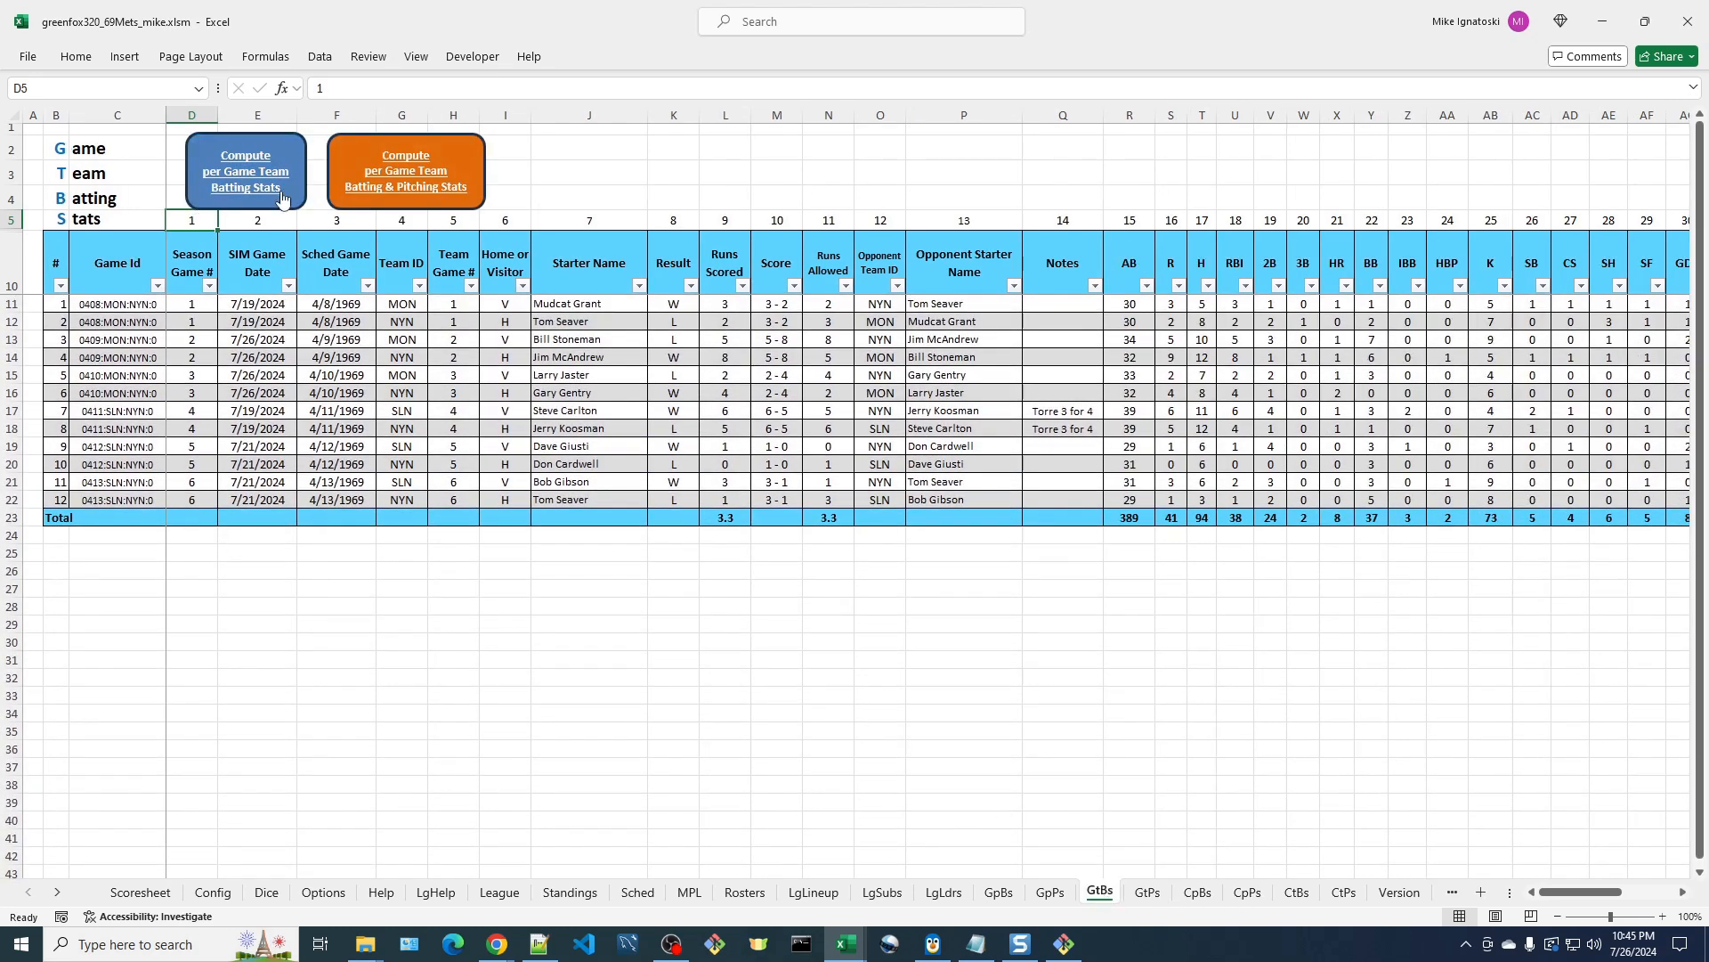
{"action": "left_click", "coordinate": [416, 181]}
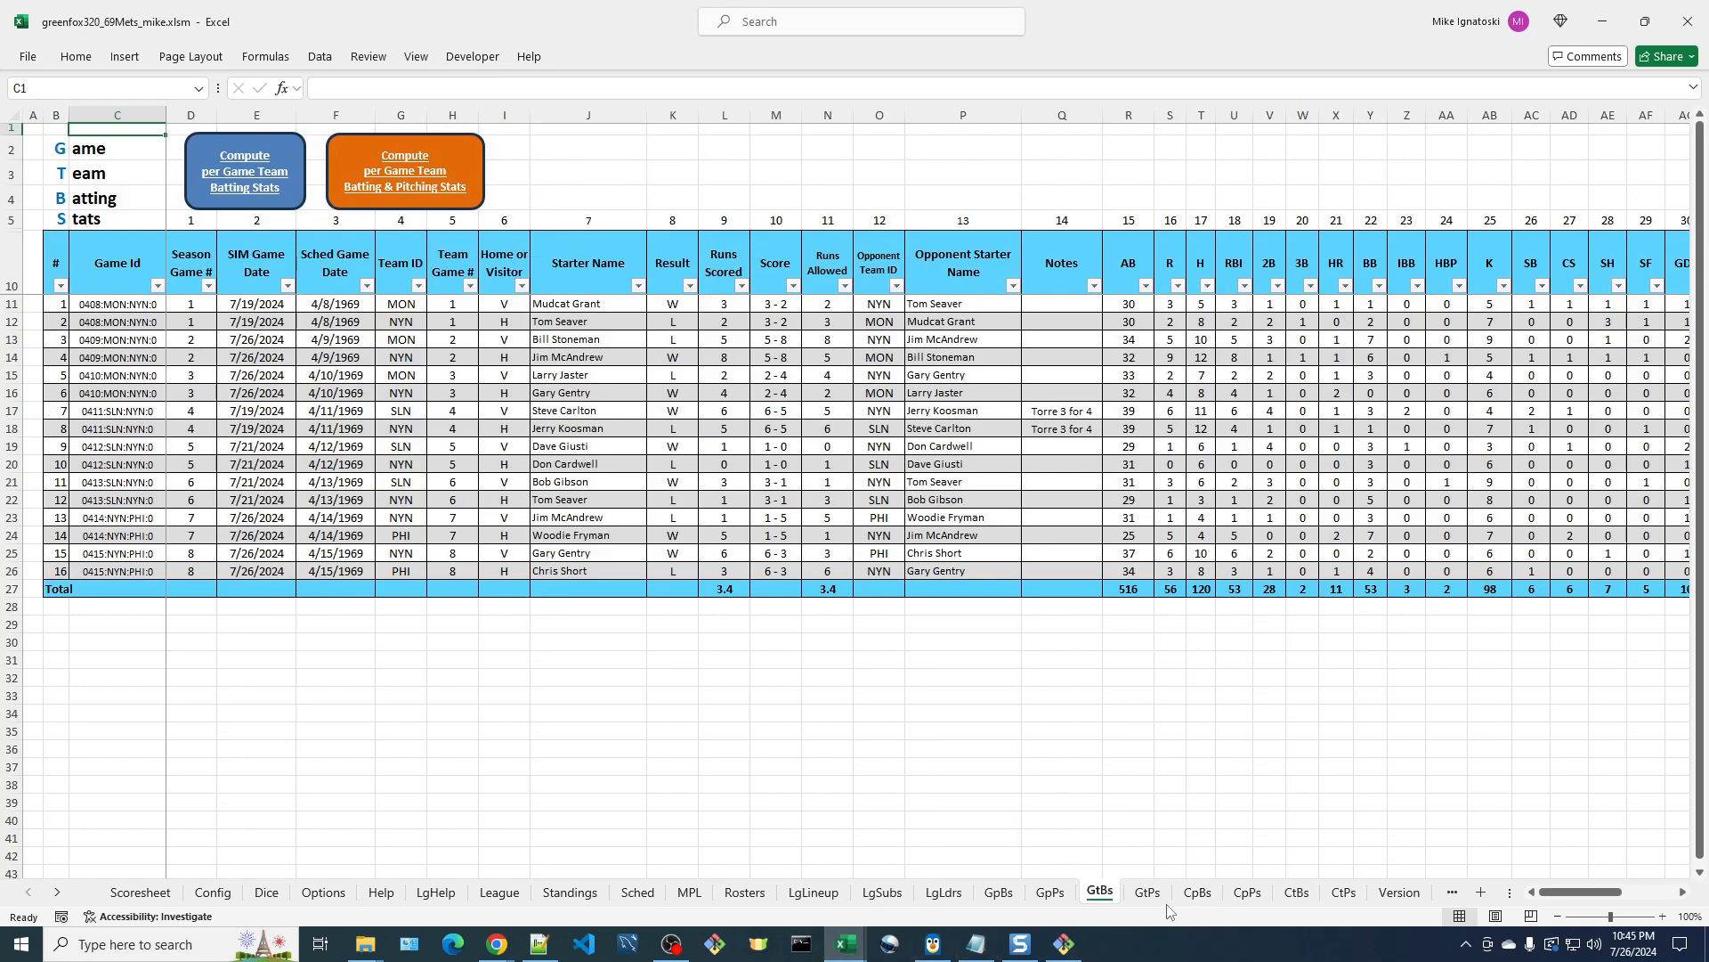
Compute all cumulative player and team stats from the CpBs sheet, declining to compute the league leaders
{"action": "left_click", "coordinate": [1196, 893]}
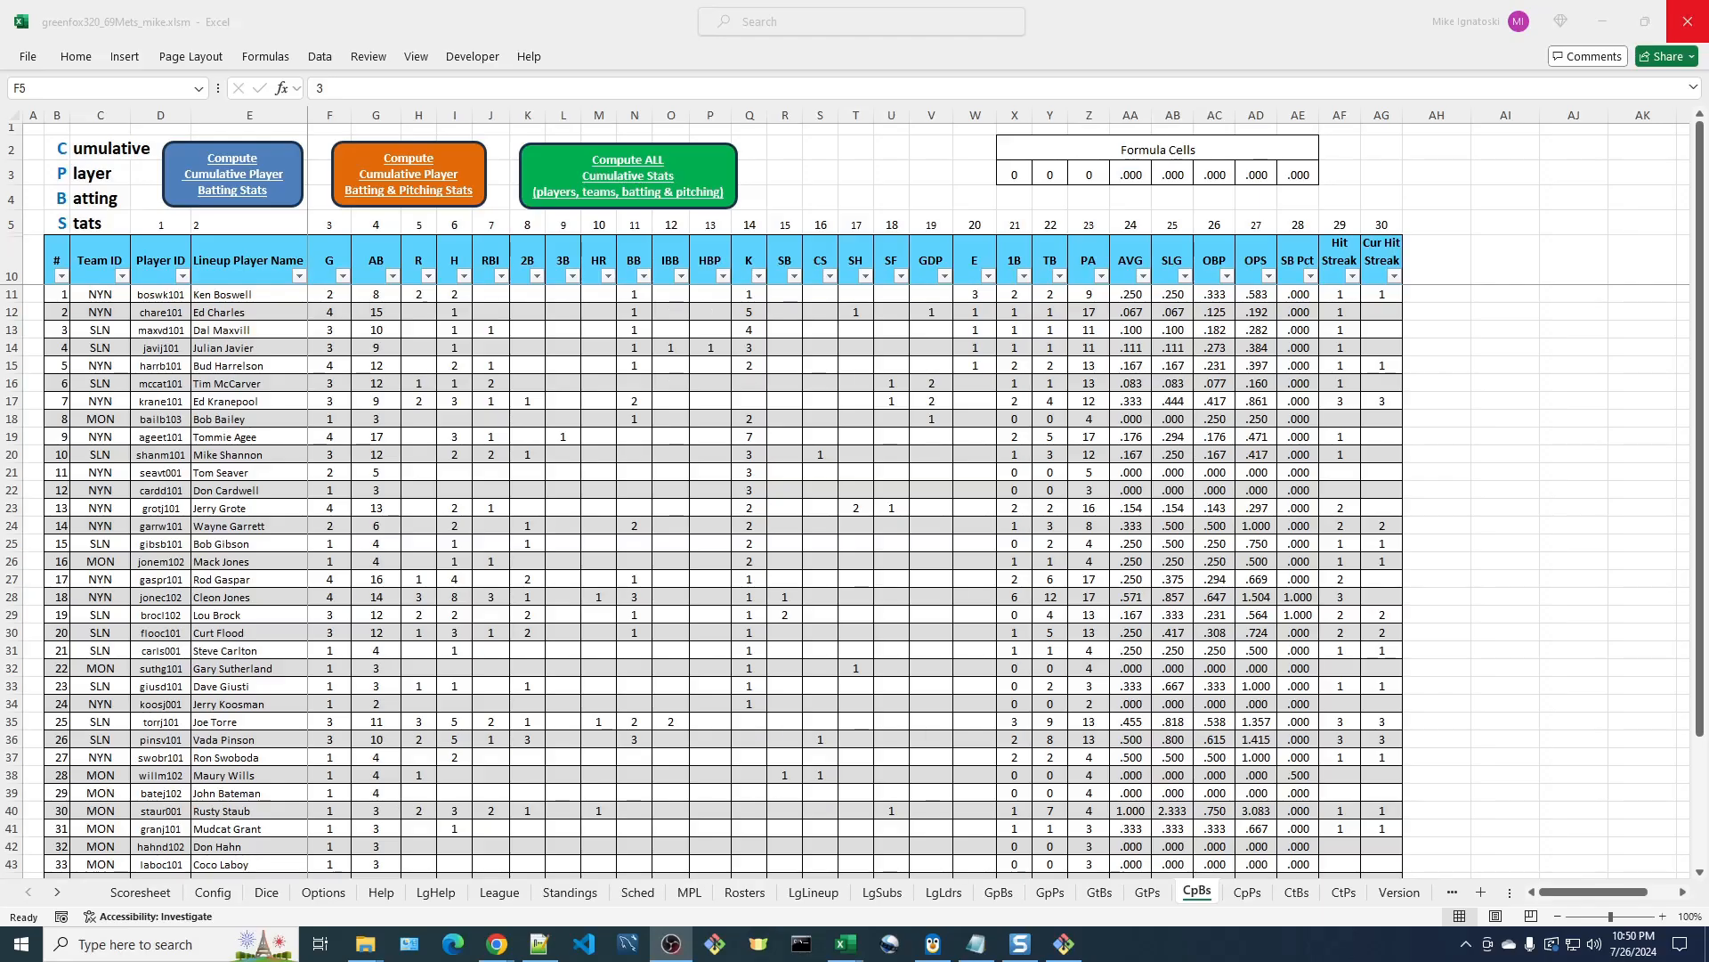
{"action": "left_click", "coordinate": [636, 190]}
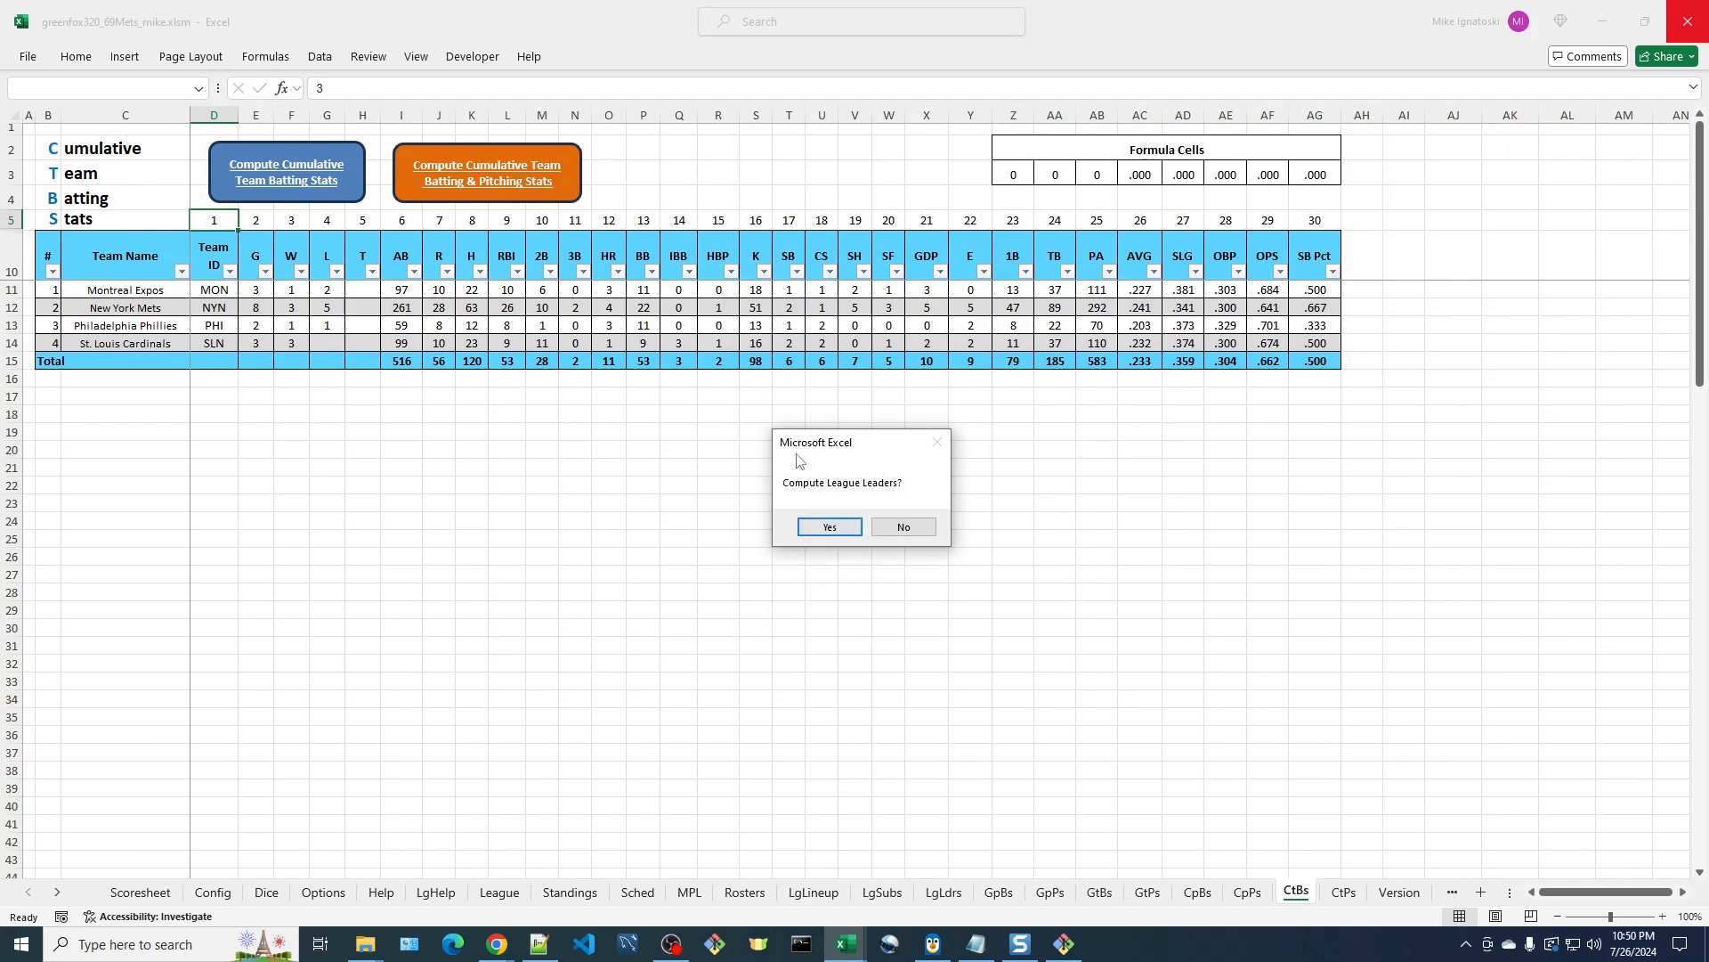
{"action": "left_click", "coordinate": [917, 529]}
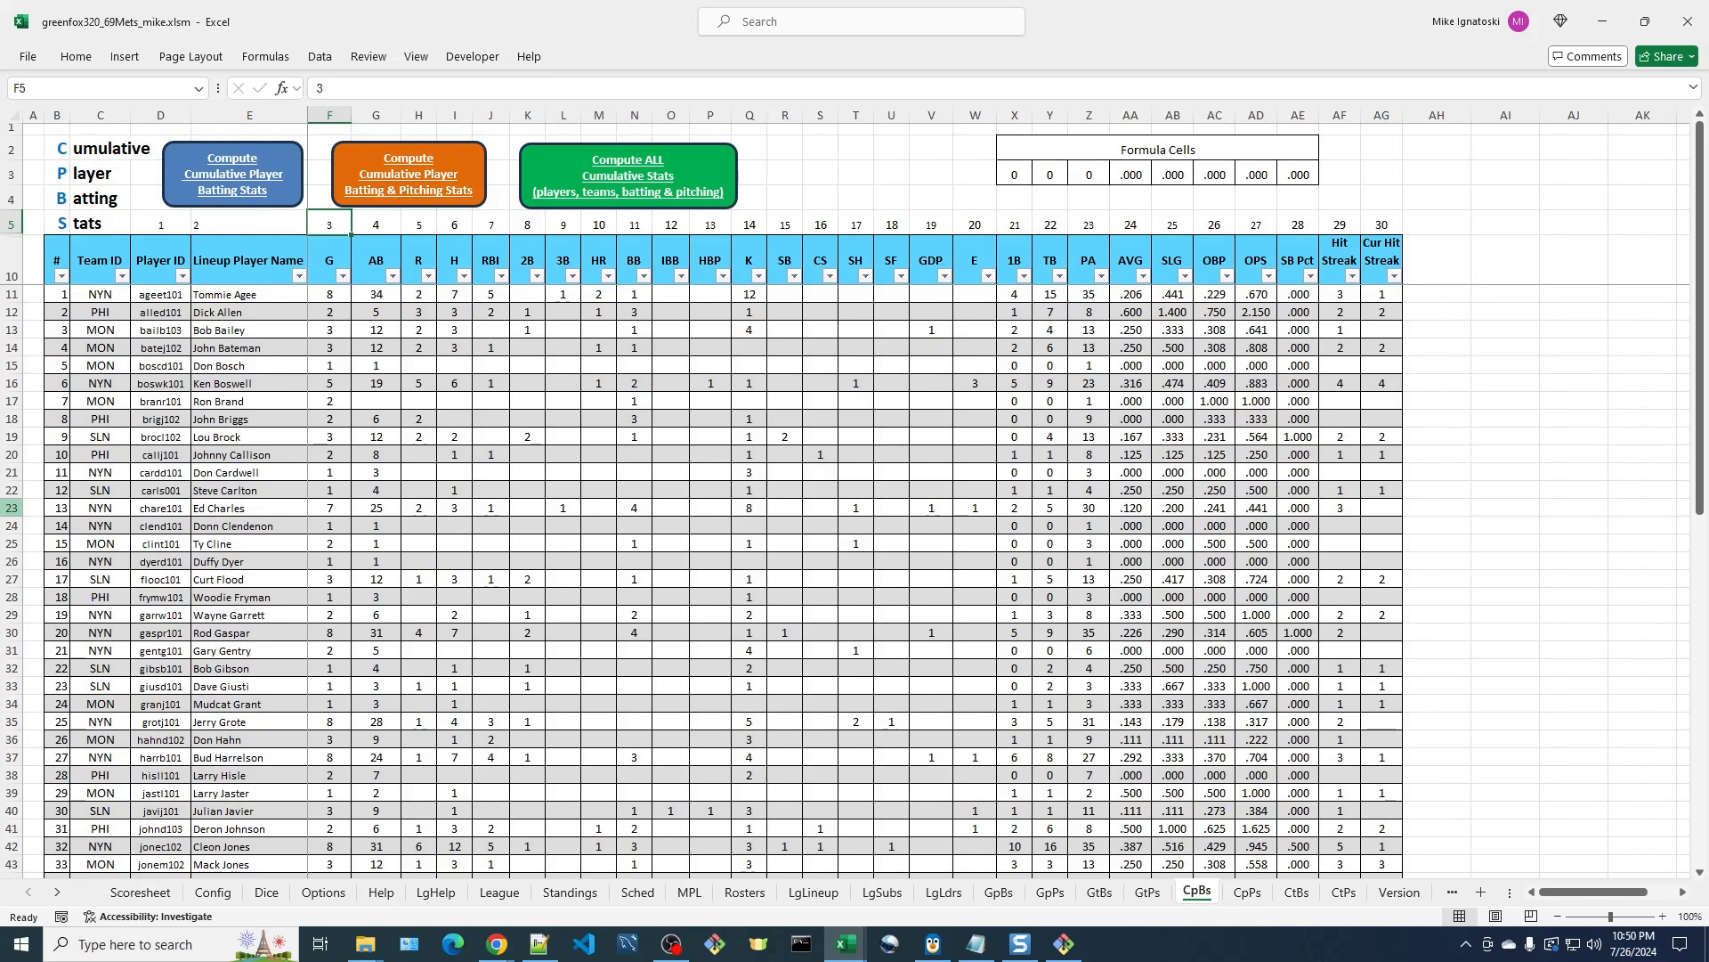
Filter the cumulative player batting stats to team NYN and check the team stats on CtBs and CtPs
{"action": "left_click", "coordinate": [122, 276]}
{"action": "left_click", "coordinate": [54, 511]}
{"action": "left_click", "coordinate": [53, 542]}
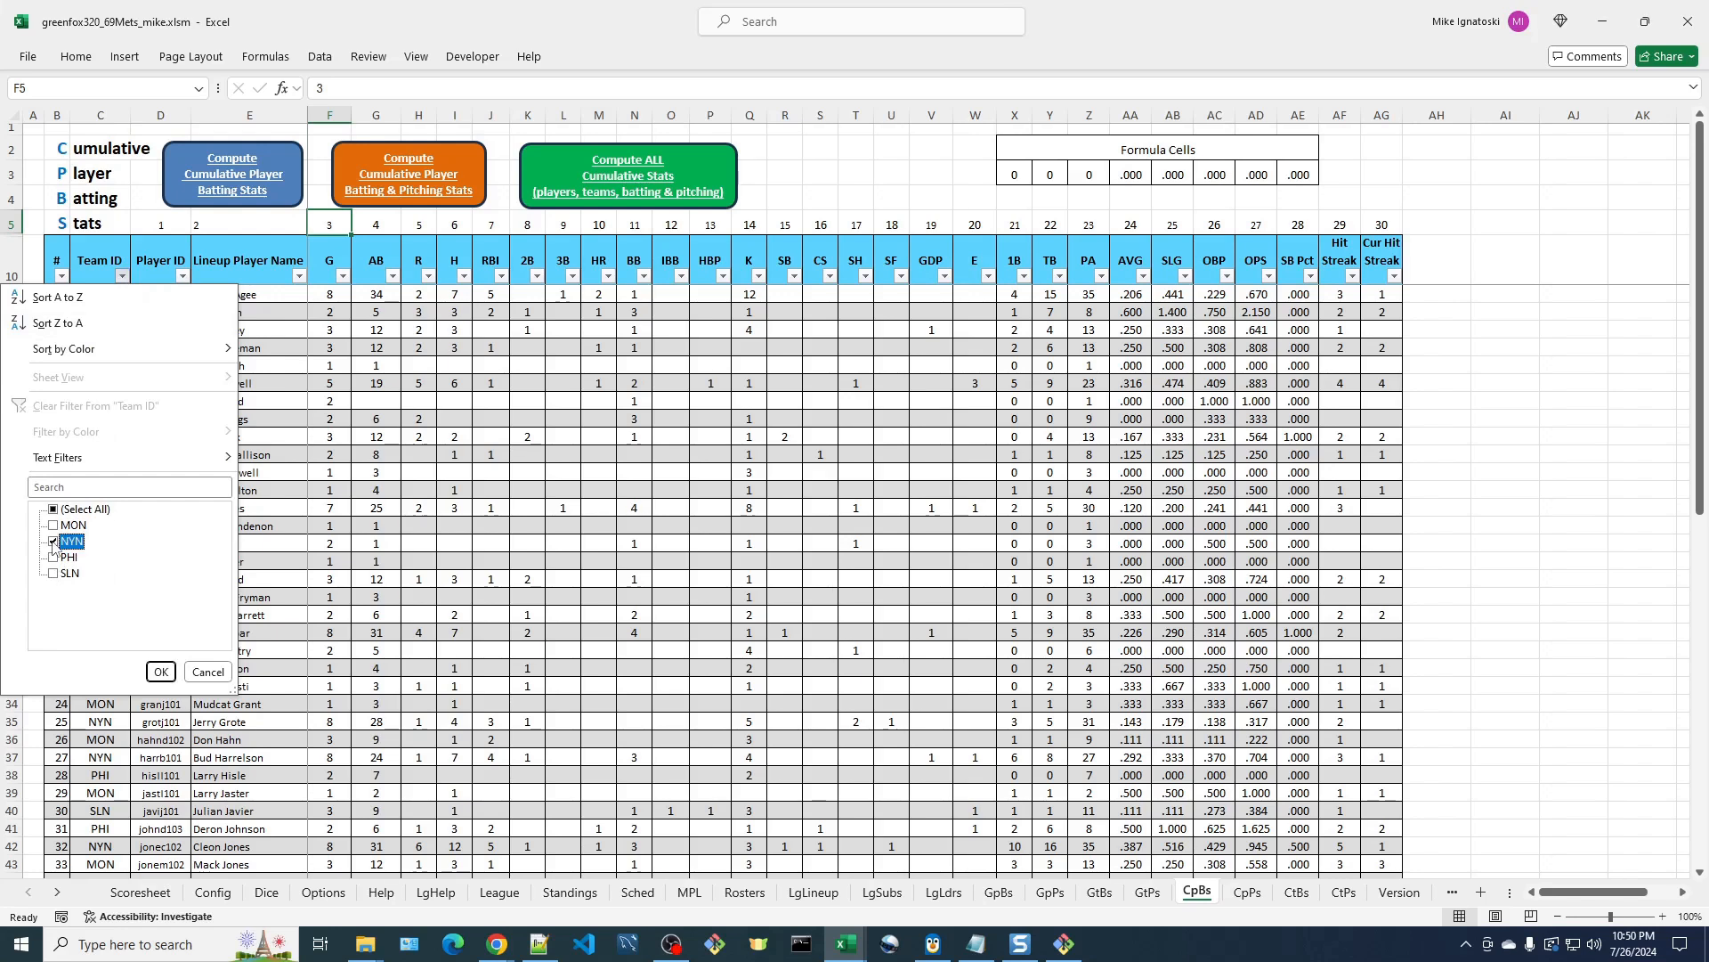
{"action": "left_click", "coordinate": [160, 672]}
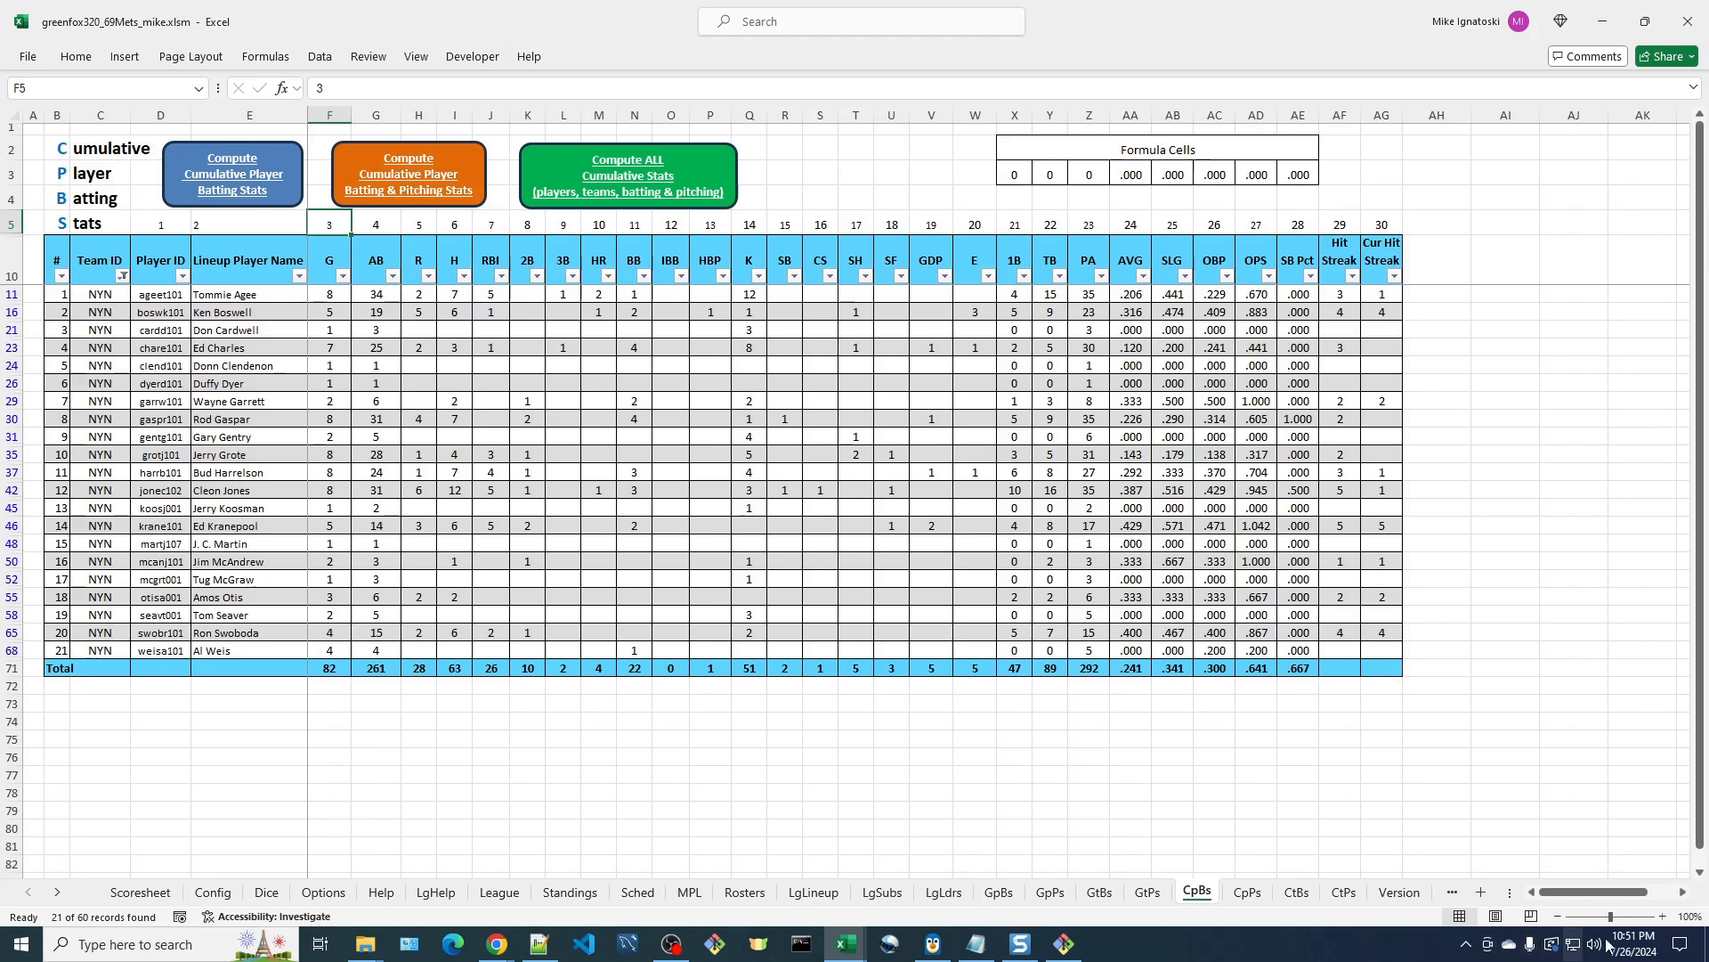
{"action": "left_click", "coordinate": [1297, 893]}
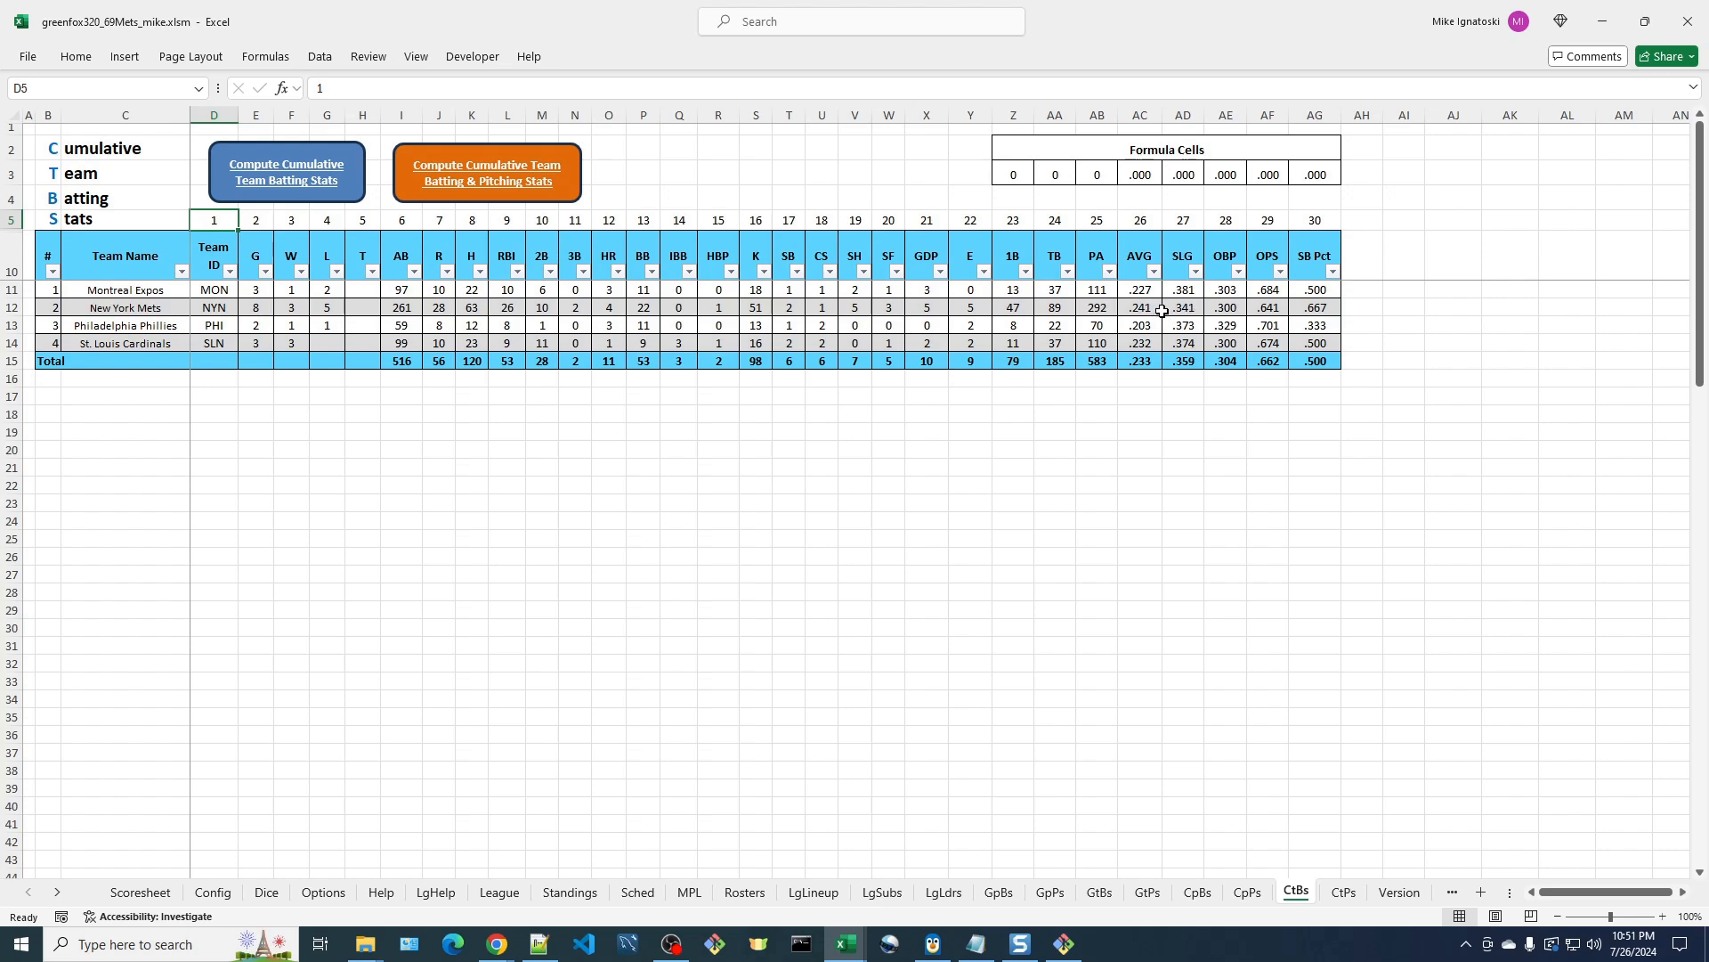
{"action": "left_click", "coordinate": [1345, 893]}
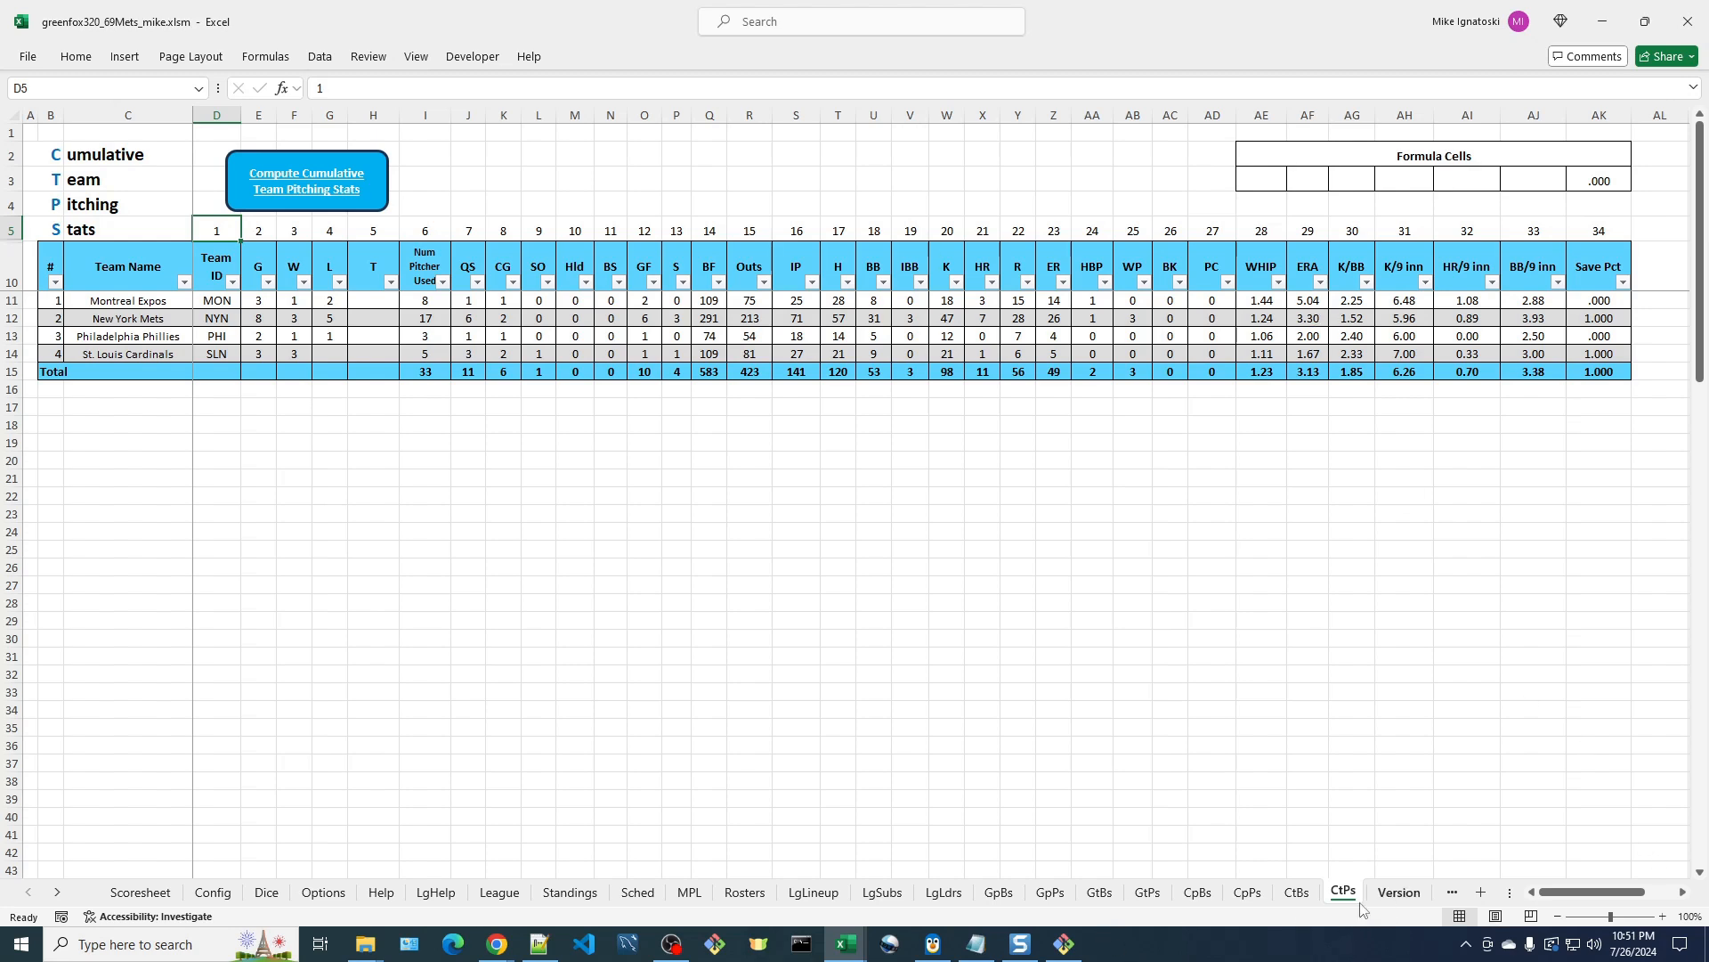
Recompute the league leaders on the LgLdrs sheet
{"action": "left_click", "coordinate": [945, 893]}
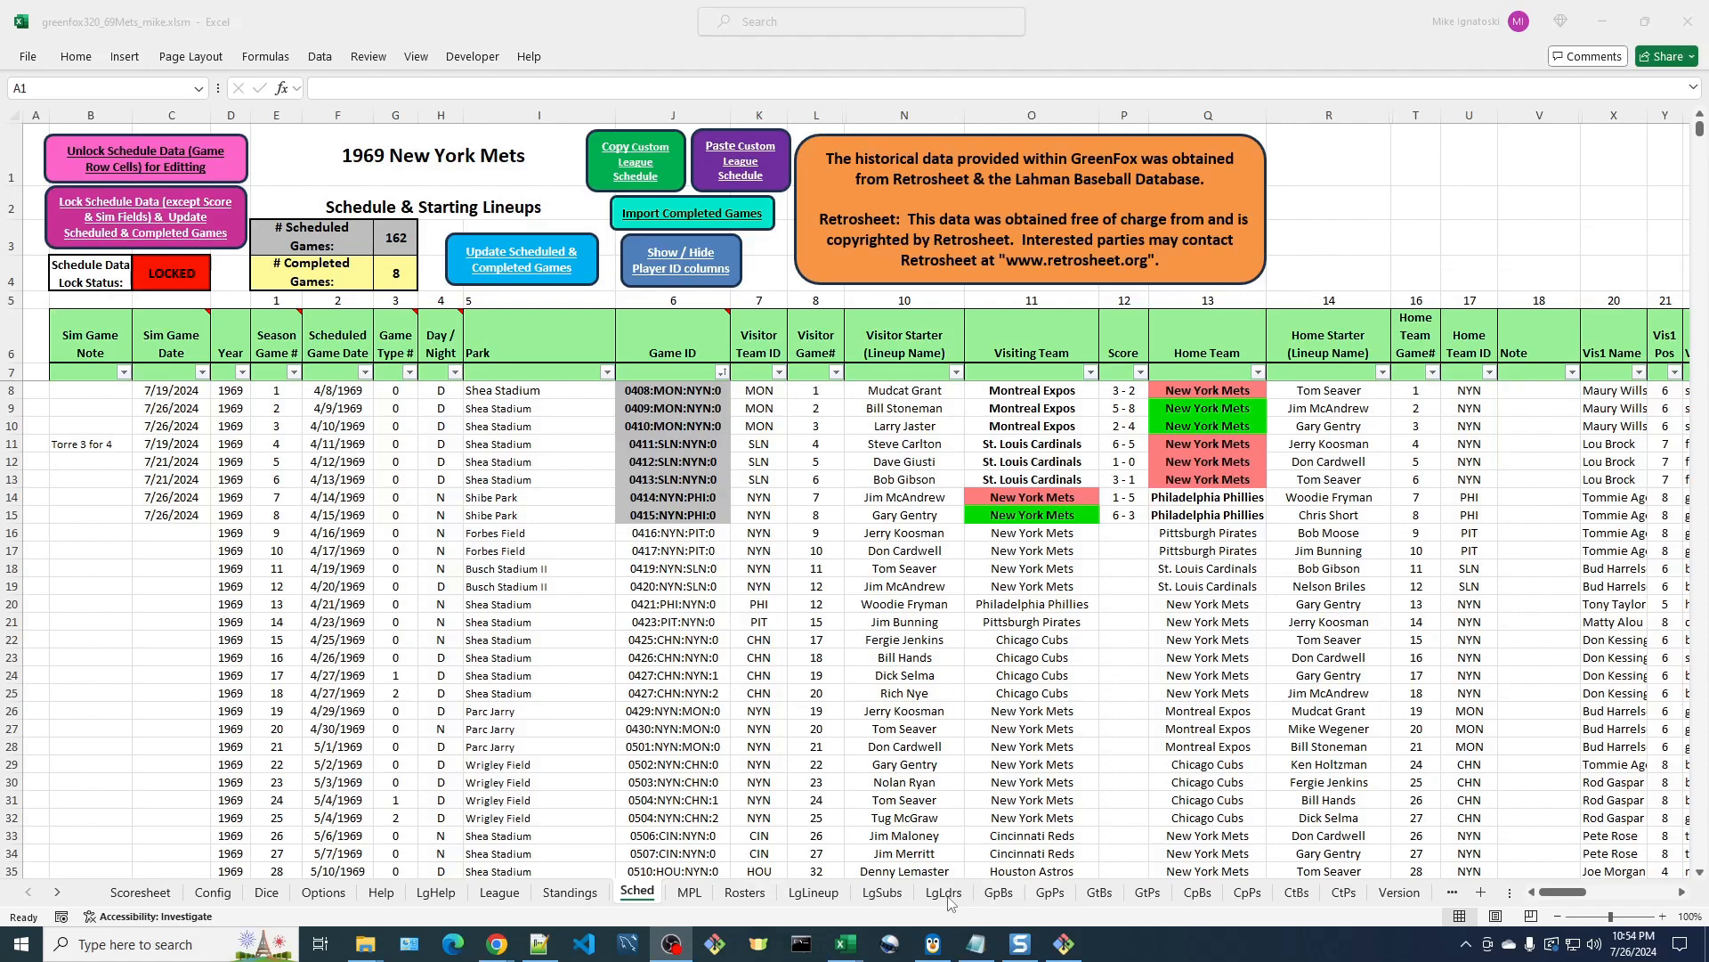
{"action": "left_click", "coordinate": [942, 893]}
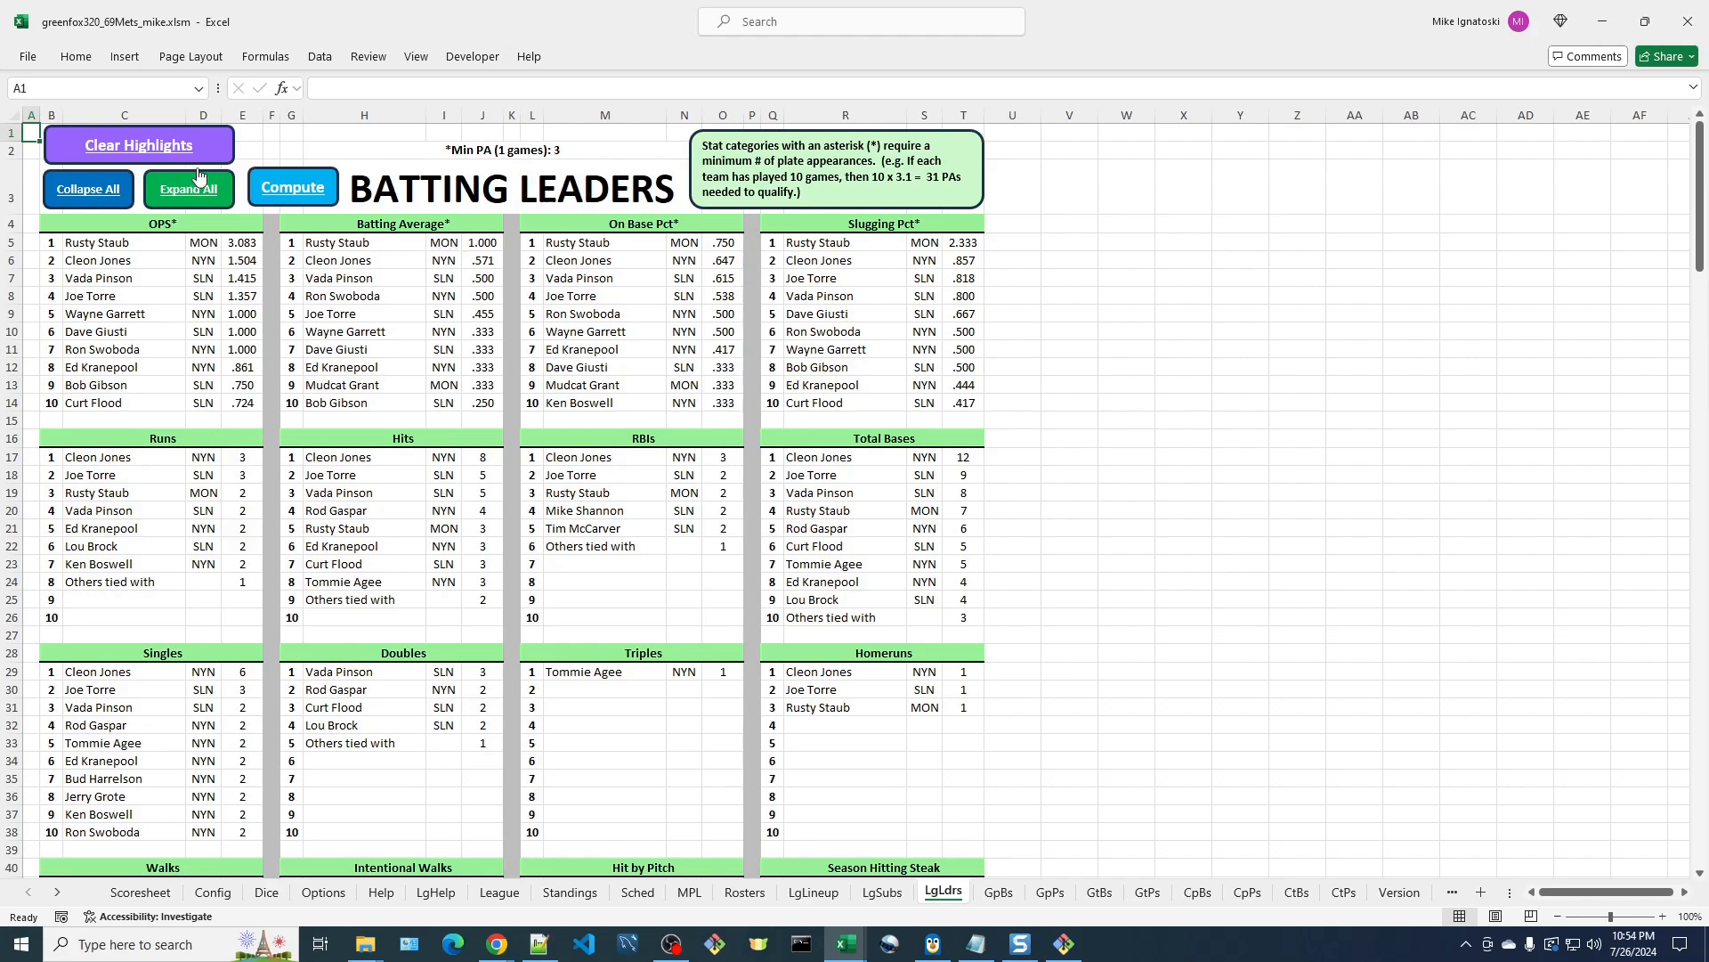
{"action": "left_click", "coordinate": [303, 193]}
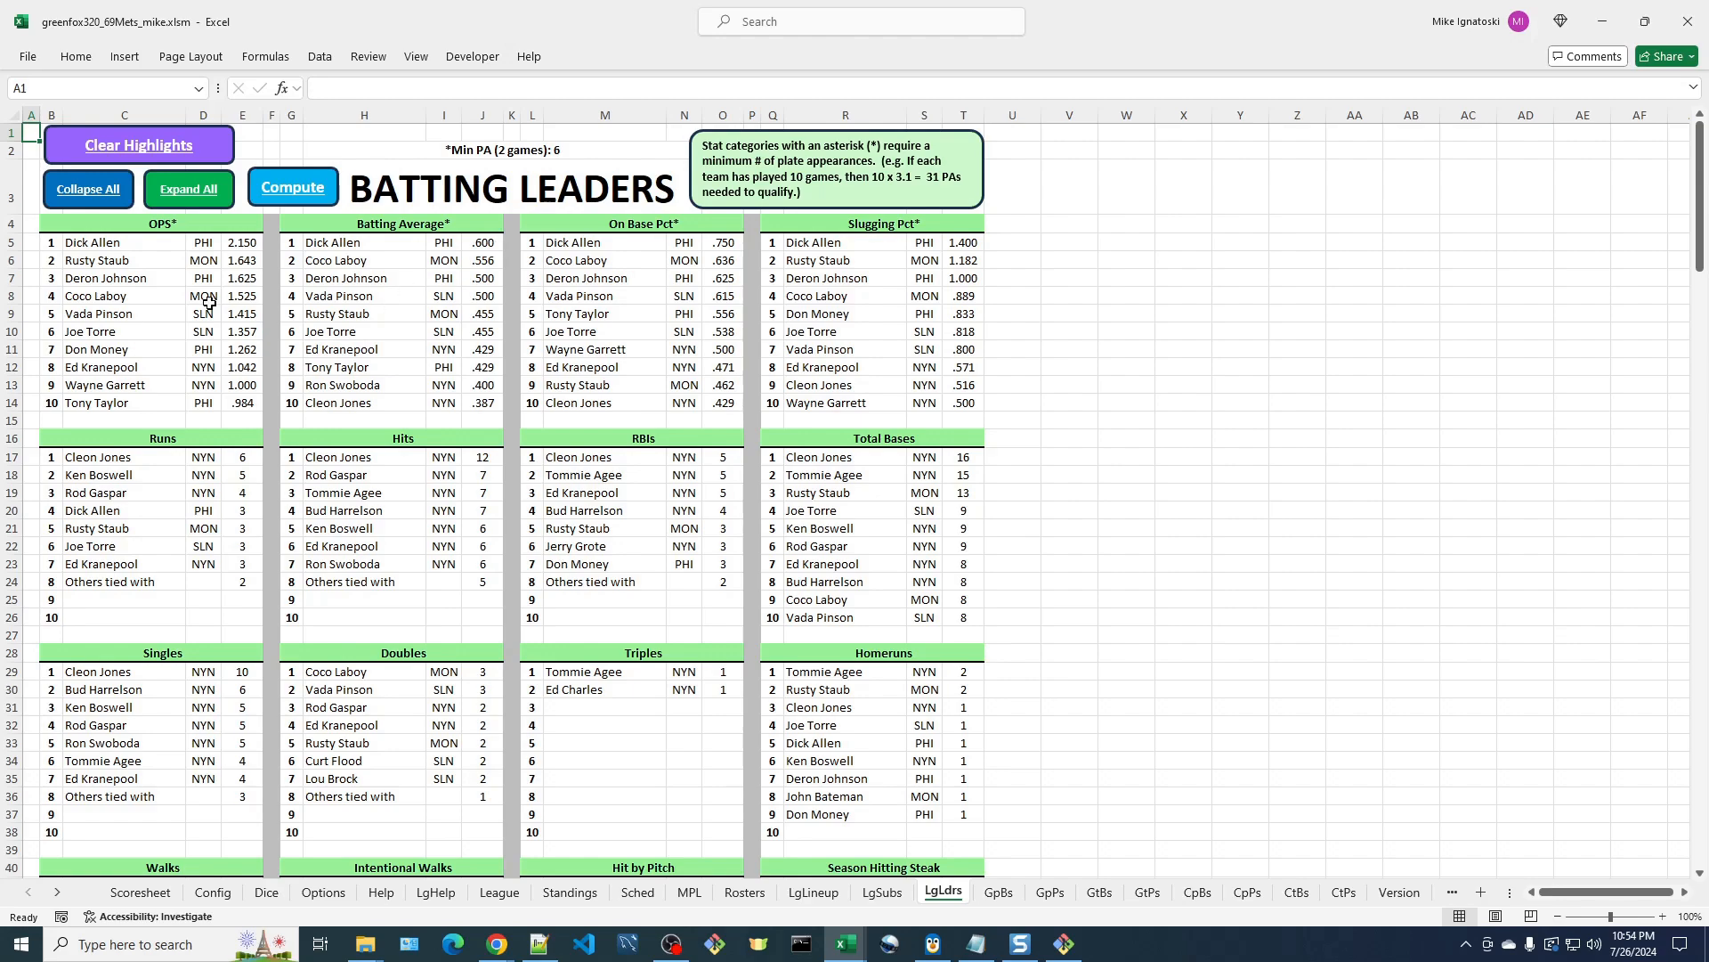
Review the recomputed batting leader categories on the LgLdrs sheet
{"action": "scroll", "coordinate": [623, 426], "scroll_direction": "down", "scroll_amount": 1}
{"action": "scroll", "coordinate": [622, 426], "scroll_direction": "down", "scroll_amount": 1}
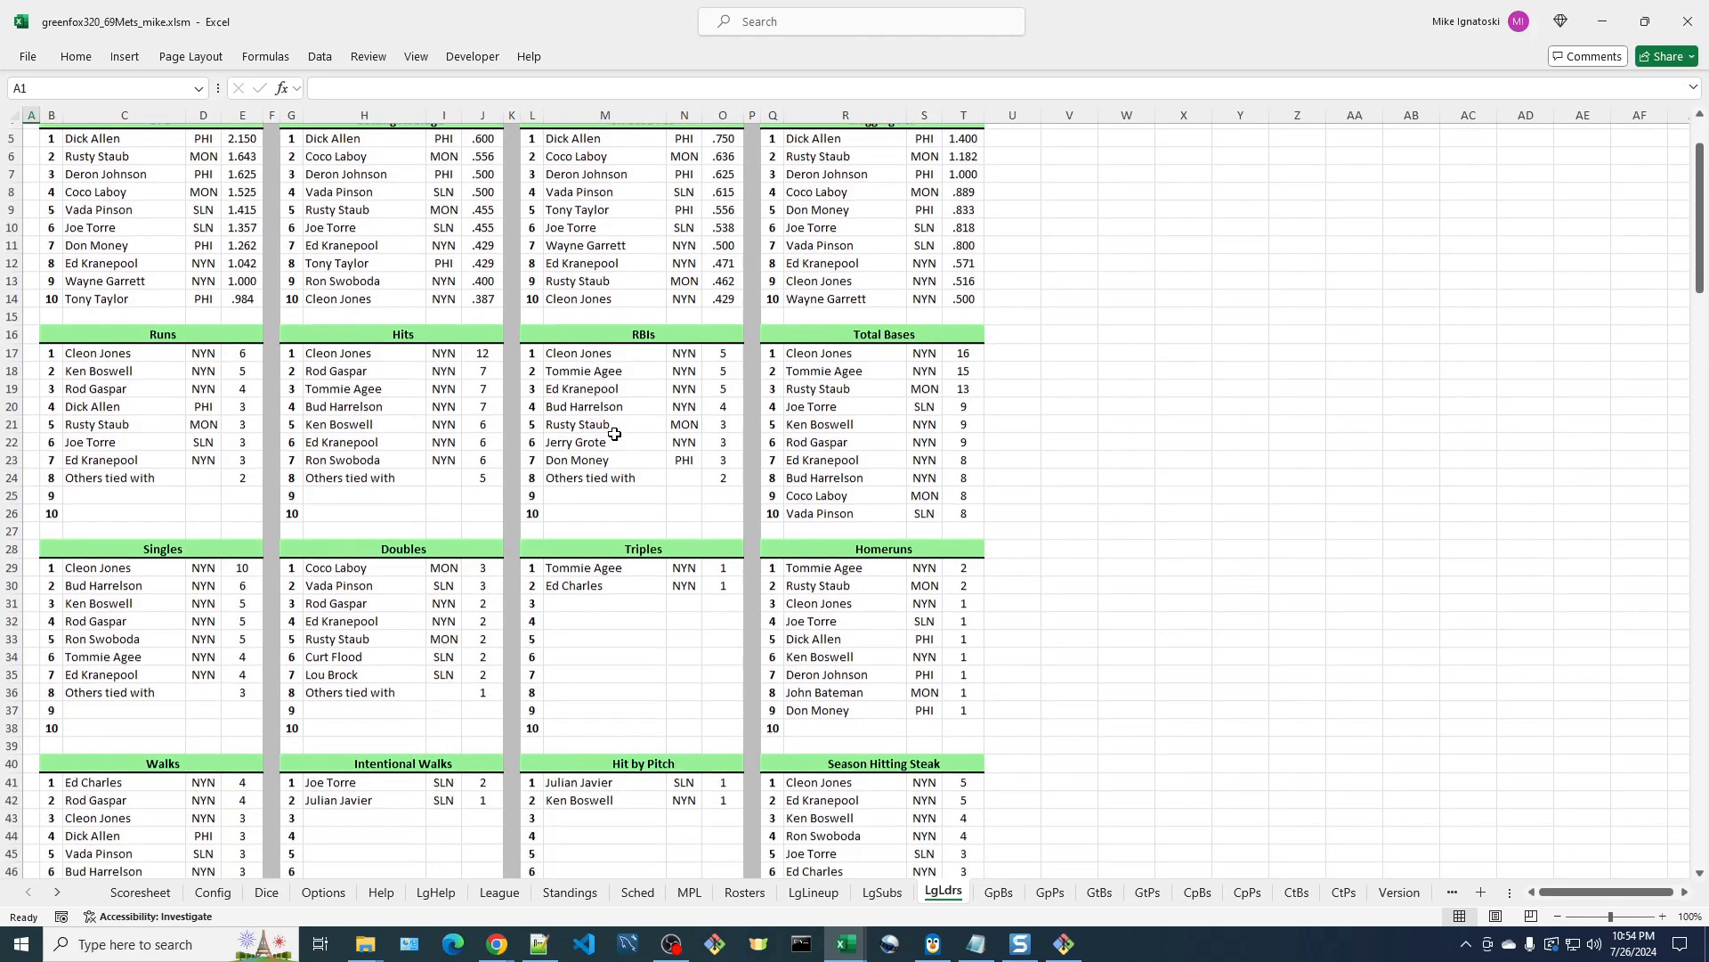
{"action": "scroll", "coordinate": [614, 433], "scroll_direction": "up", "scroll_amount": 2}
{"action": "scroll", "coordinate": [614, 433], "scroll_direction": "down", "scroll_amount": 1}
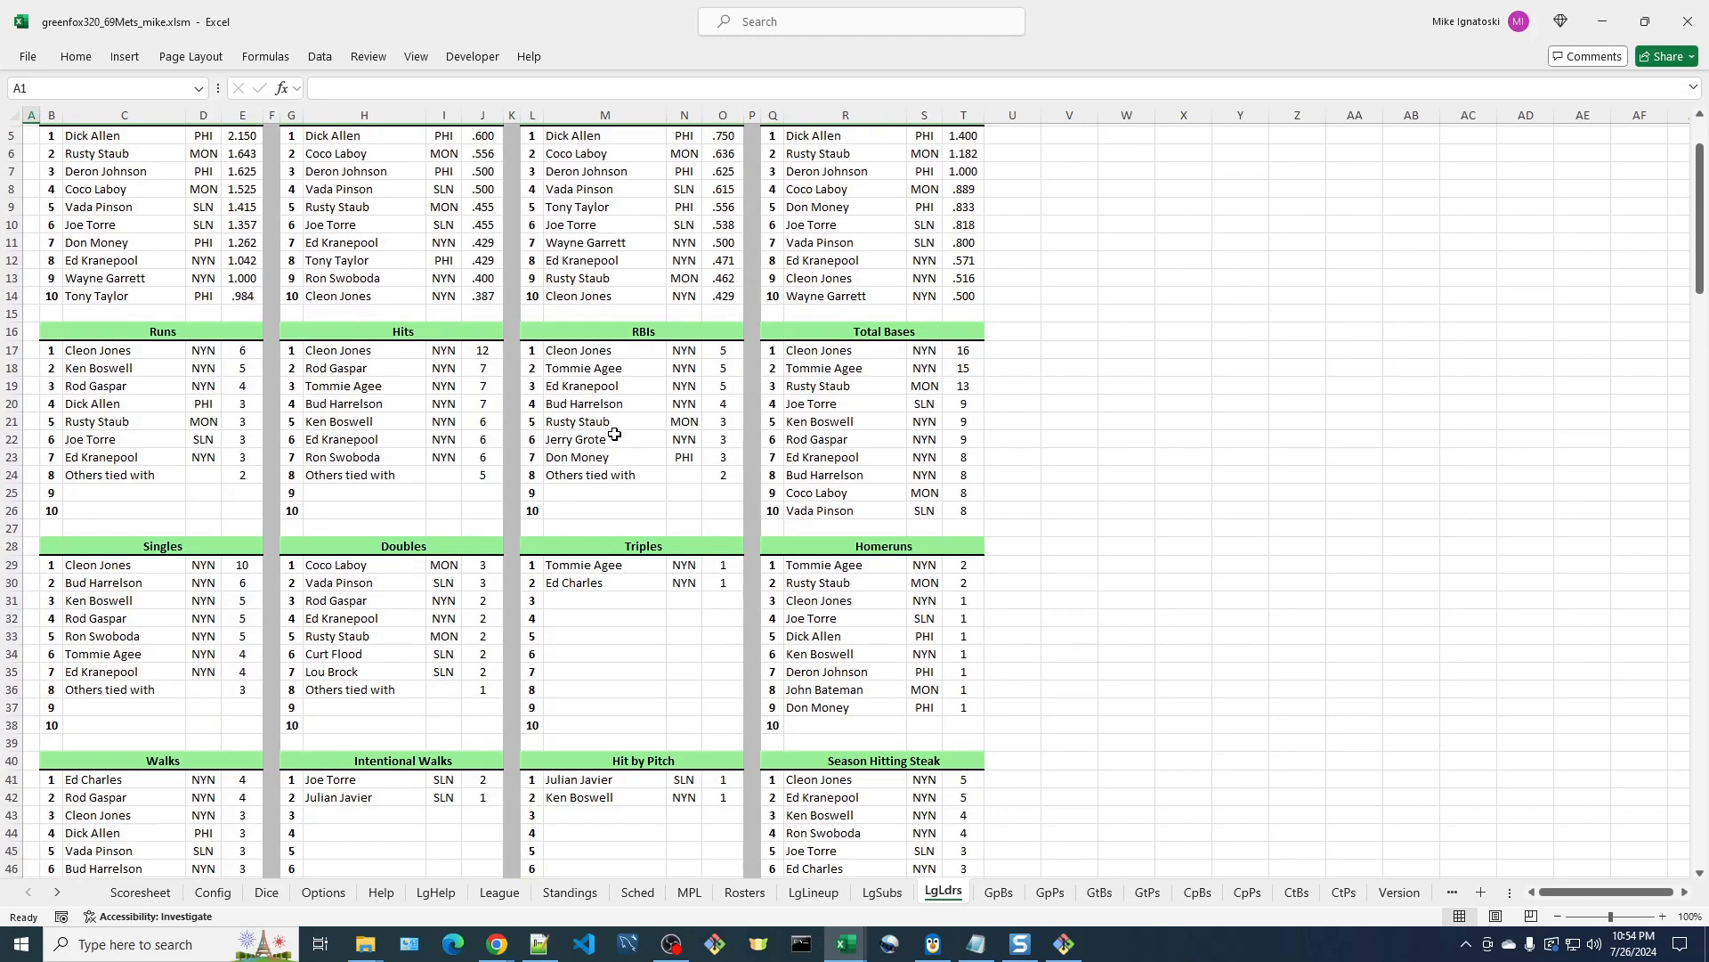
{"action": "scroll", "coordinate": [614, 434], "scroll_direction": "down", "scroll_amount": 6}
{"action": "scroll", "coordinate": [614, 433], "scroll_direction": "up", "scroll_amount": 1}
{"action": "scroll", "coordinate": [615, 433], "scroll_direction": "down", "scroll_amount": 4}
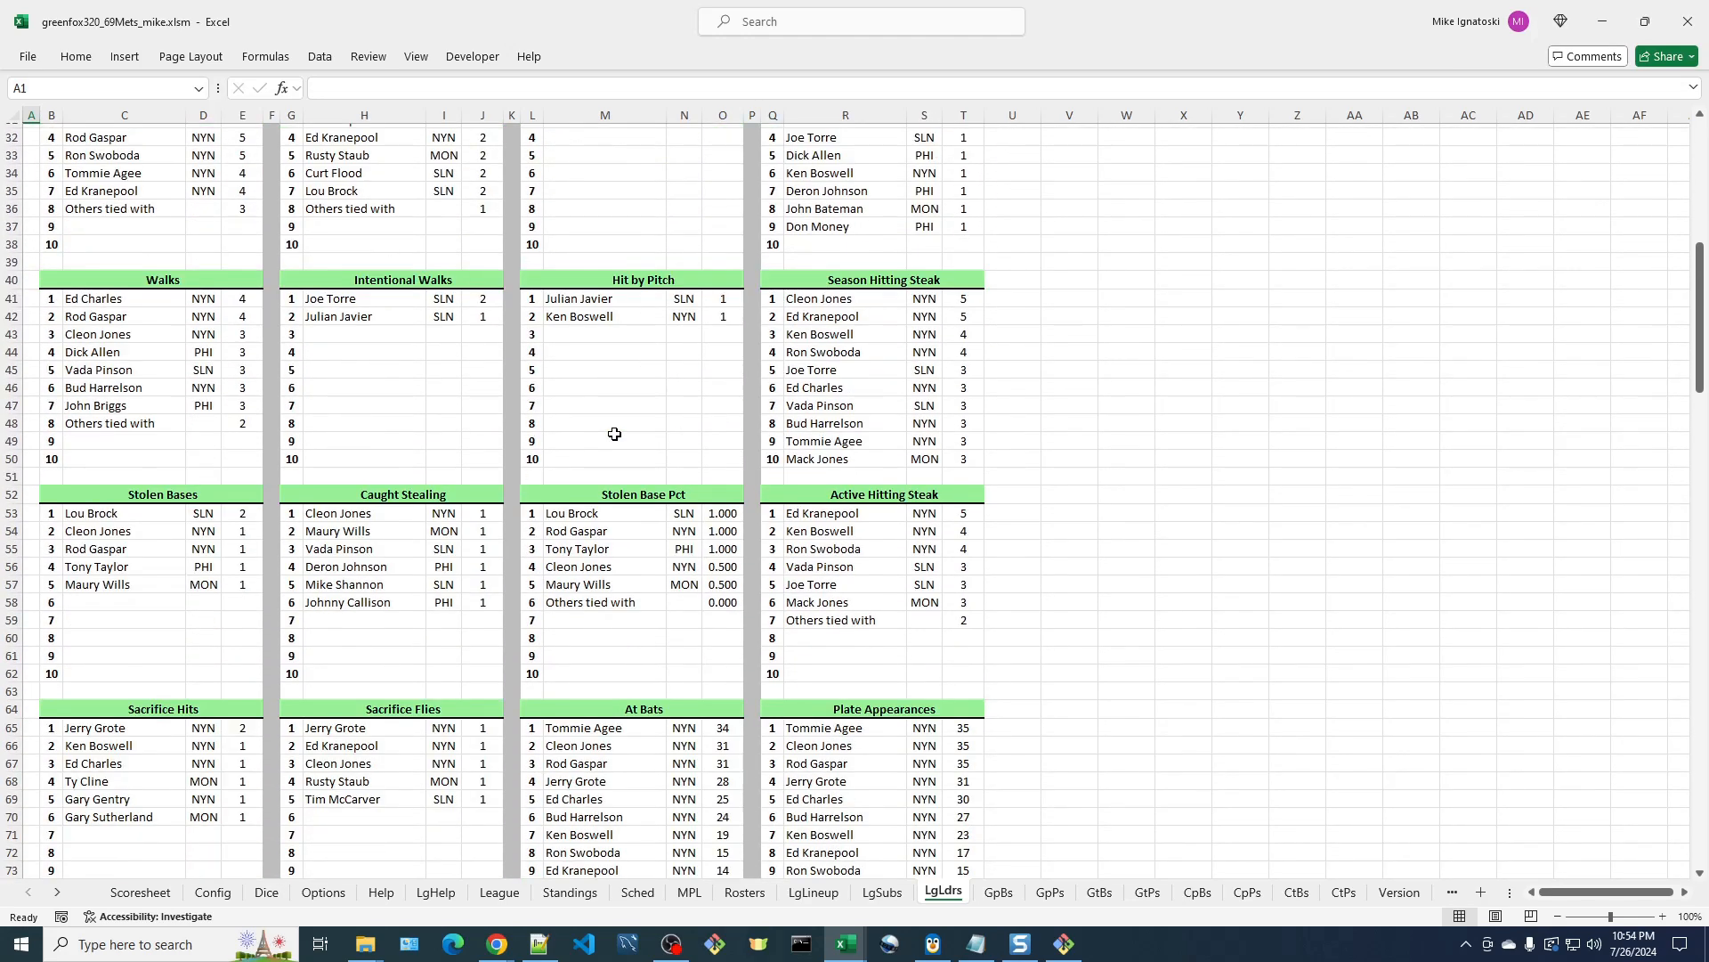
{"action": "scroll", "coordinate": [614, 434], "scroll_direction": "up", "scroll_amount": 10}
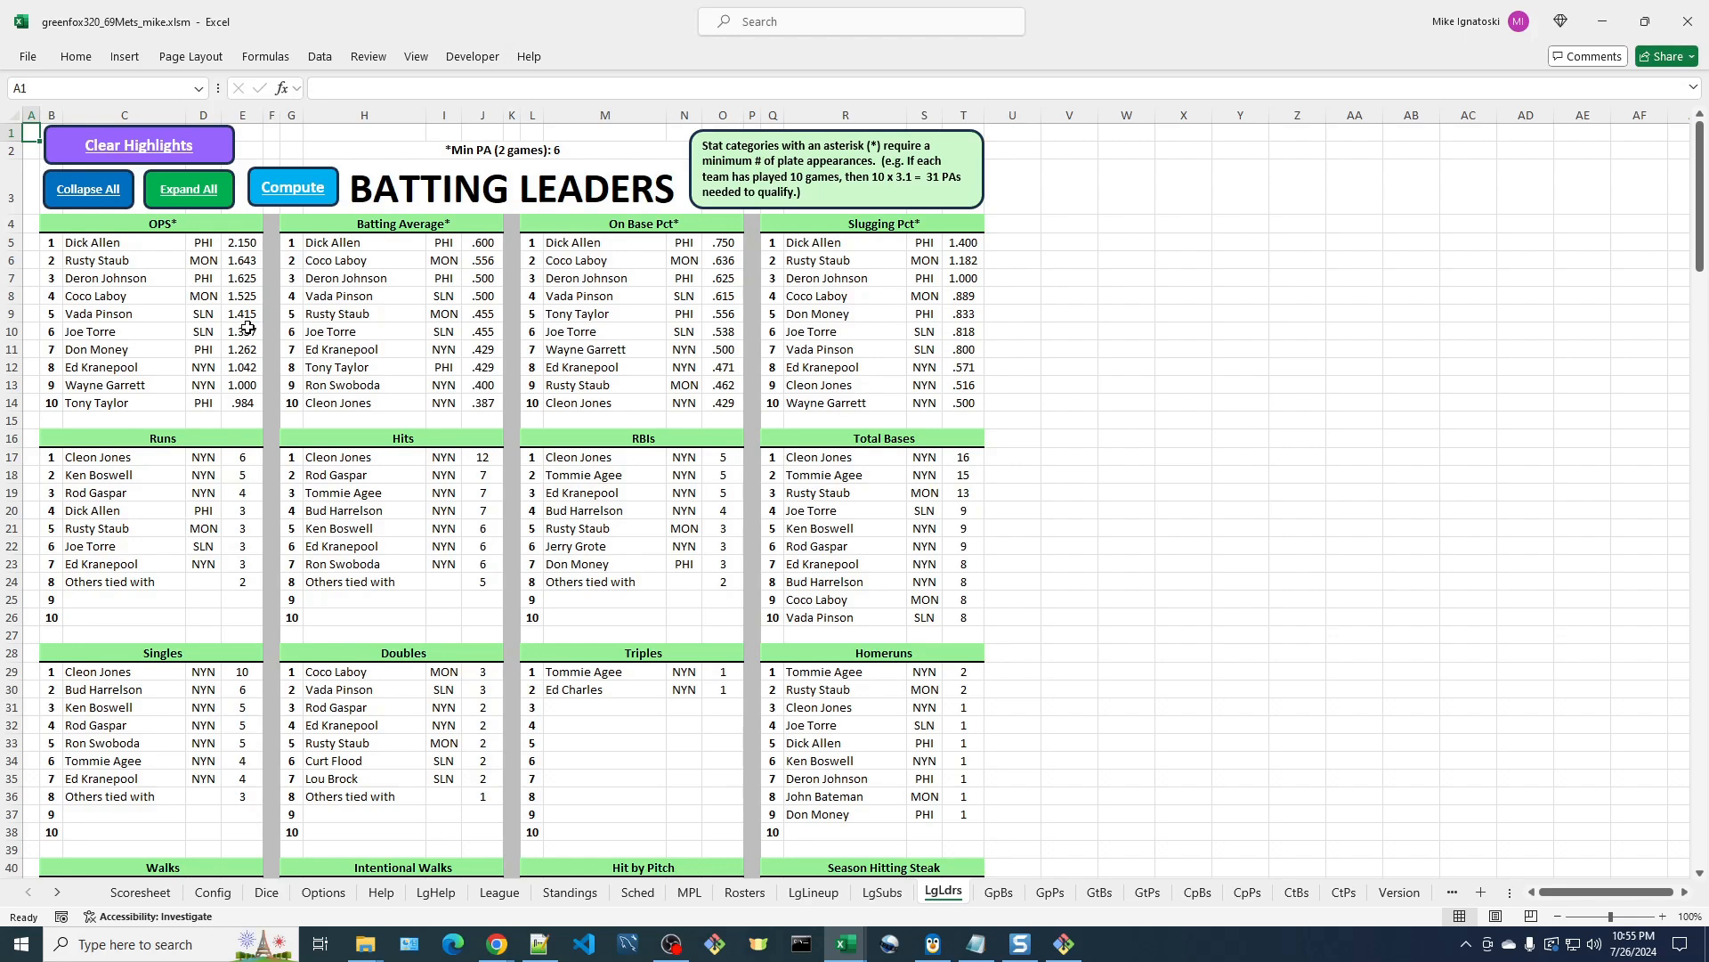
Highlight Ed Kranepool throughout the batting leaders and review the categories down to the pitching leaders
{"action": "left_click", "coordinate": [100, 368]}
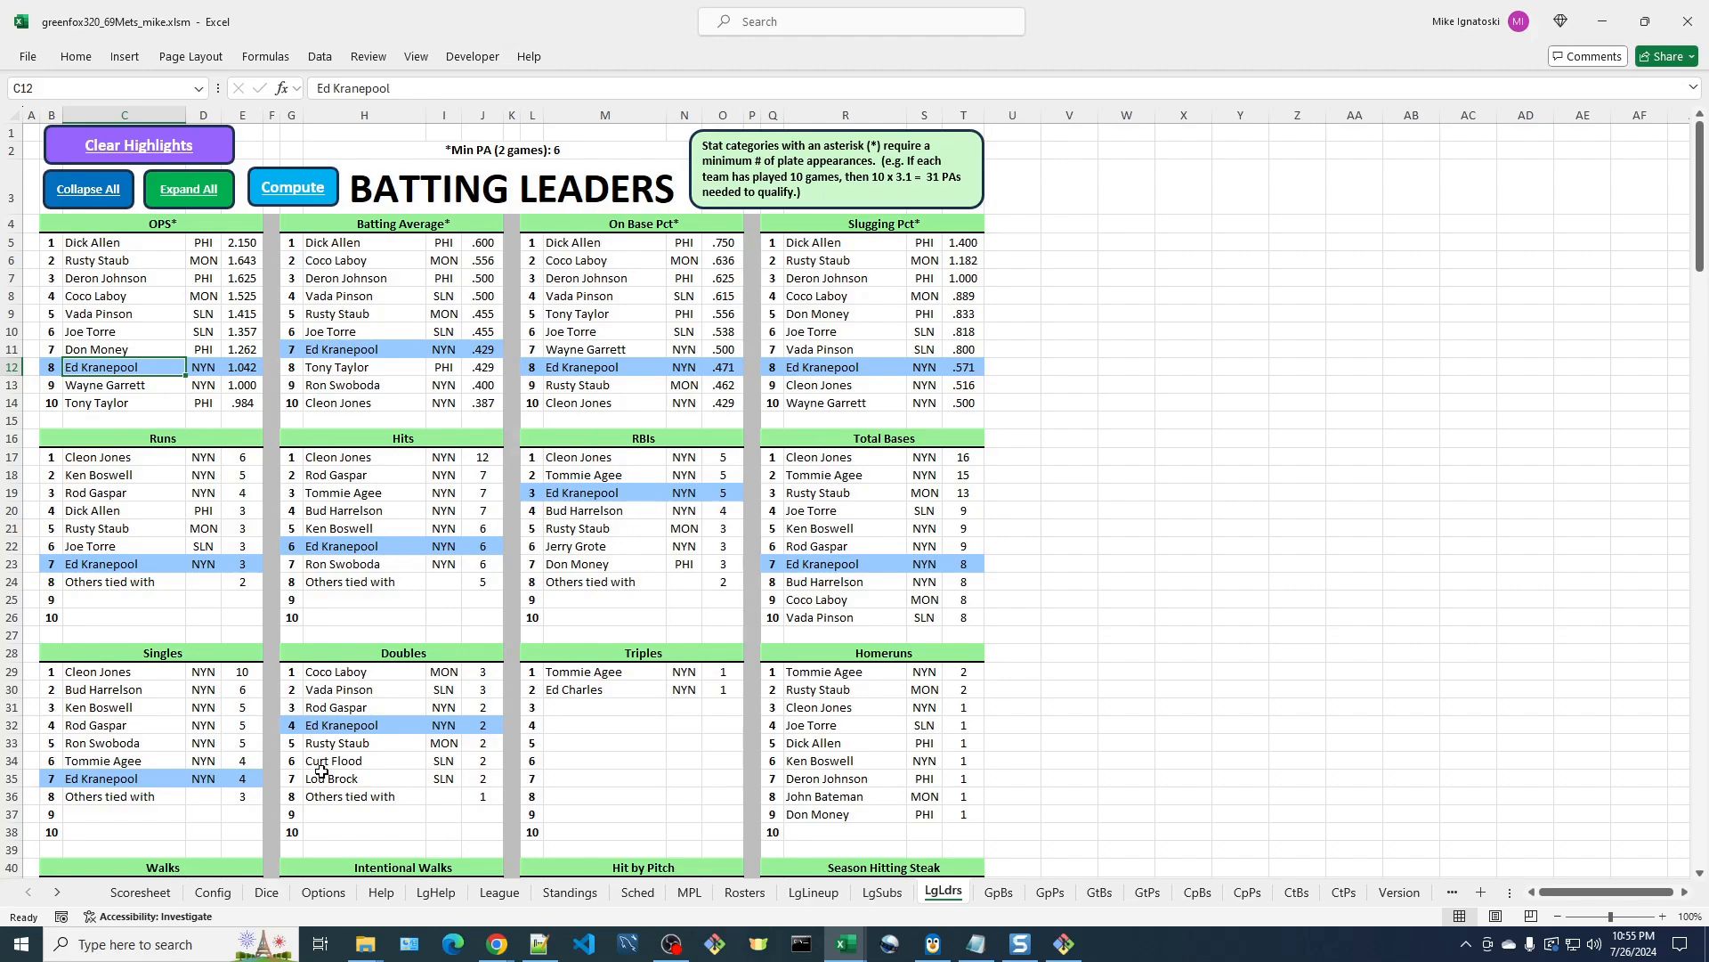
{"action": "scroll", "coordinate": [448, 703], "scroll_direction": "down", "scroll_amount": 3}
{"action": "scroll", "coordinate": [448, 703], "scroll_direction": "down", "scroll_amount": 4}
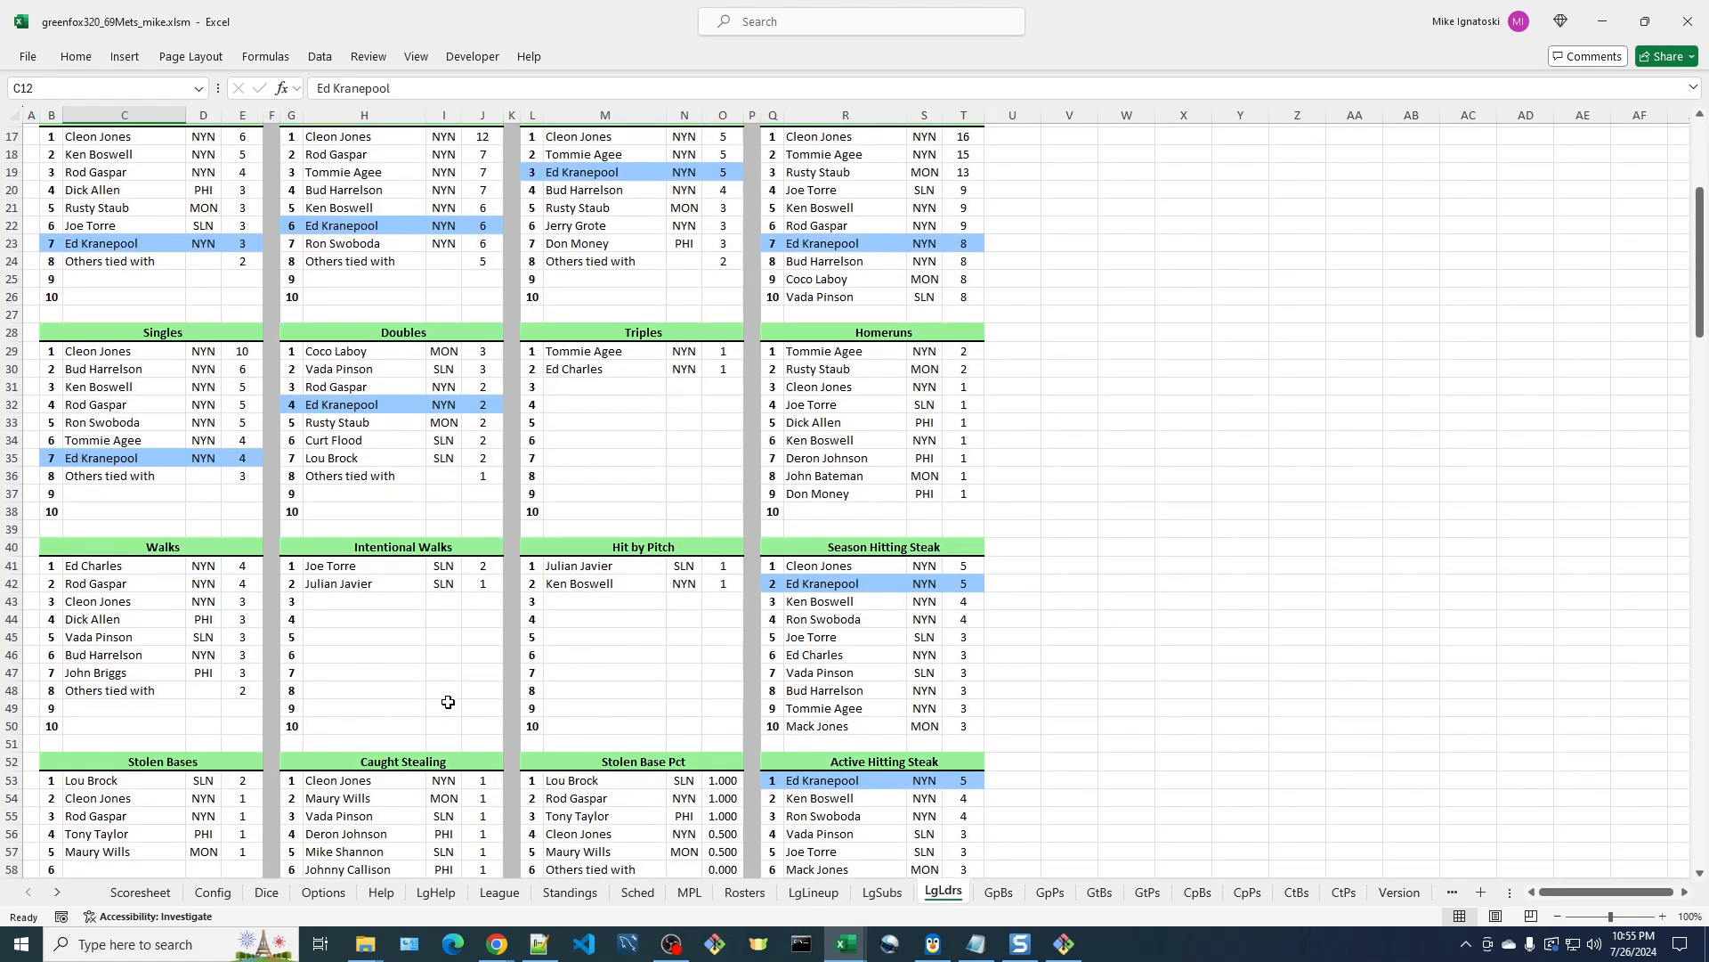
{"action": "scroll", "coordinate": [448, 702], "scroll_direction": "down", "scroll_amount": 19}
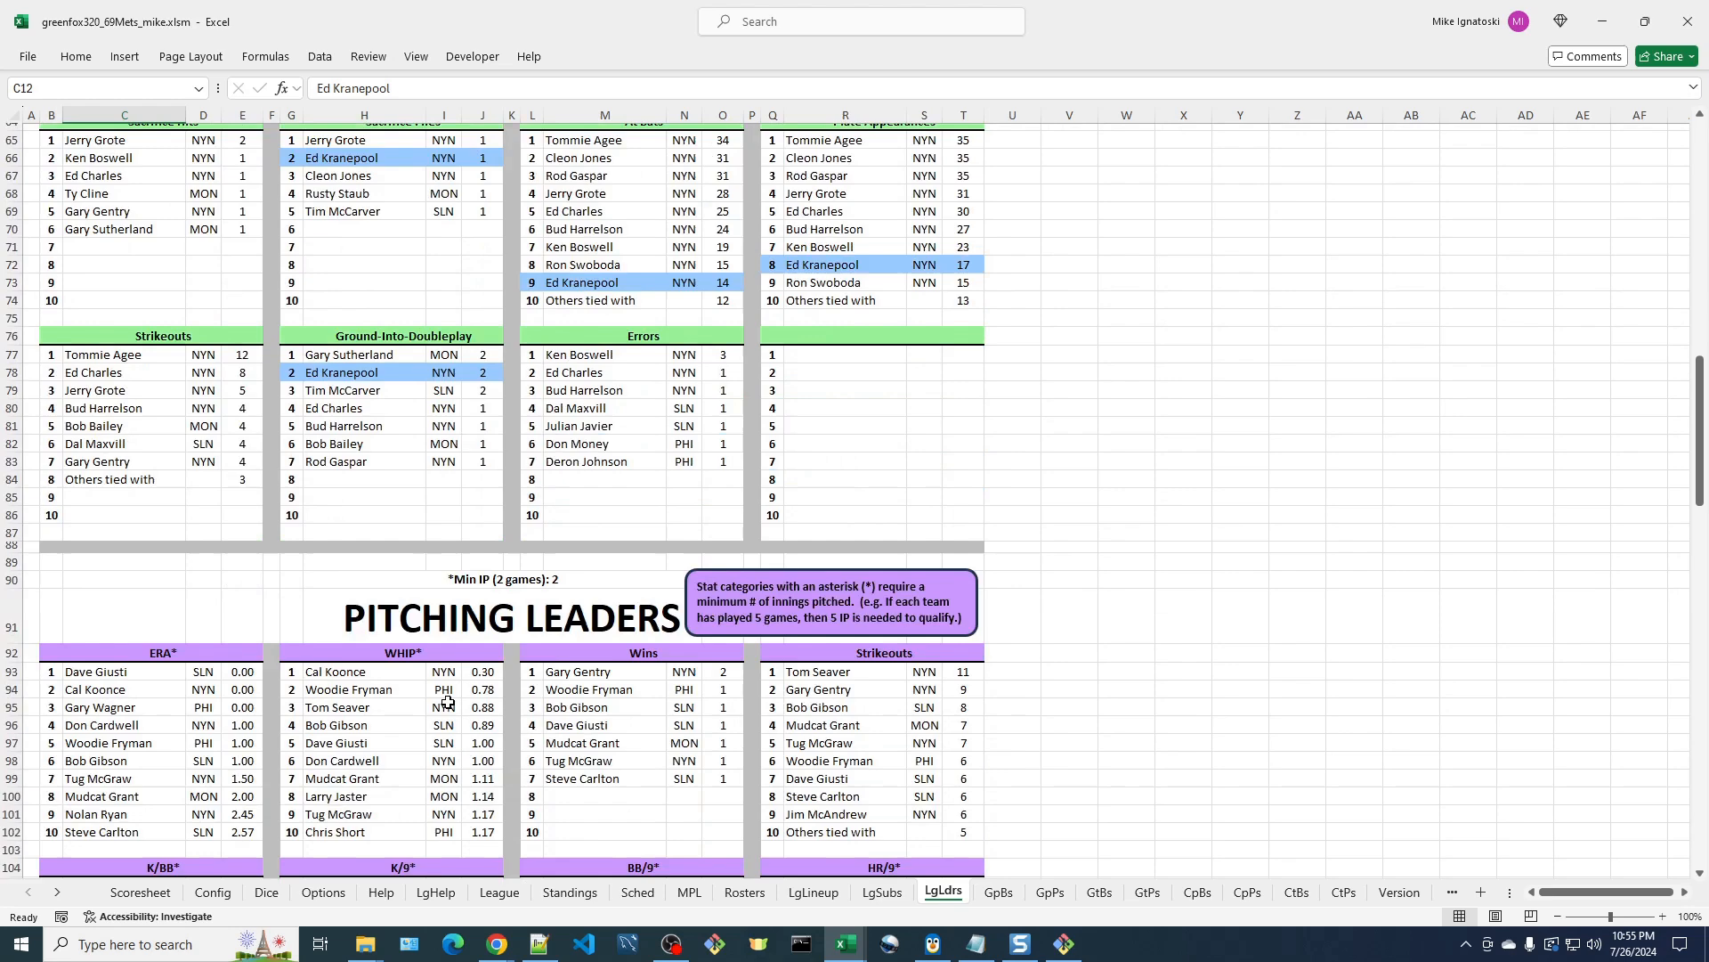
{"action": "scroll", "coordinate": [448, 702], "scroll_direction": "down", "scroll_amount": 3}
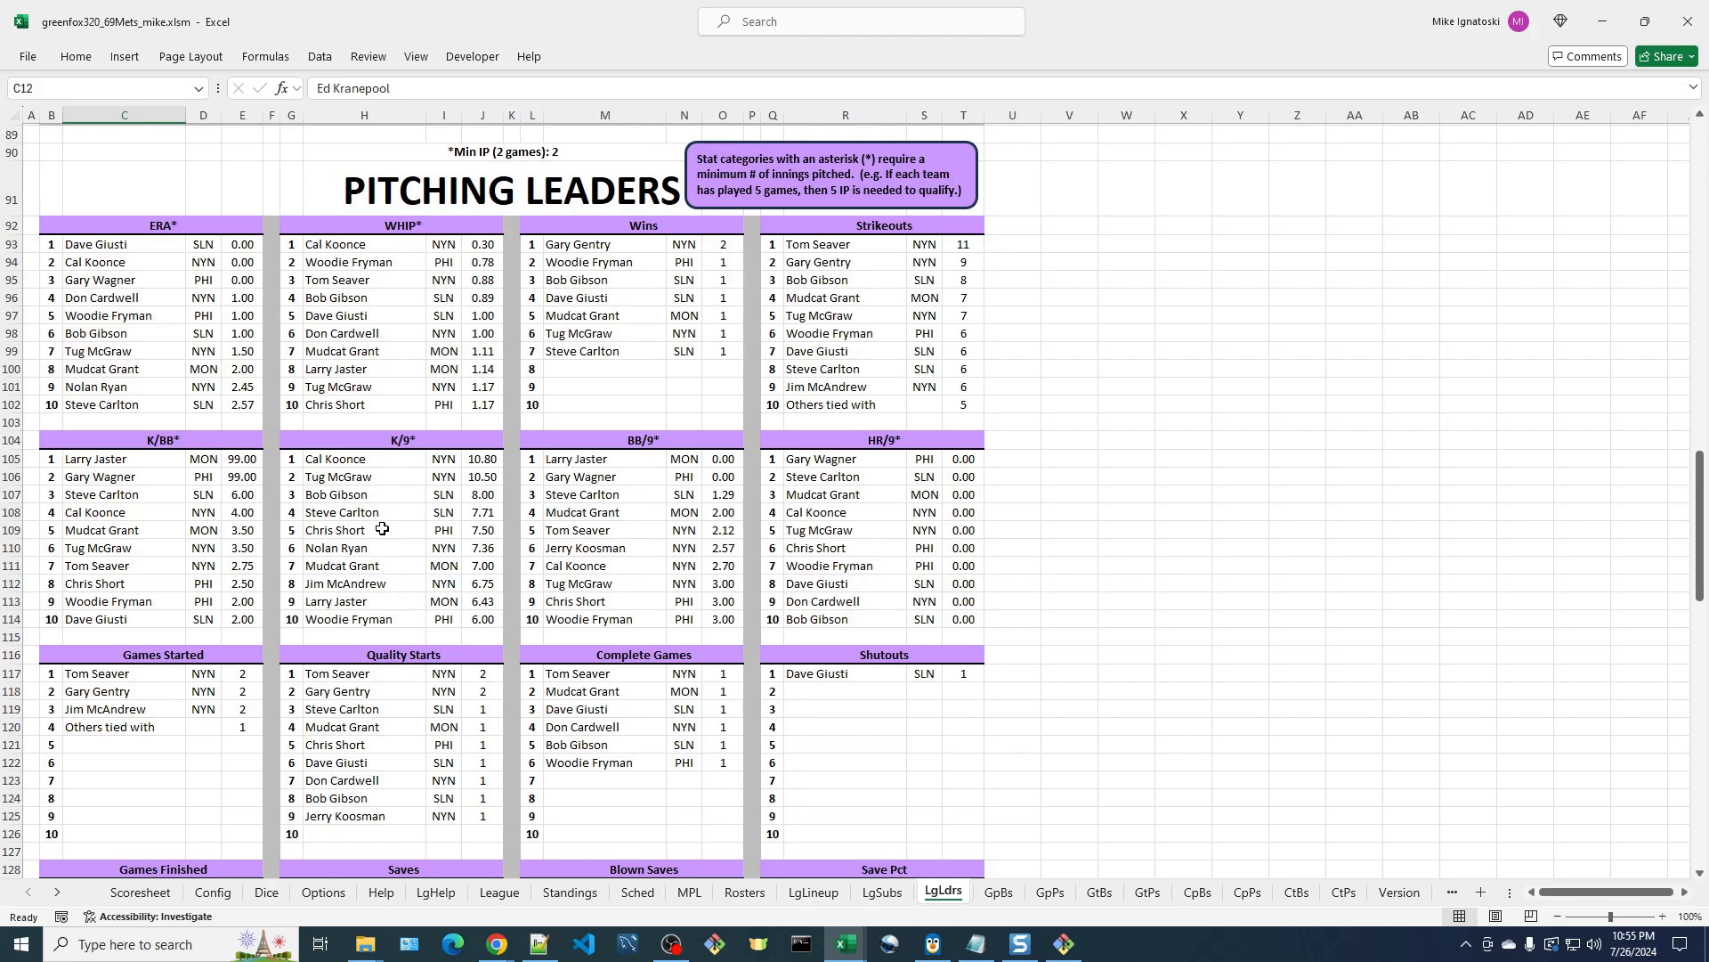
Highlight Tom Seaver throughout the pitching leaders and review the remaining categories
{"action": "left_click", "coordinate": [339, 283]}
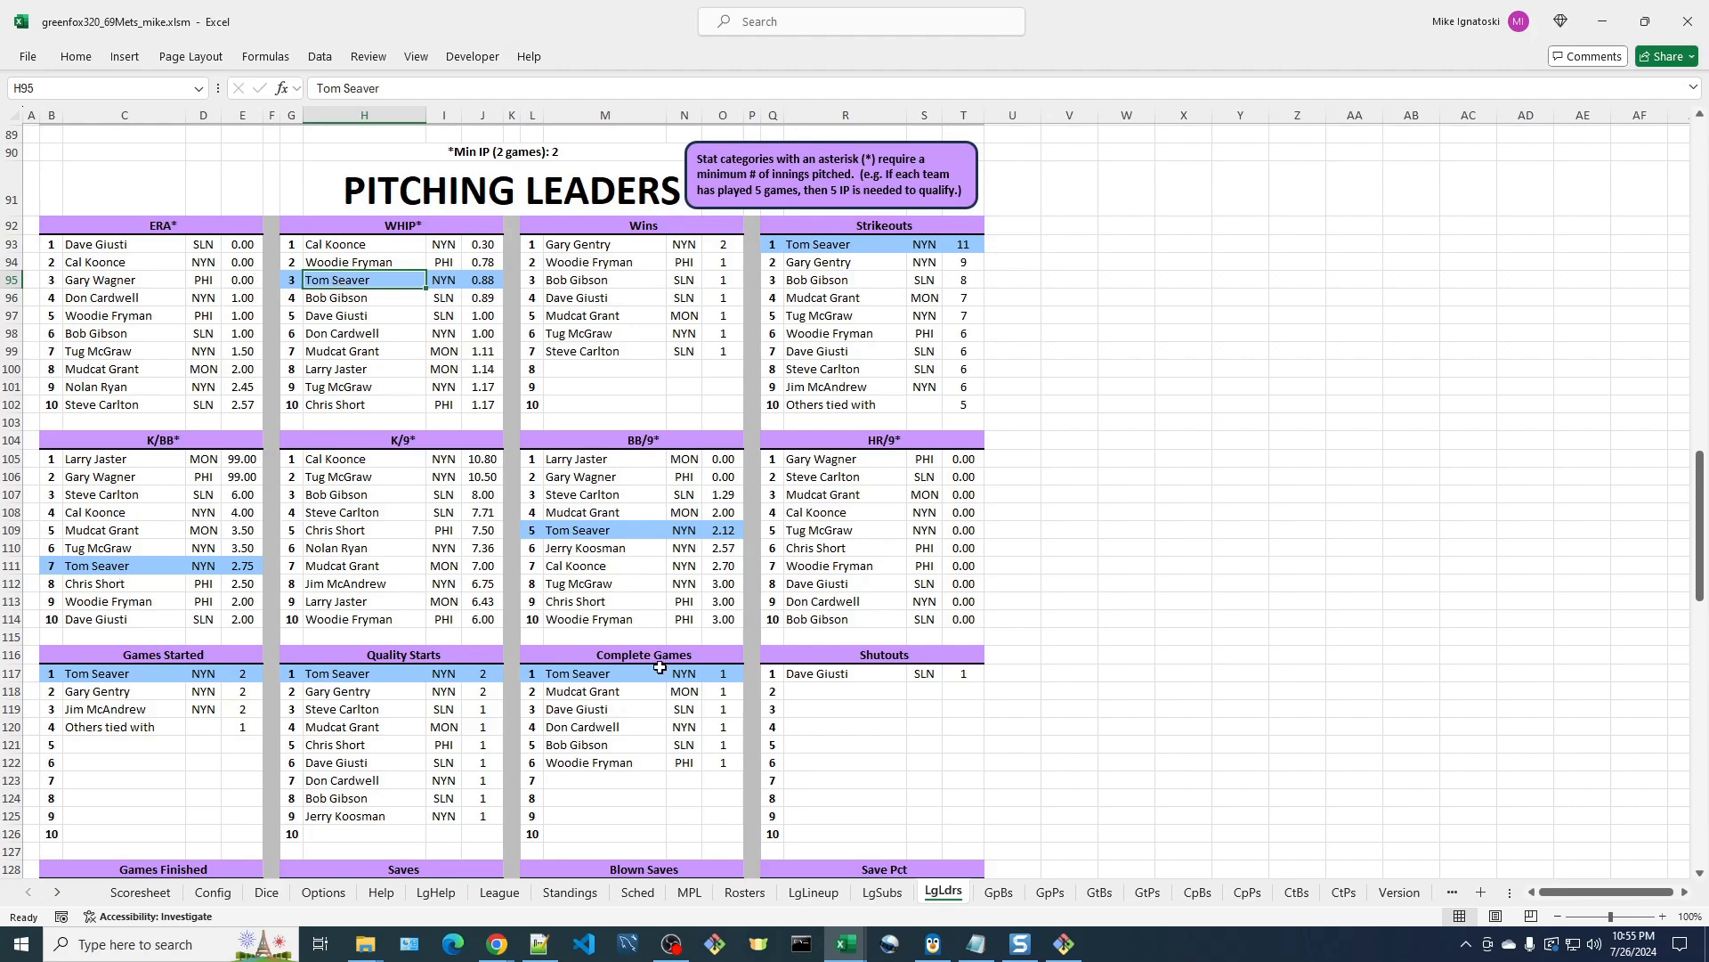
{"action": "scroll", "coordinate": [660, 668], "scroll_direction": "down", "scroll_amount": 8}
{"action": "scroll", "coordinate": [661, 668], "scroll_direction": "down", "scroll_amount": 10}
{"action": "scroll", "coordinate": [661, 668], "scroll_direction": "up", "scroll_amount": 17}
{"action": "scroll", "coordinate": [660, 668], "scroll_direction": "up", "scroll_amount": 20}
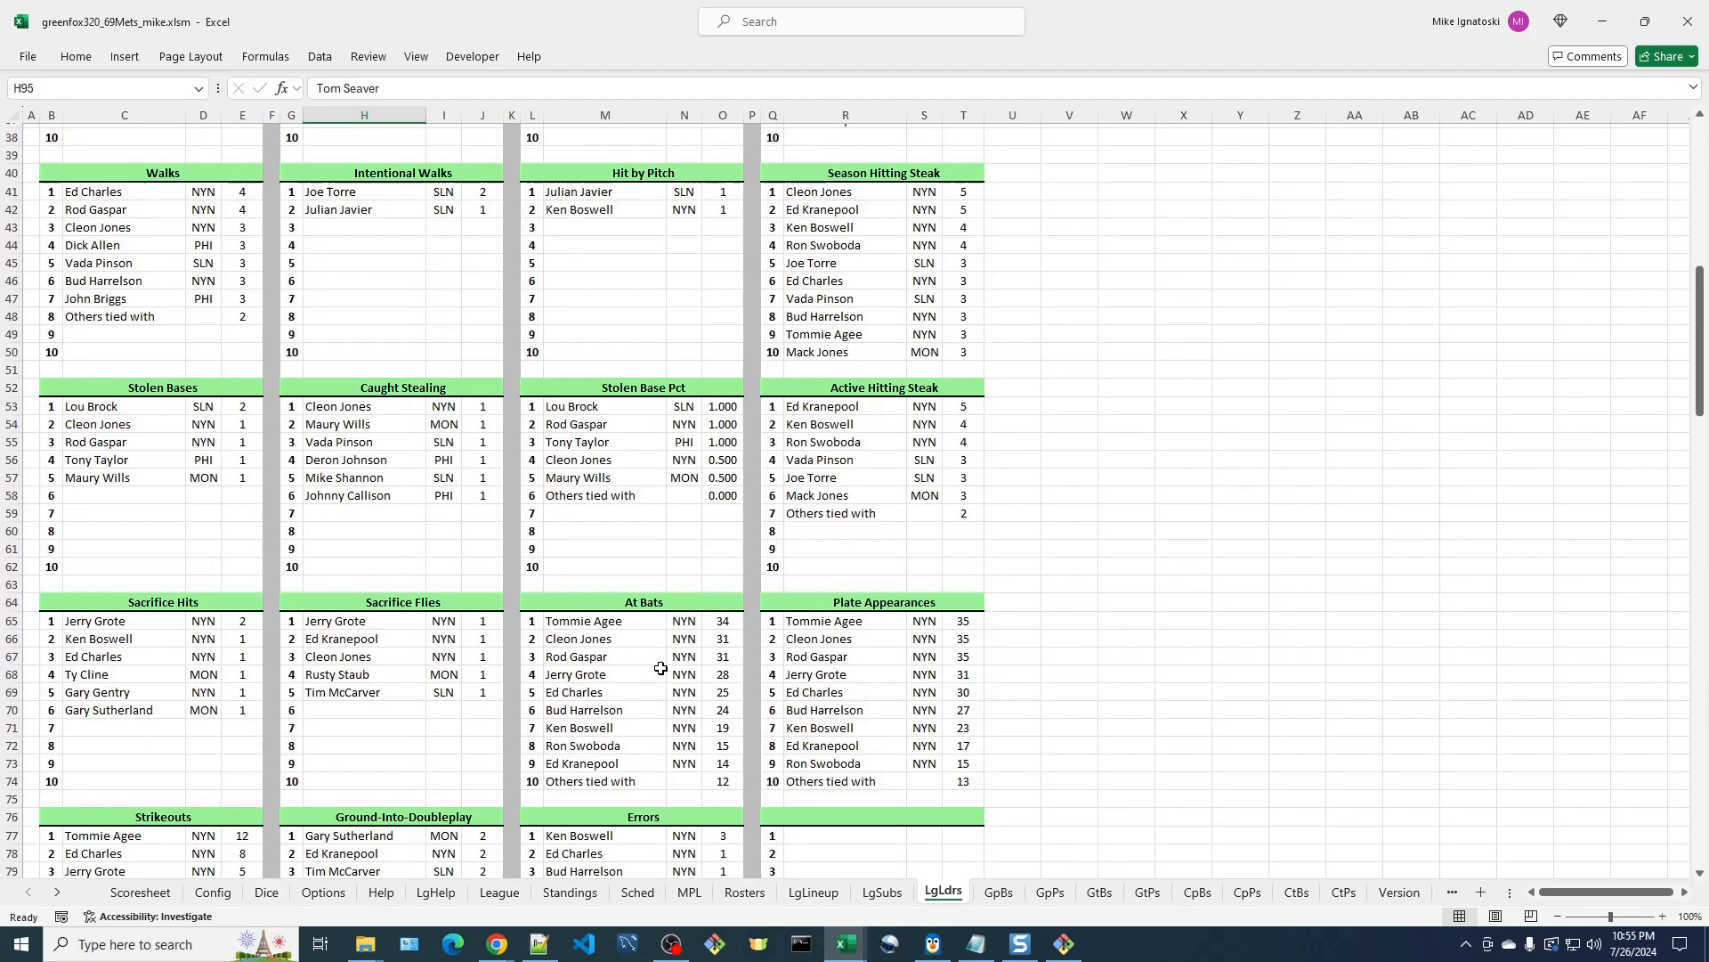
{"action": "scroll", "coordinate": [668, 663], "scroll_direction": "up", "scroll_amount": 4}
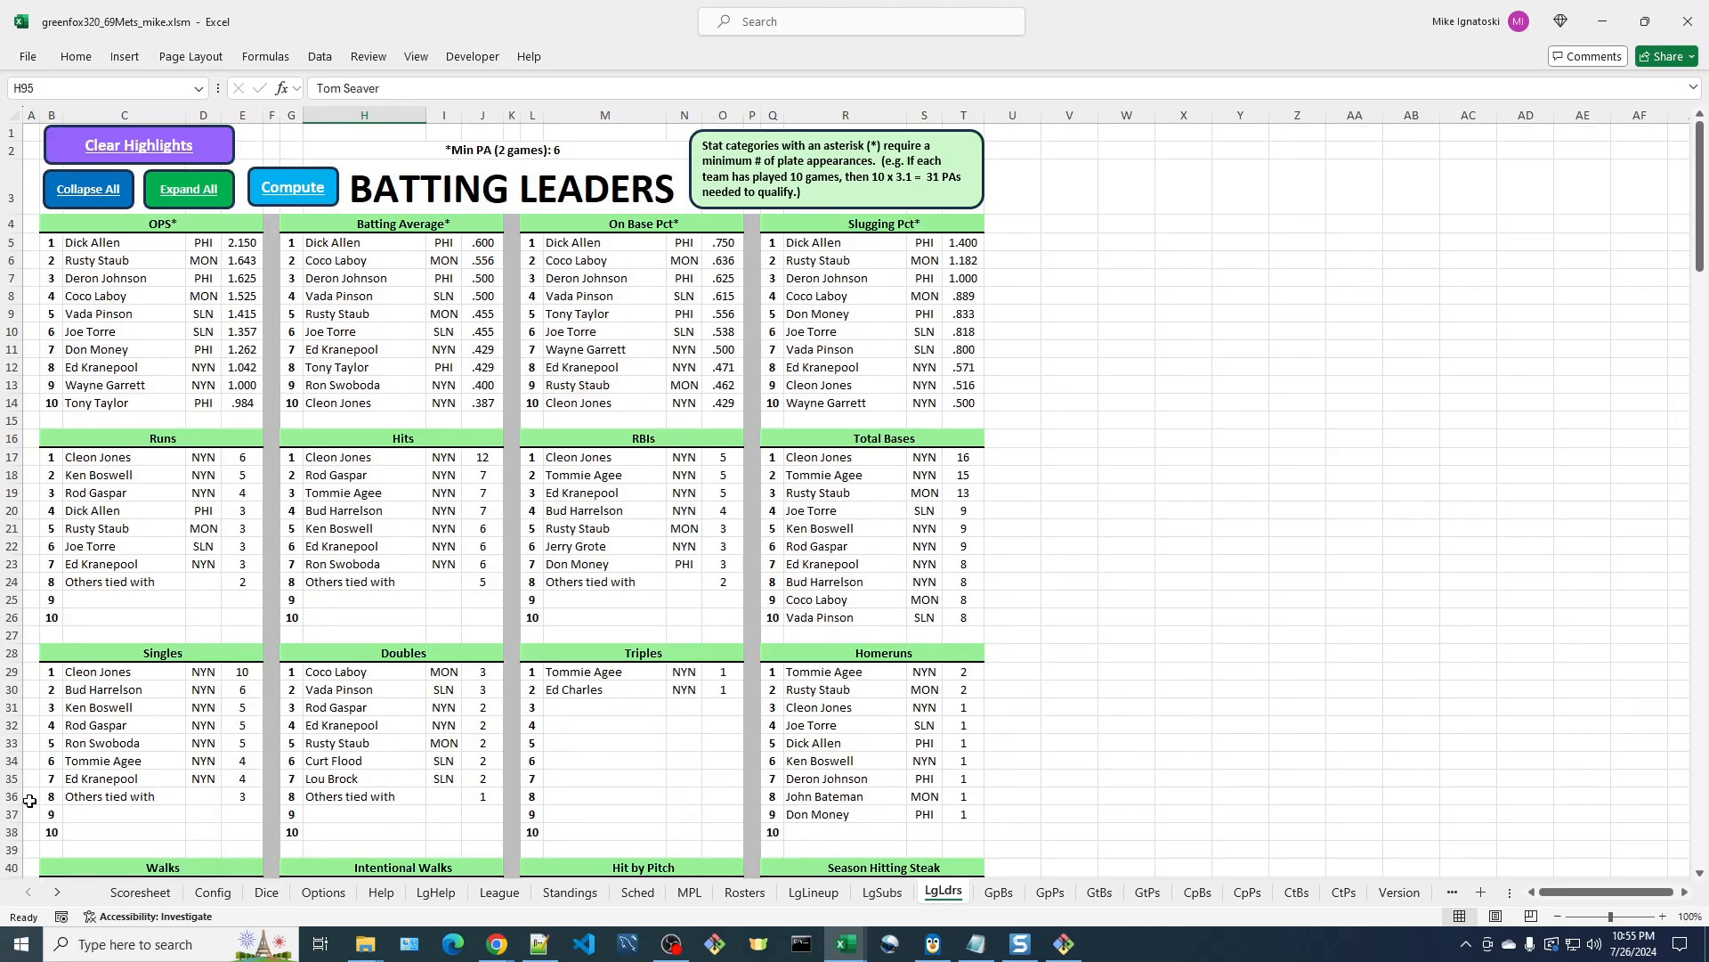
{"action": "left_click", "coordinate": [637, 891]}
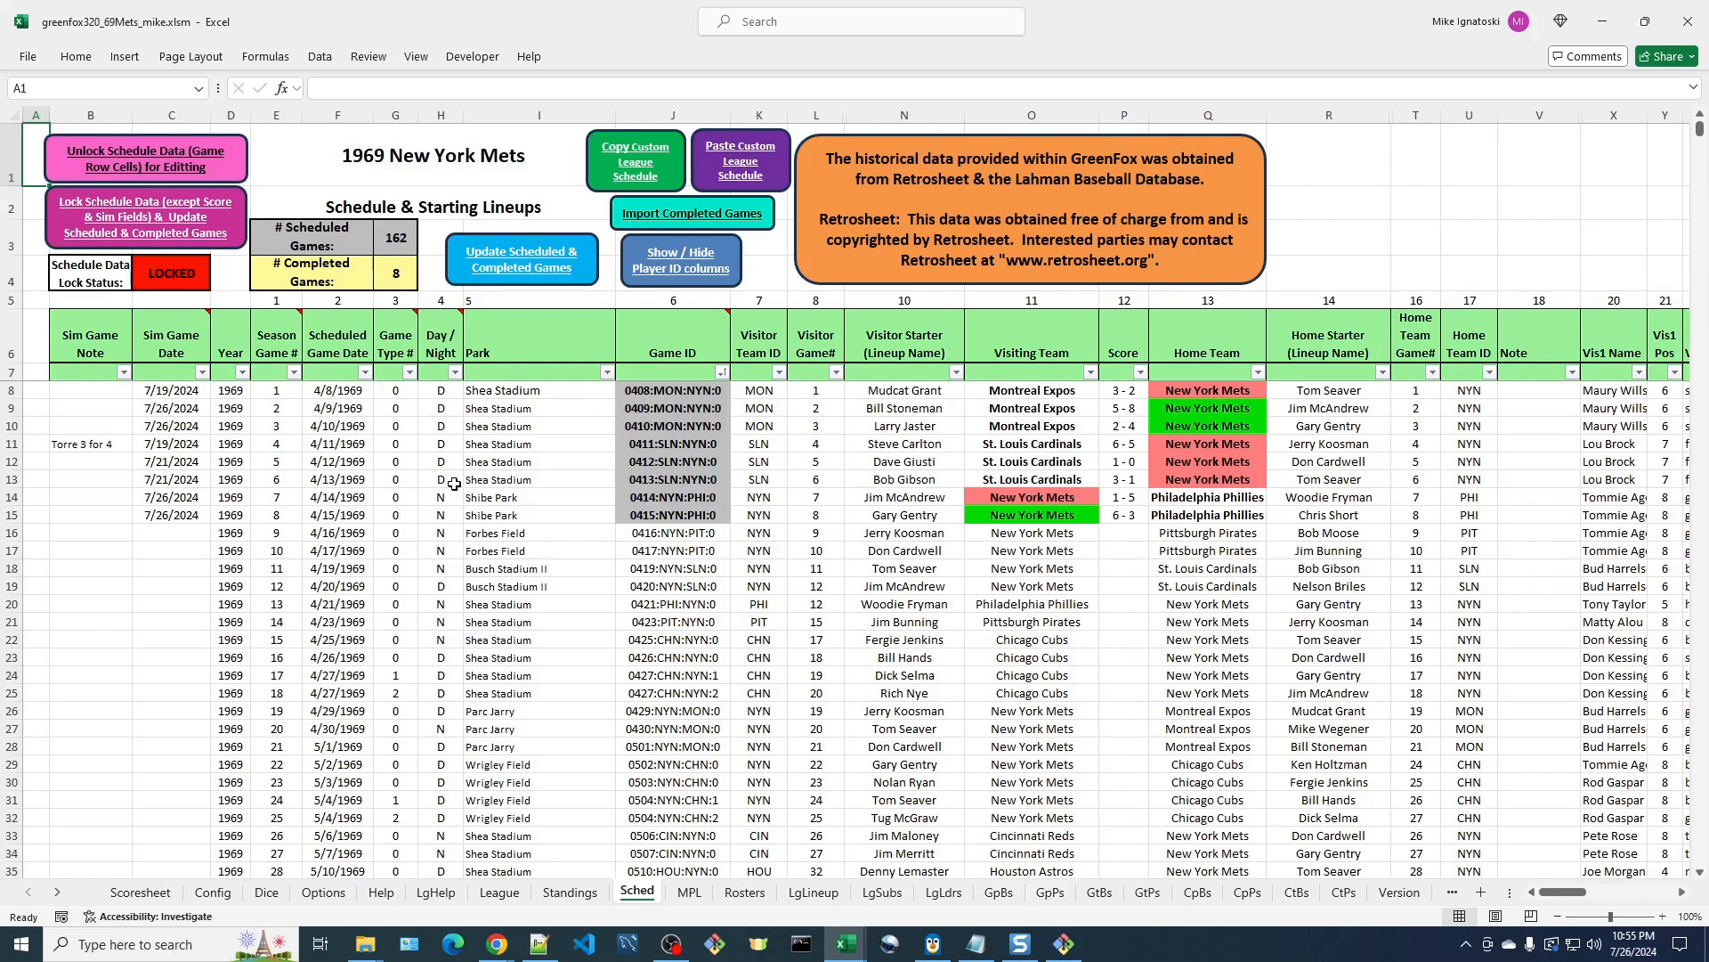
{"action": "left_click", "coordinate": [851, 949]}
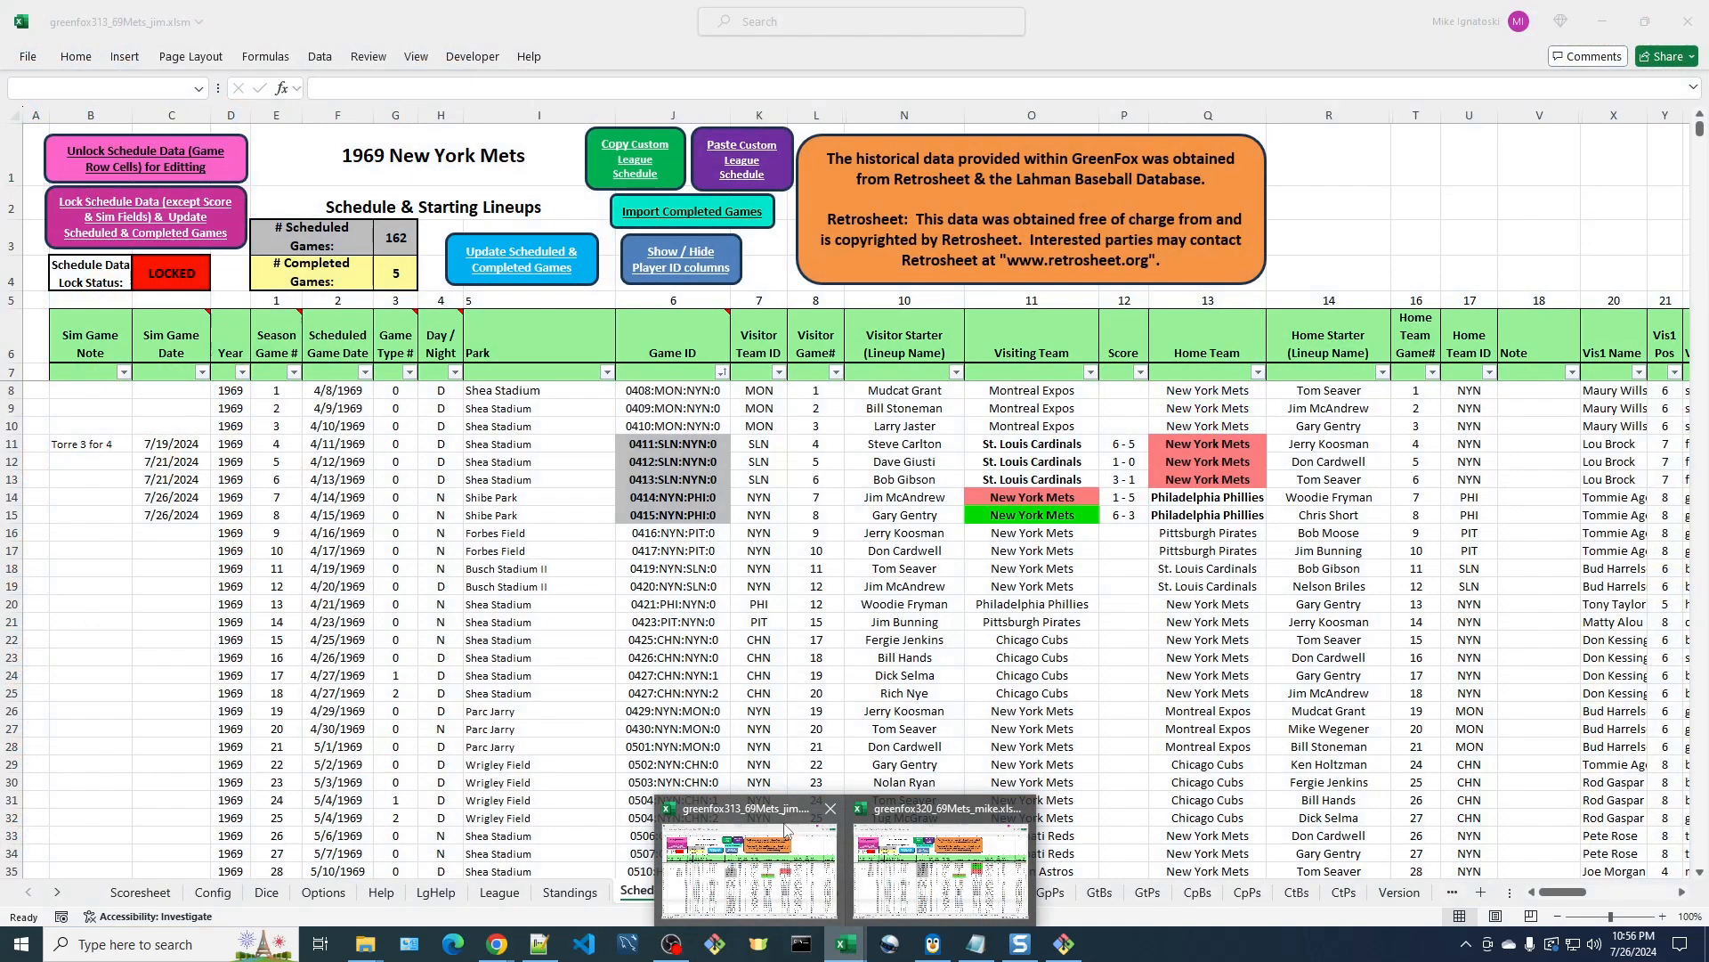
{"action": "left_click", "coordinate": [753, 854]}
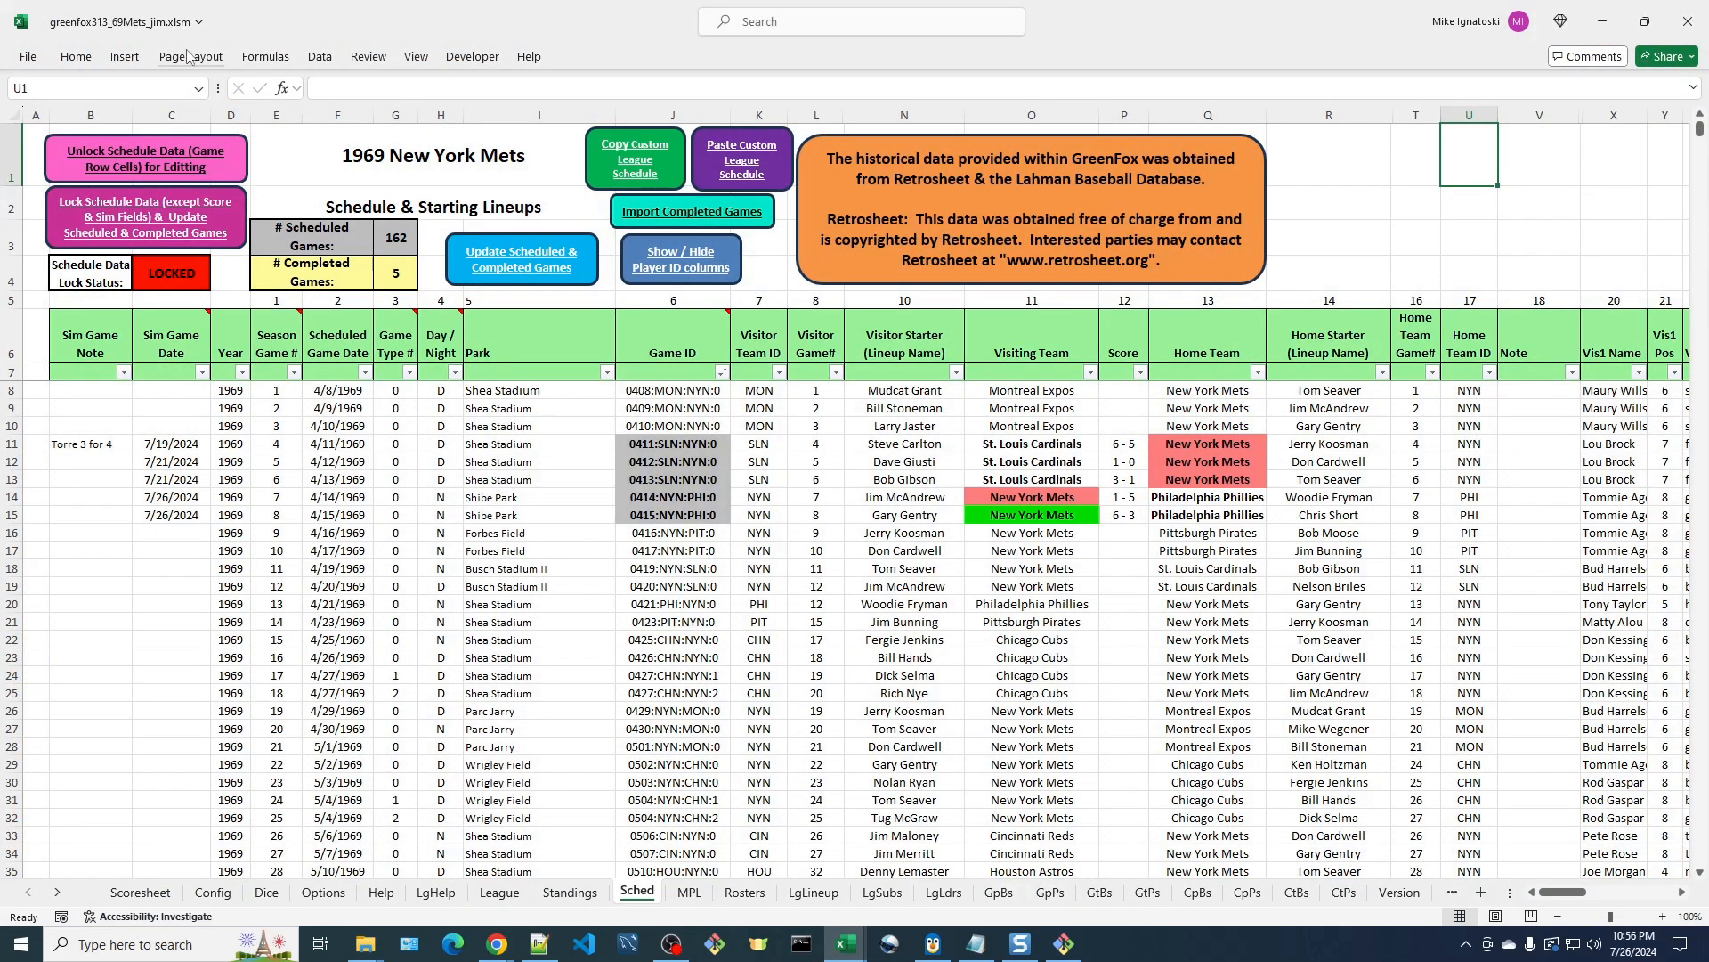